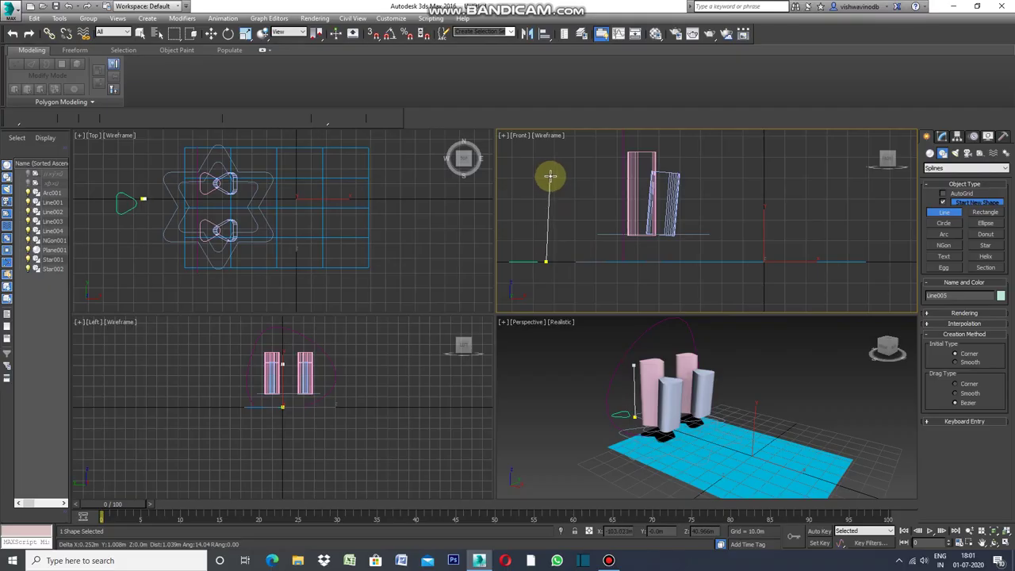
Step: Draw two vertical path lines beside the columns in the Front viewport
left_click(555, 177)
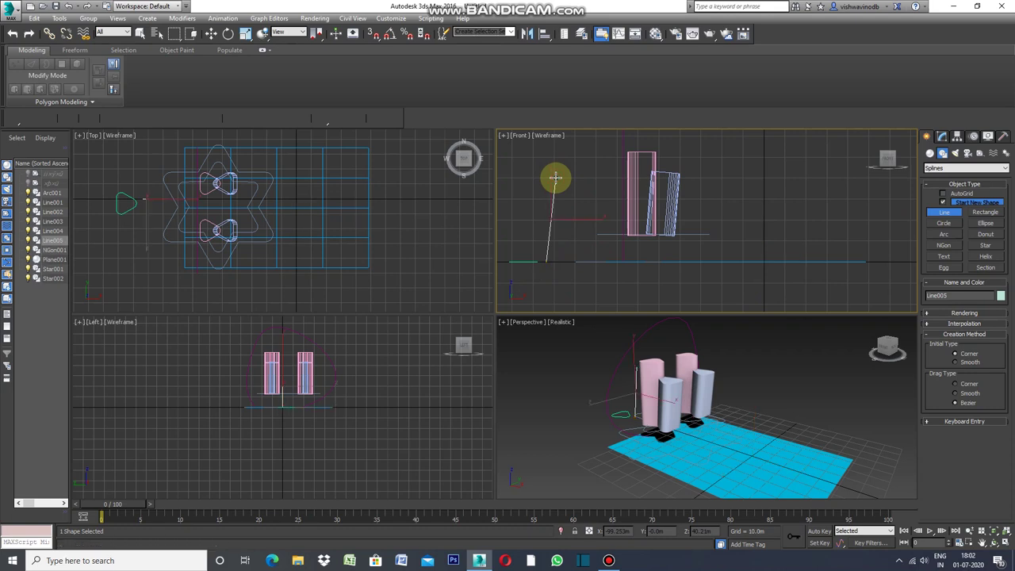
right_click(555, 177)
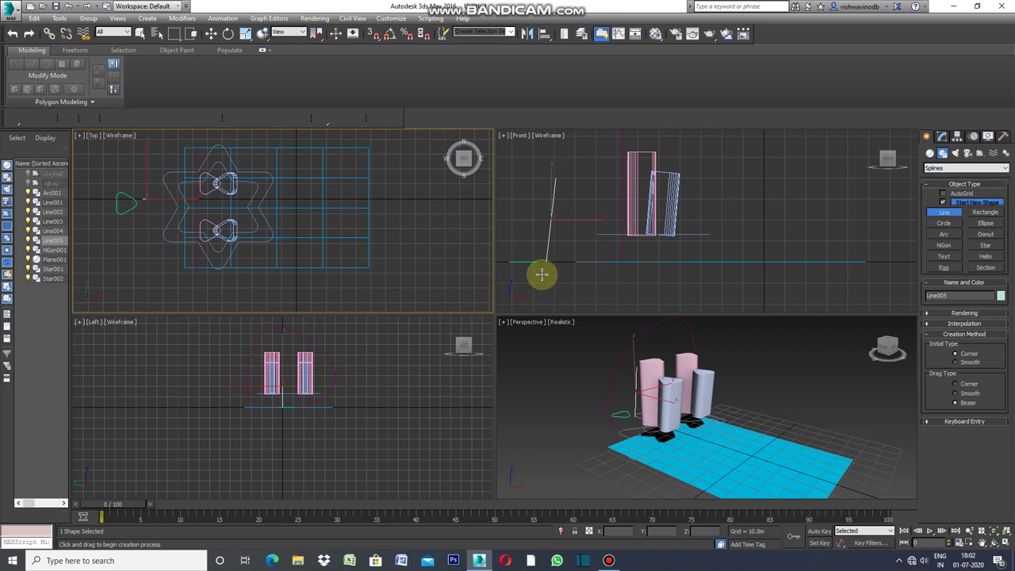
left_click(546, 262)
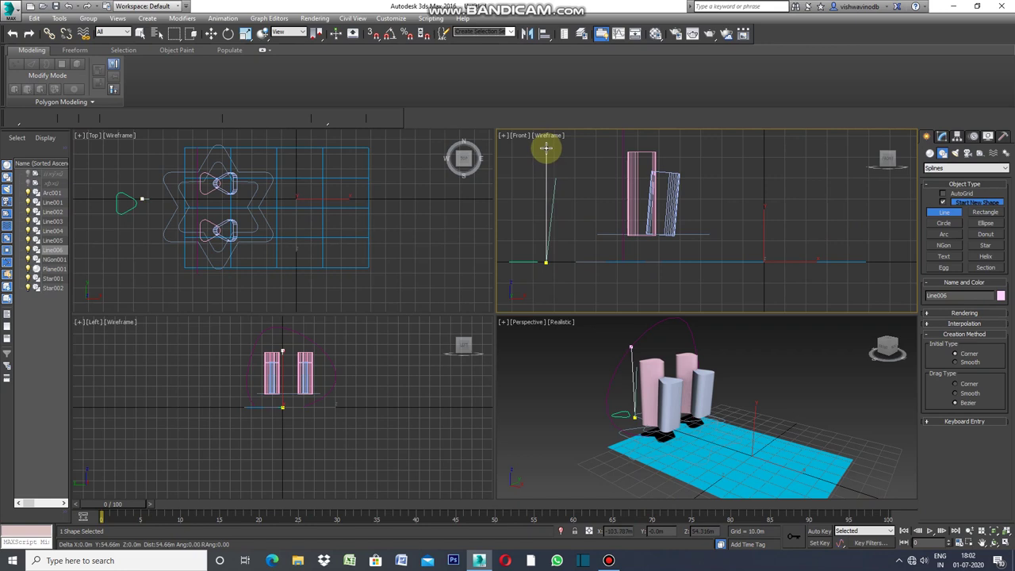
left_click(547, 147)
right_click(546, 147)
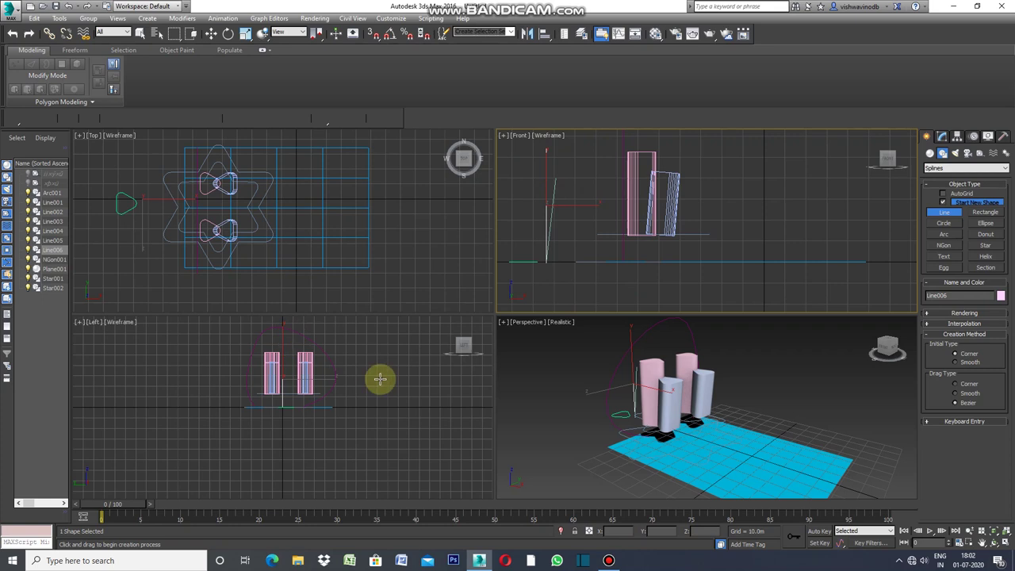
Step: Maximize the Perspective viewport and pan to frame the new lines
left_click(981, 544)
left_click(982, 544)
mouse_move(380, 353)
left_mouse_down()
mouse_move(486, 426)
mouse_move(600, 417)
left_mouse_up()
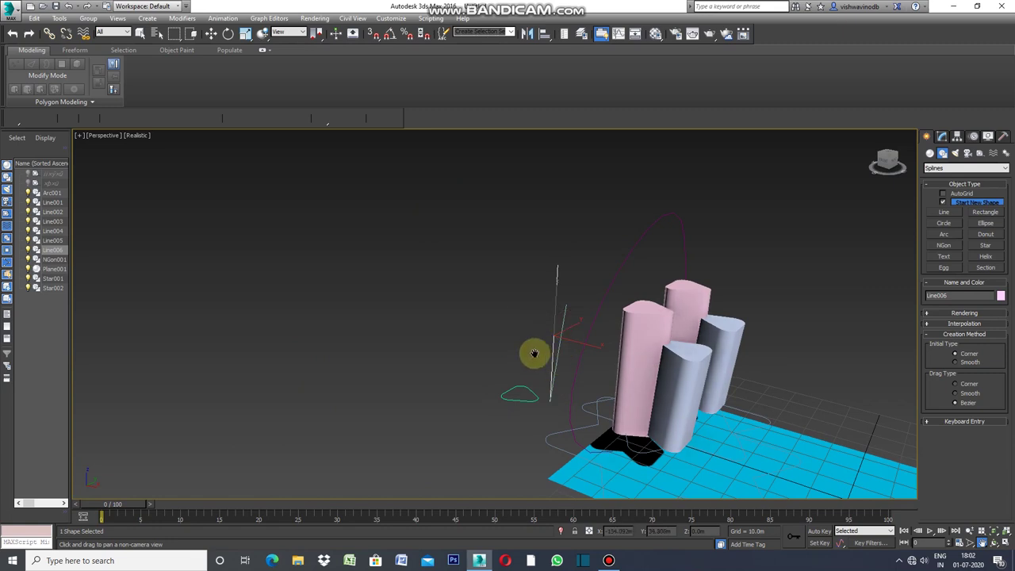
Step: Give Line006 a Sweep modifier using NGon001 as its custom section
left_click(943, 138)
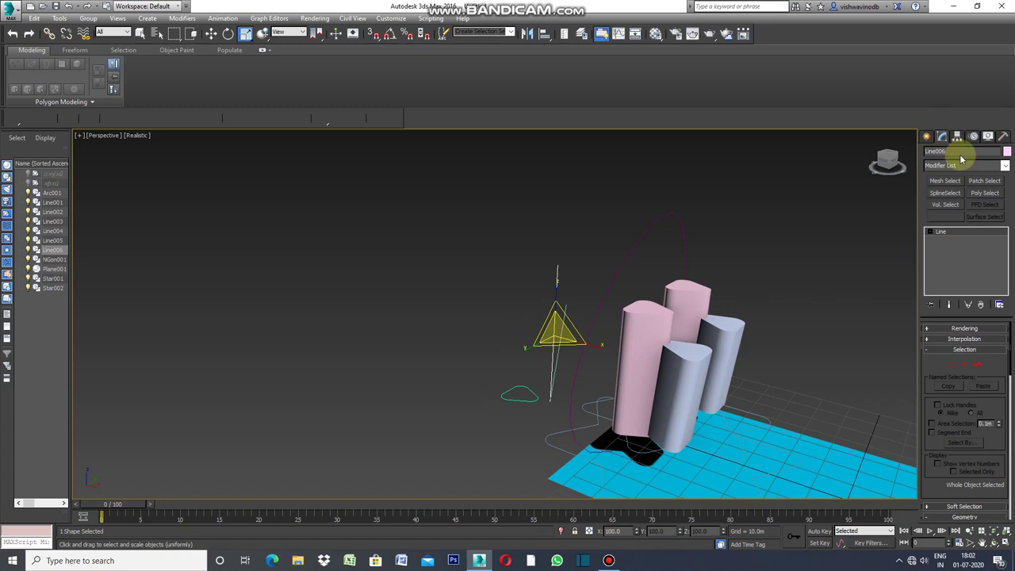
left_click(1003, 167)
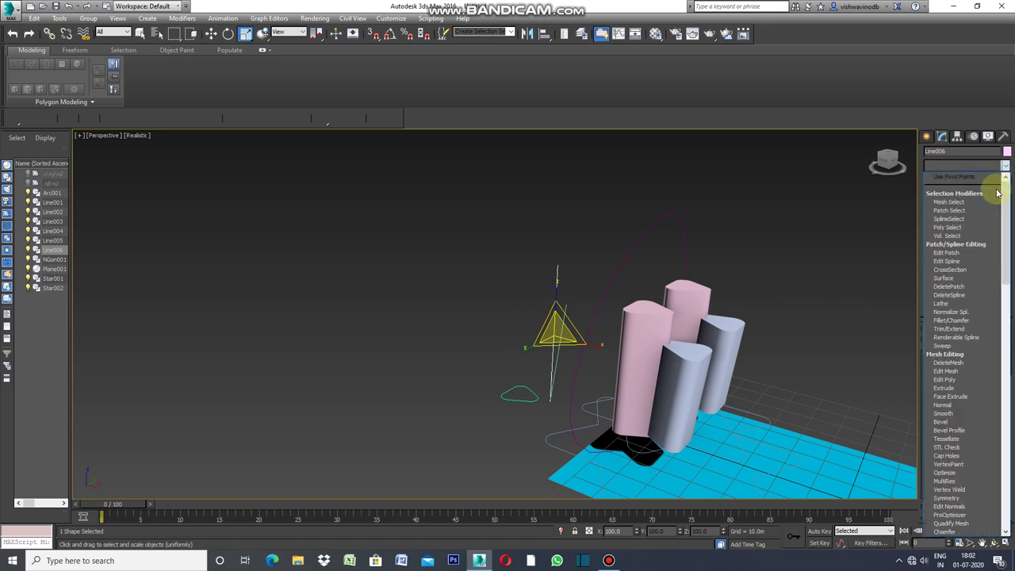
left_click(949, 347)
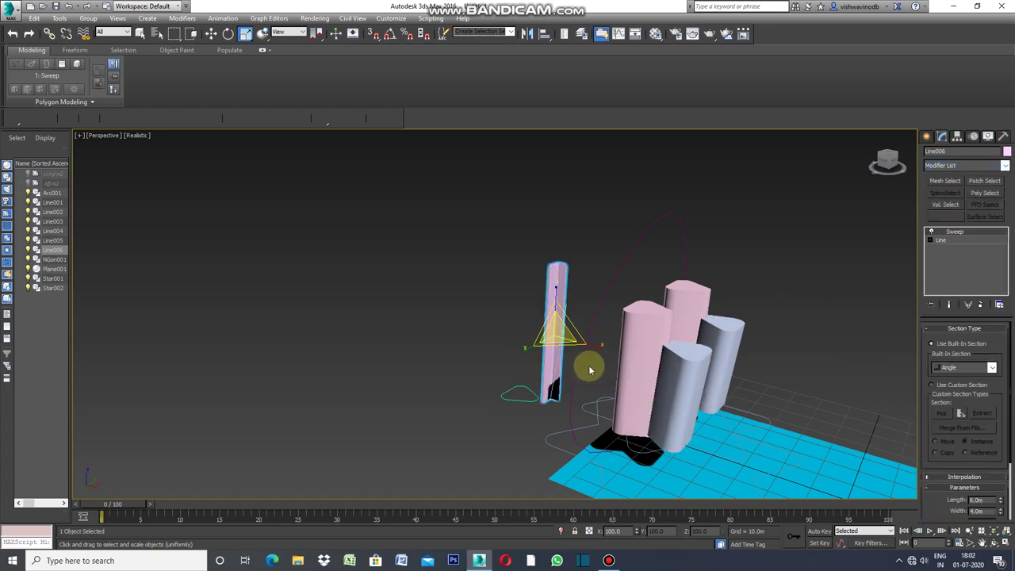
left_click(935, 385)
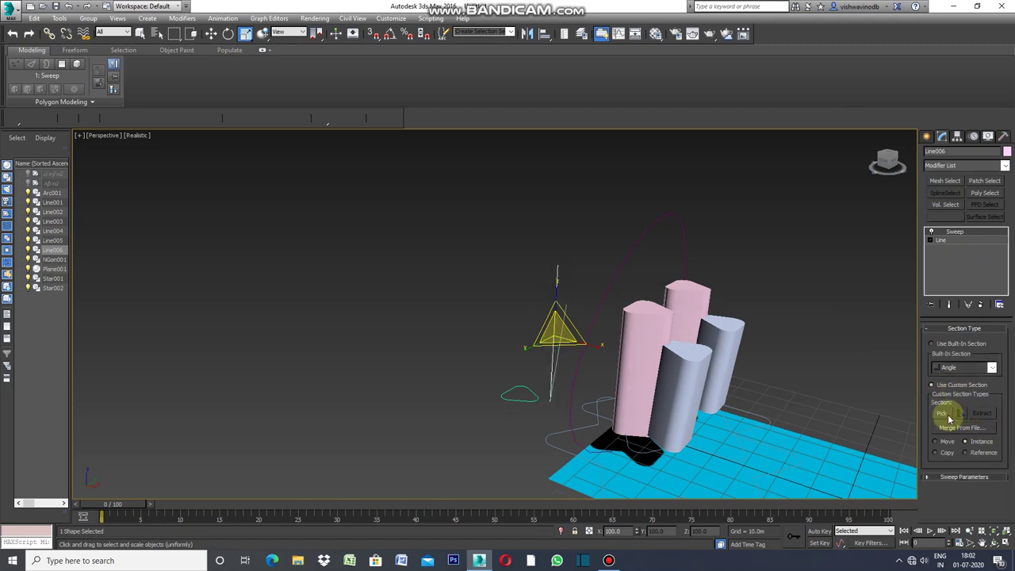
left_click(945, 414)
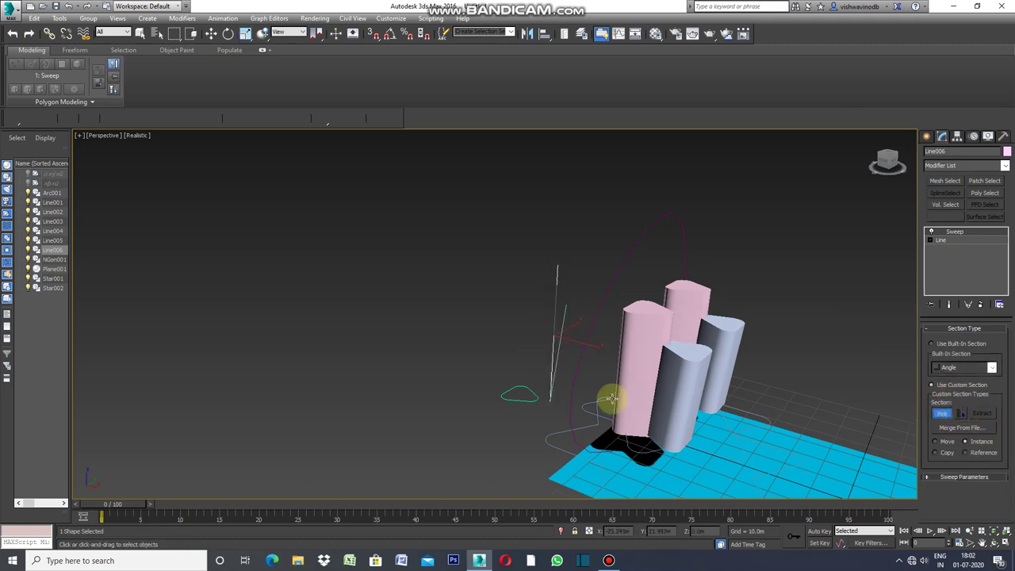
left_click(530, 400)
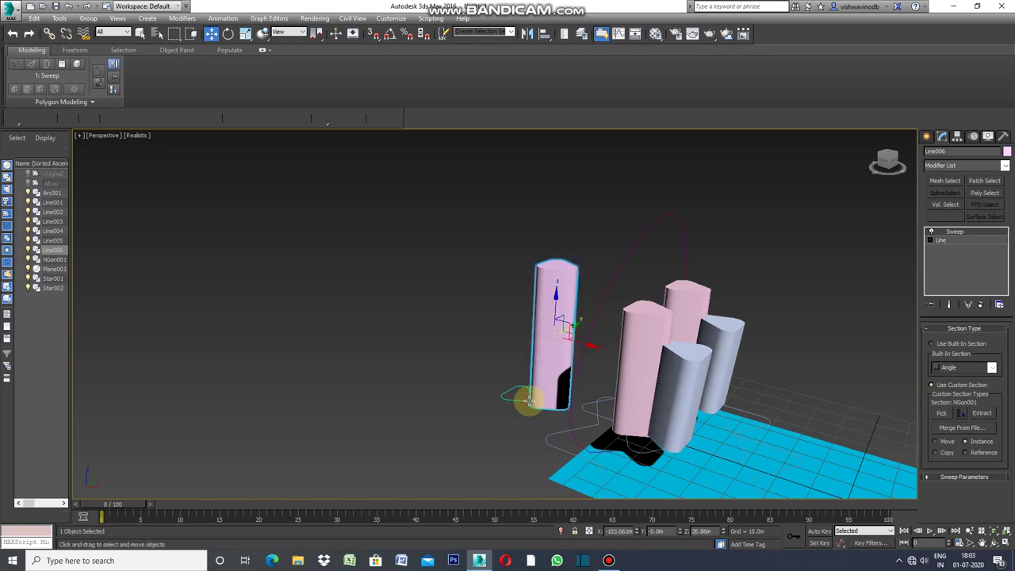
Step: Deselect the new pink column and restore the four-viewport layout
left_click(457, 291)
left_click(78, 135)
left_click(100, 146)
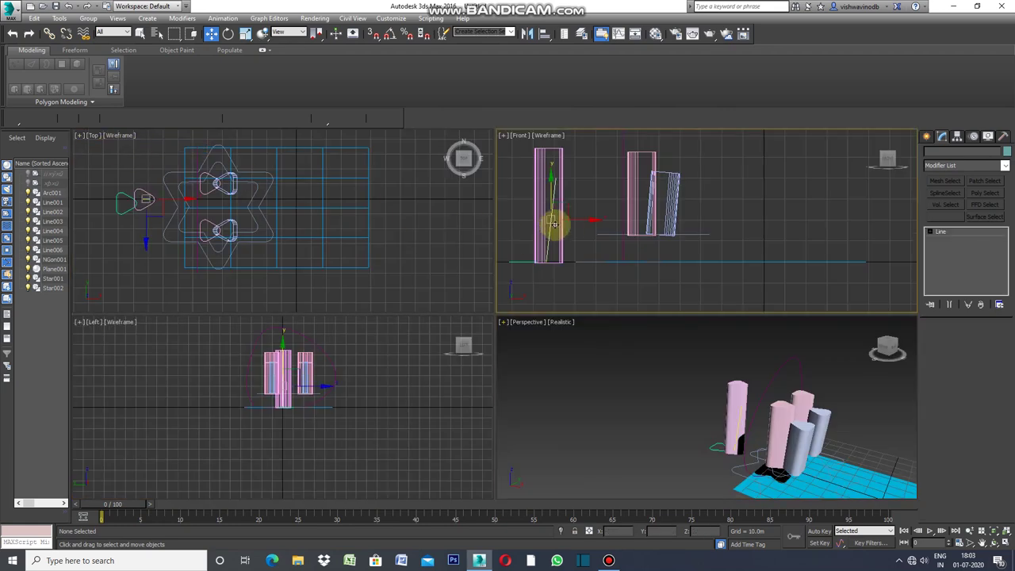
Step: Sweep Line005 with NGon001 as its custom section, then select Arc001
left_click(552, 220)
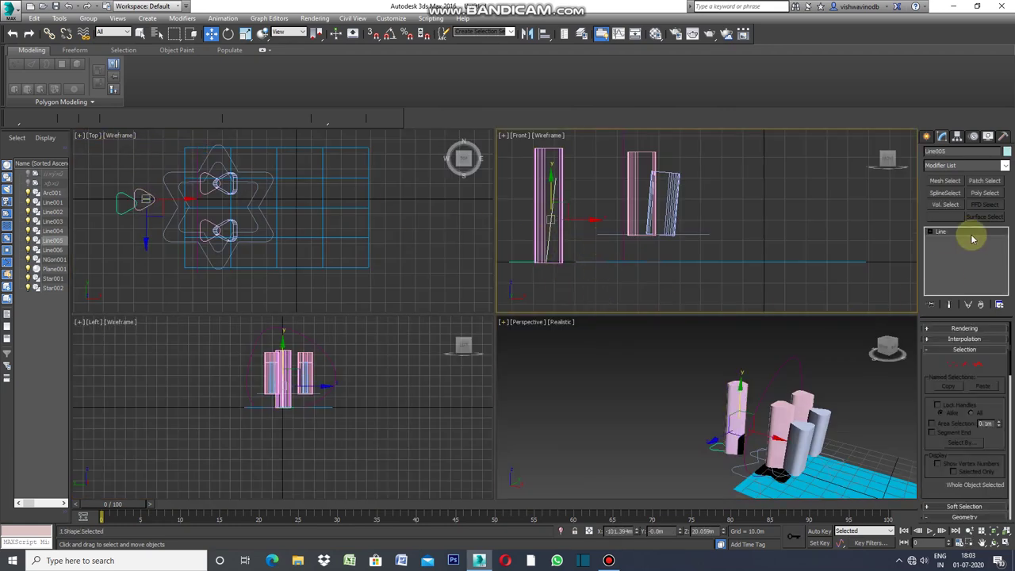
left_click(1003, 165)
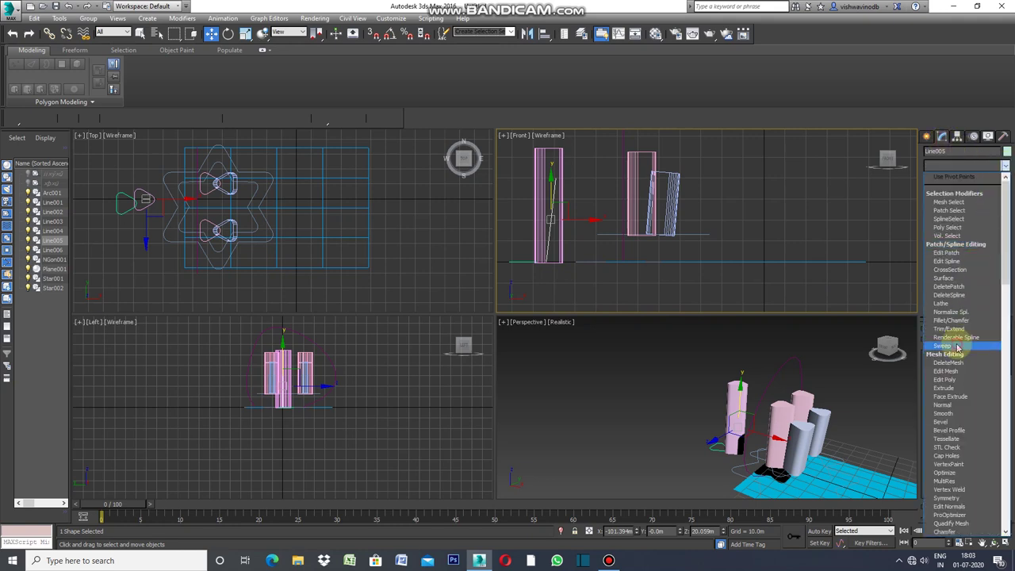
left_click(958, 347)
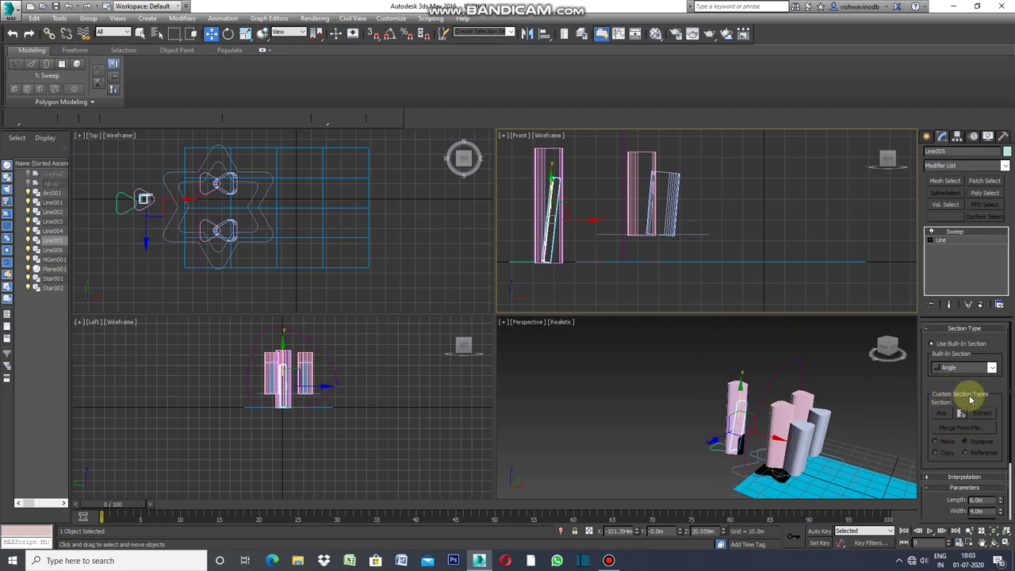
left_click(931, 385)
left_click(941, 414)
left_click(716, 449)
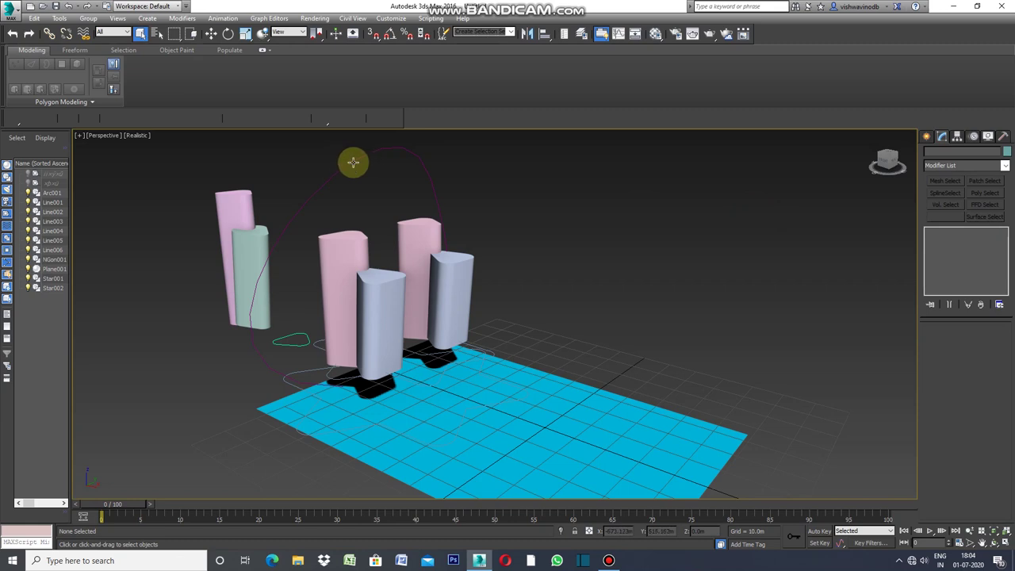
left_click(352, 162)
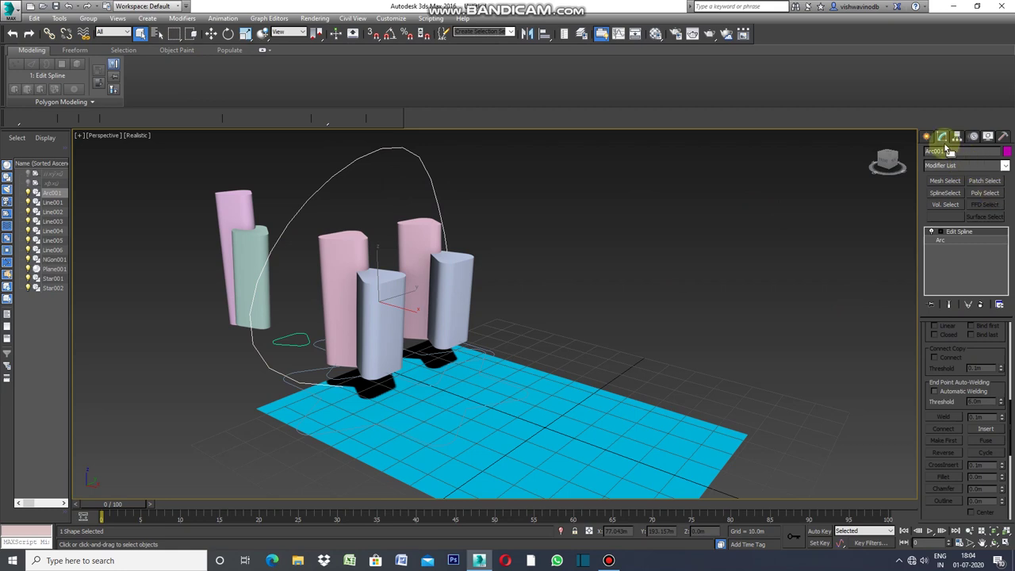
Step: Add a Sweep to Arc001 with the NGon001 custom section, forming a magenta arch
left_click(1004, 165)
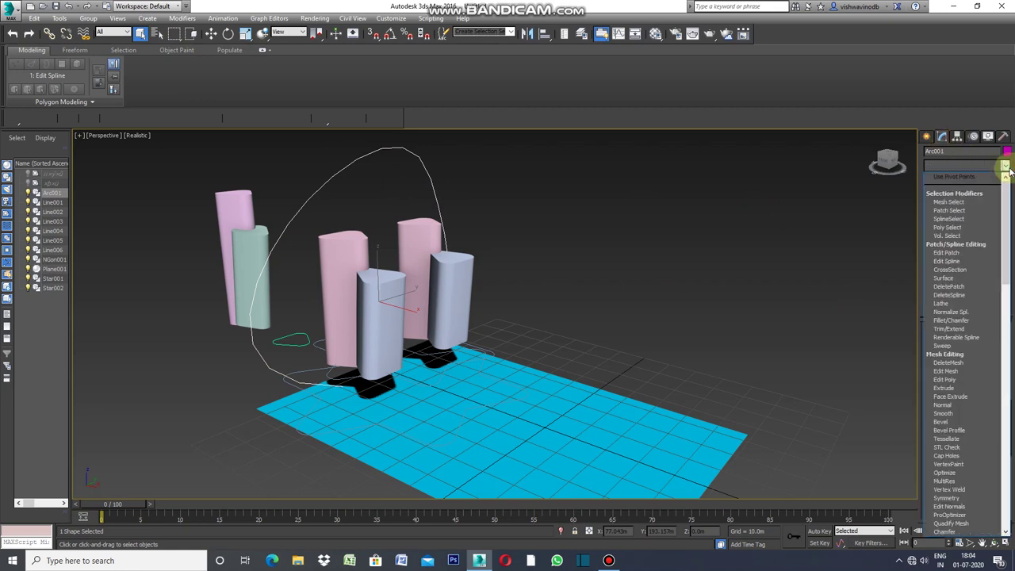
left_click(945, 345)
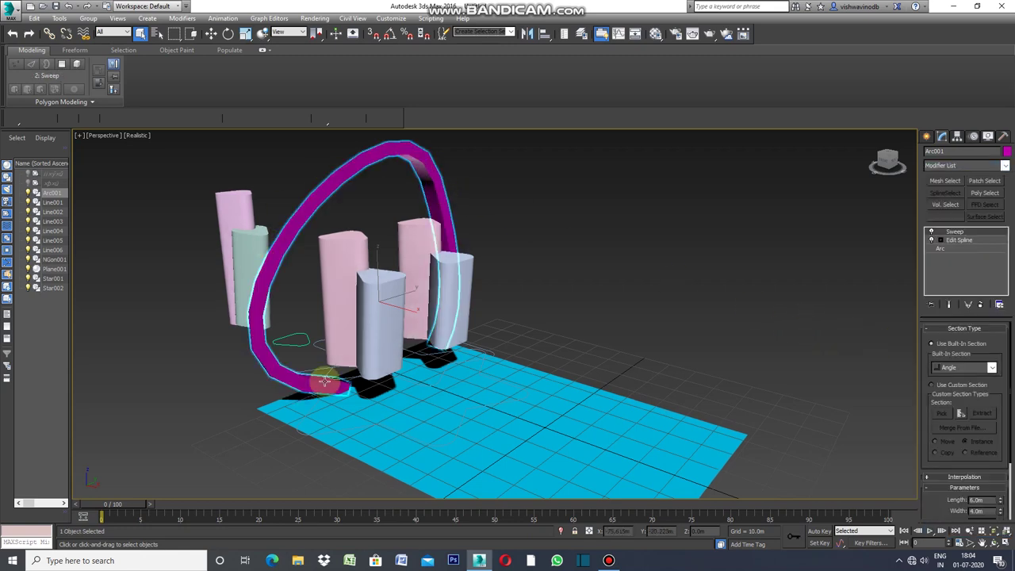
left_click(931, 385)
left_click(942, 413)
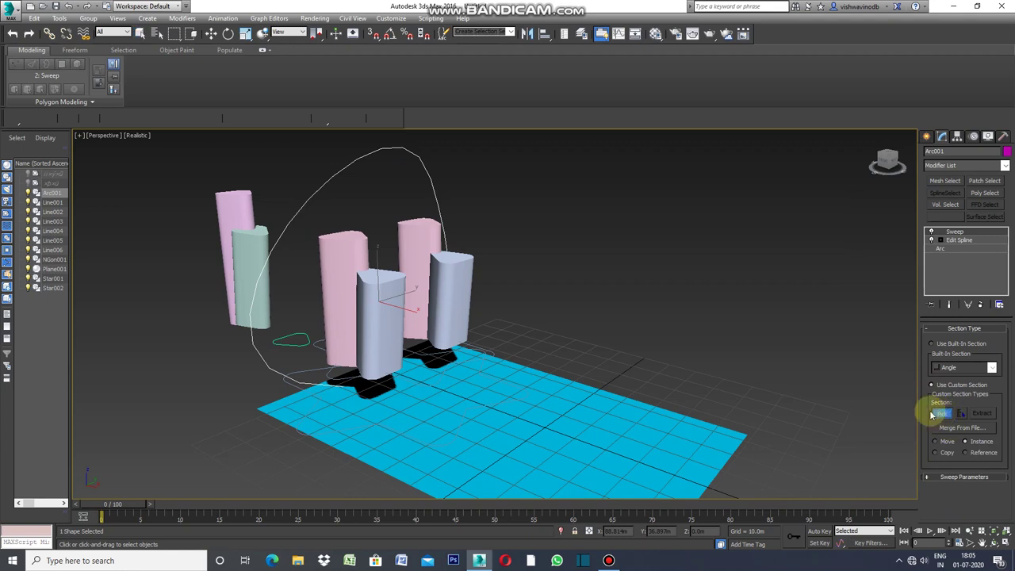
left_click(295, 343)
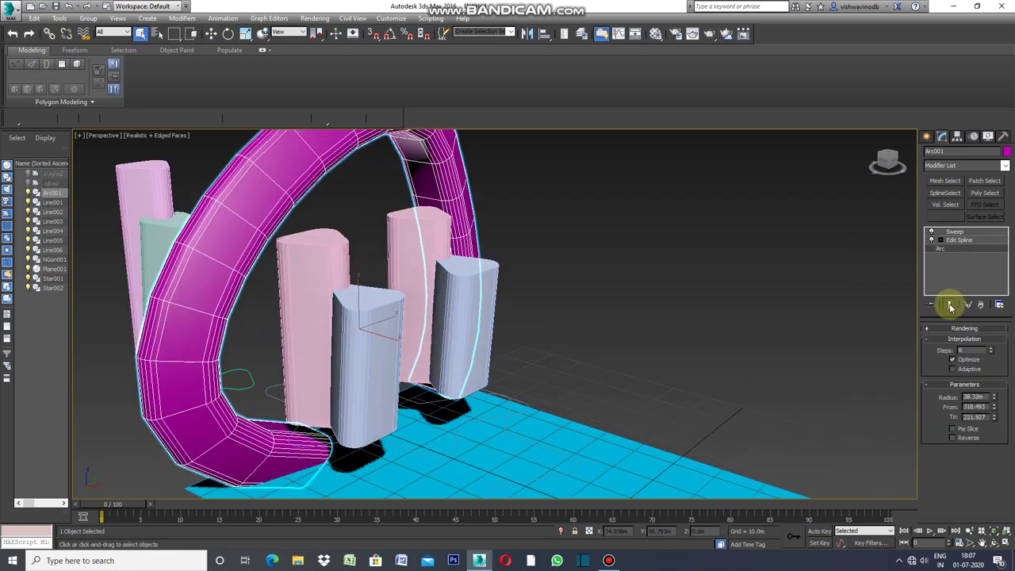
left_click(951, 306)
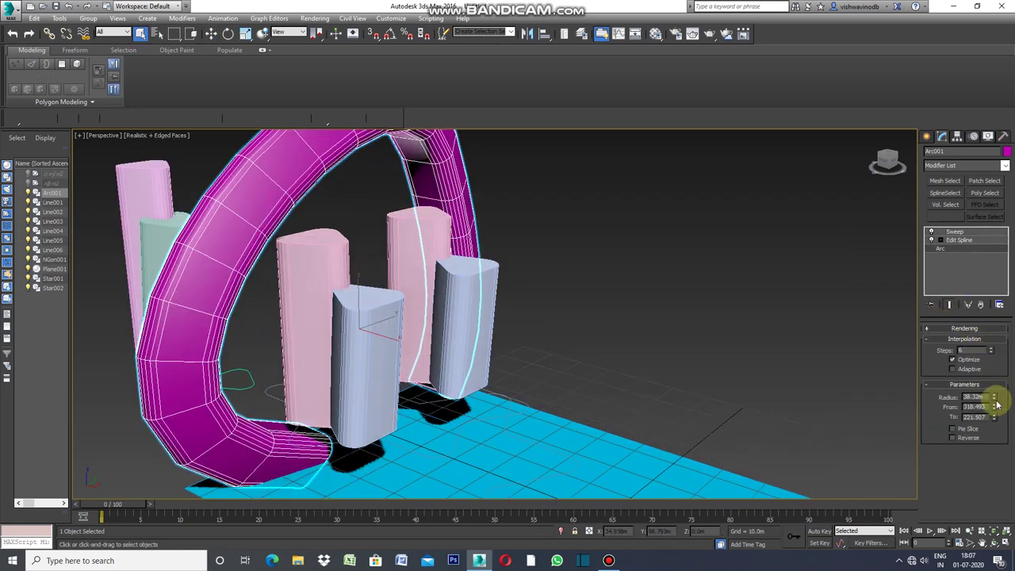
Step: Set Arc001's interpolation Steps to 50 for a smoother, denser arch
type("5")
key("Return")
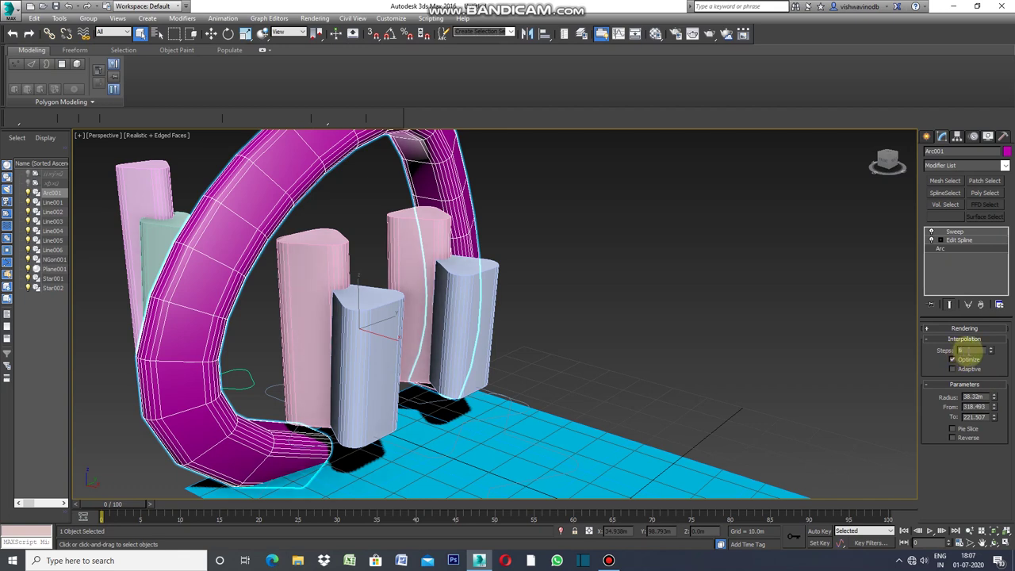
left_click(967, 350)
type("4")
key("Return")
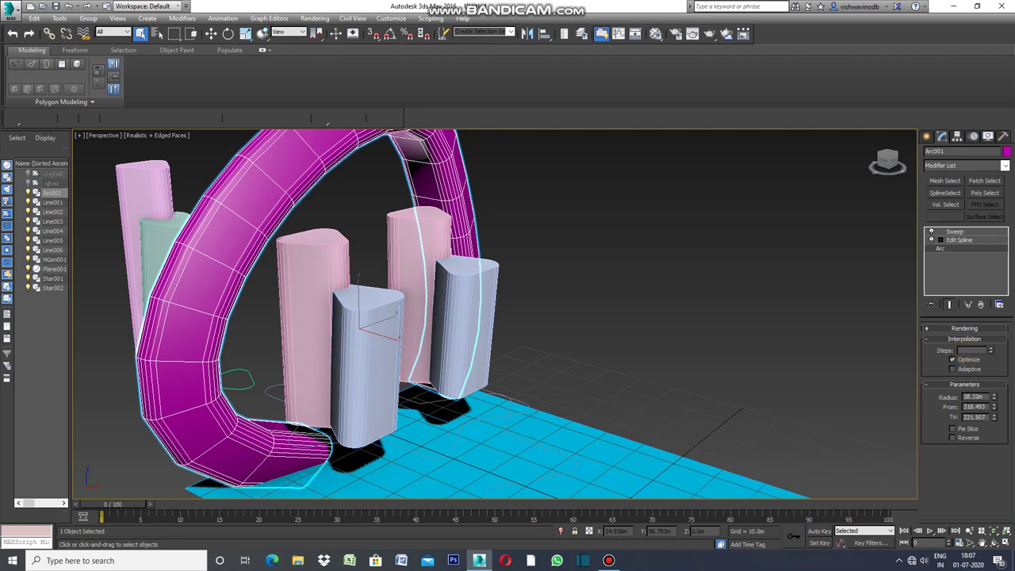
type("50")
key("Return")
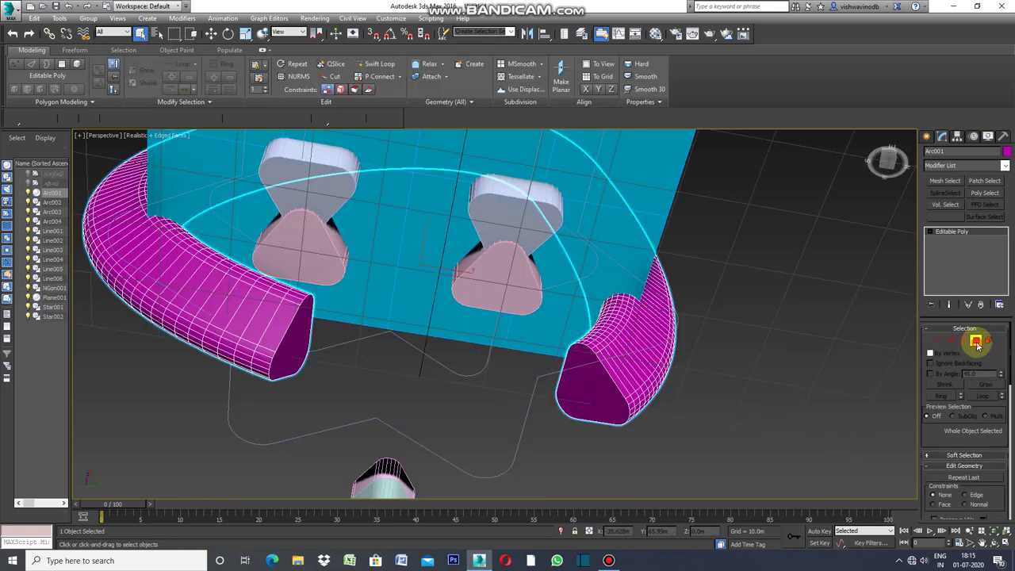
left_click(976, 342)
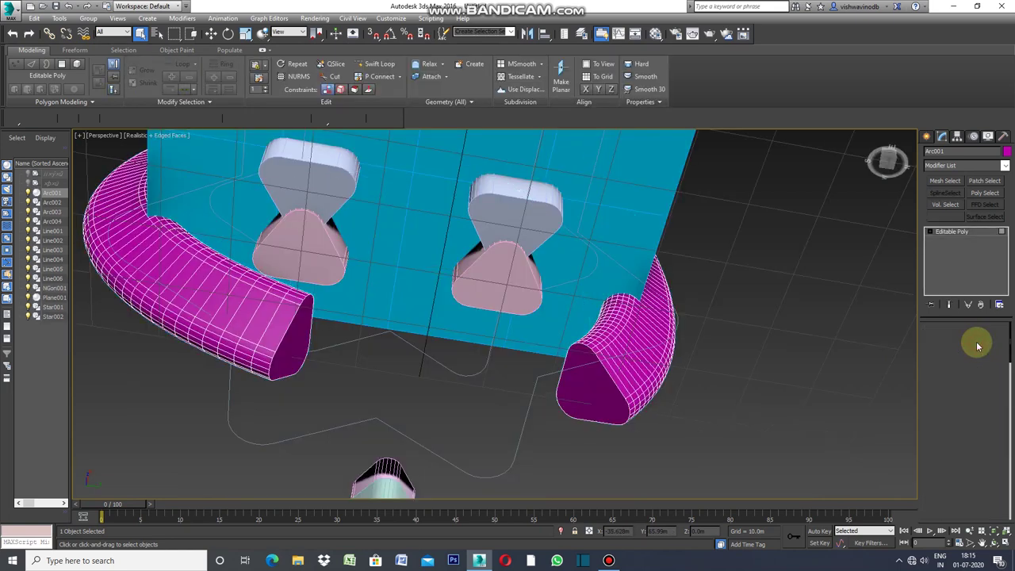
Step: Delete the end-cap polygons of both magenta tubes
left_click(293, 335)
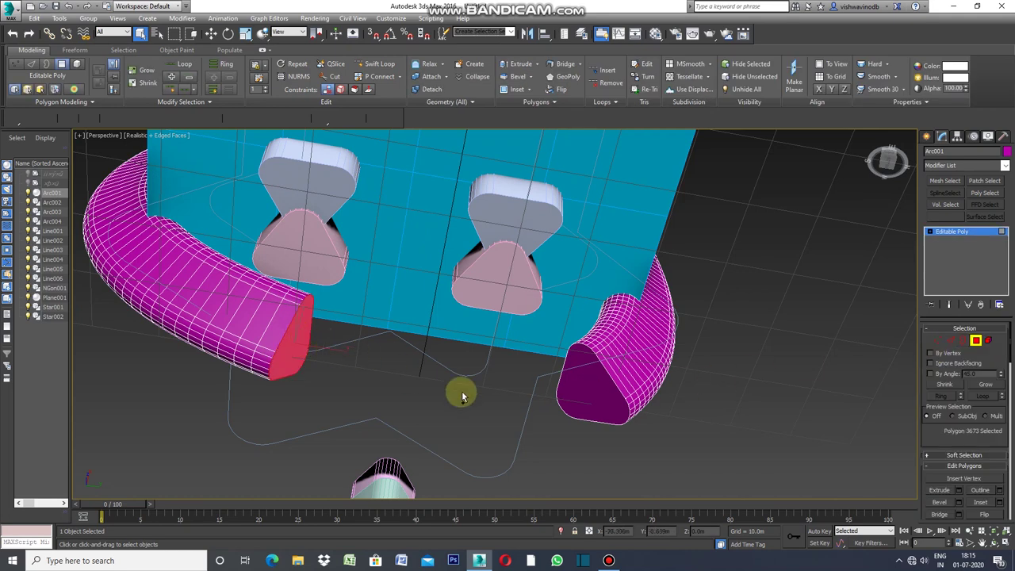
left_click(594, 384, "ctrl")
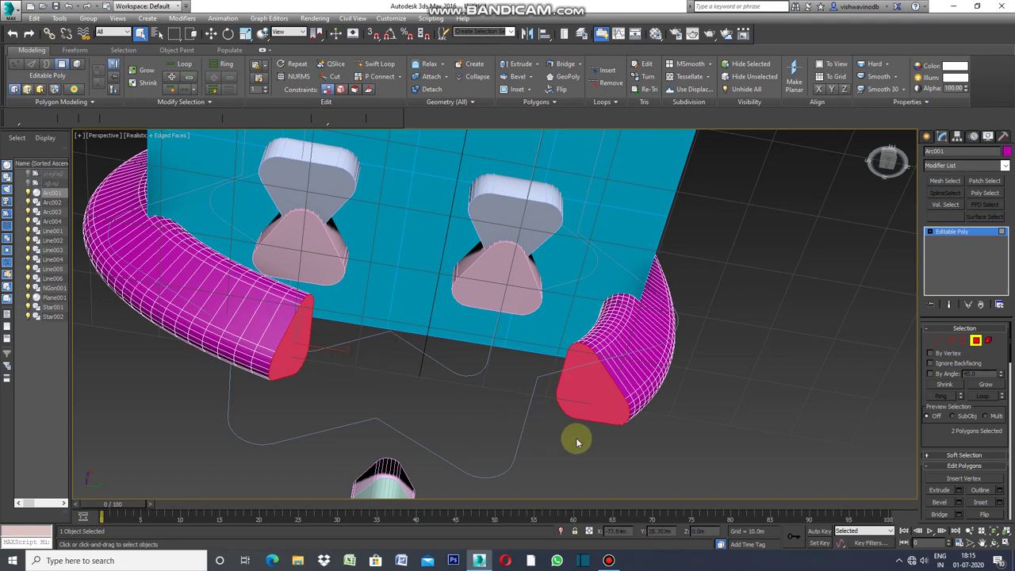
key("Delete")
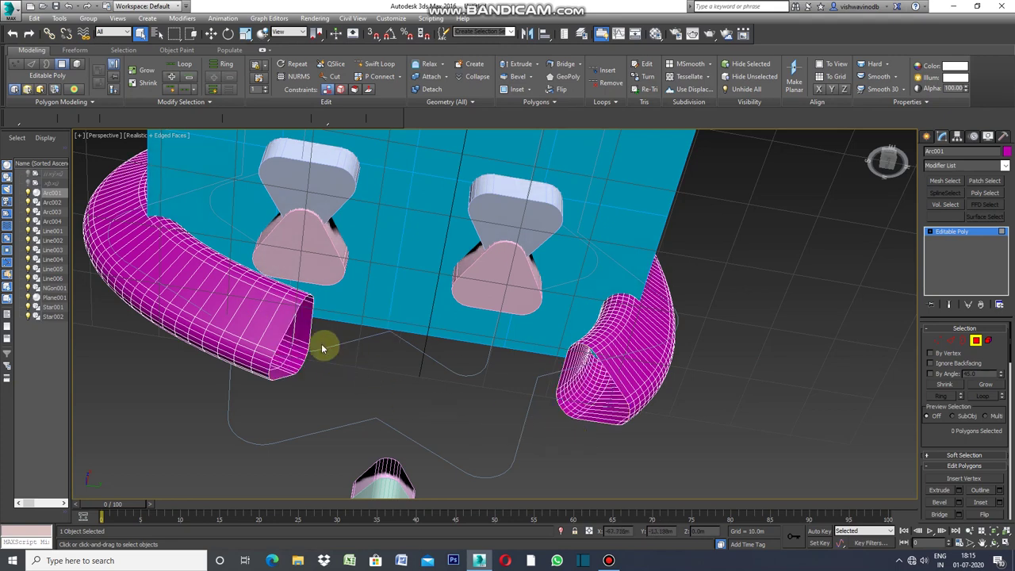
Step: Select an edge at the tube's lower end and extend it into a full edge ring
left_click(950, 341)
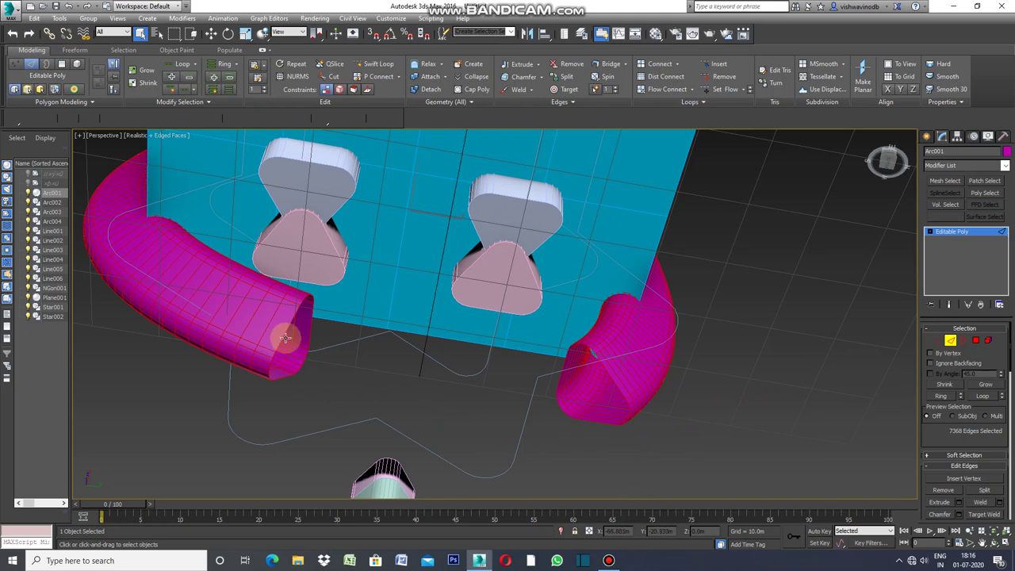
left_click(362, 388)
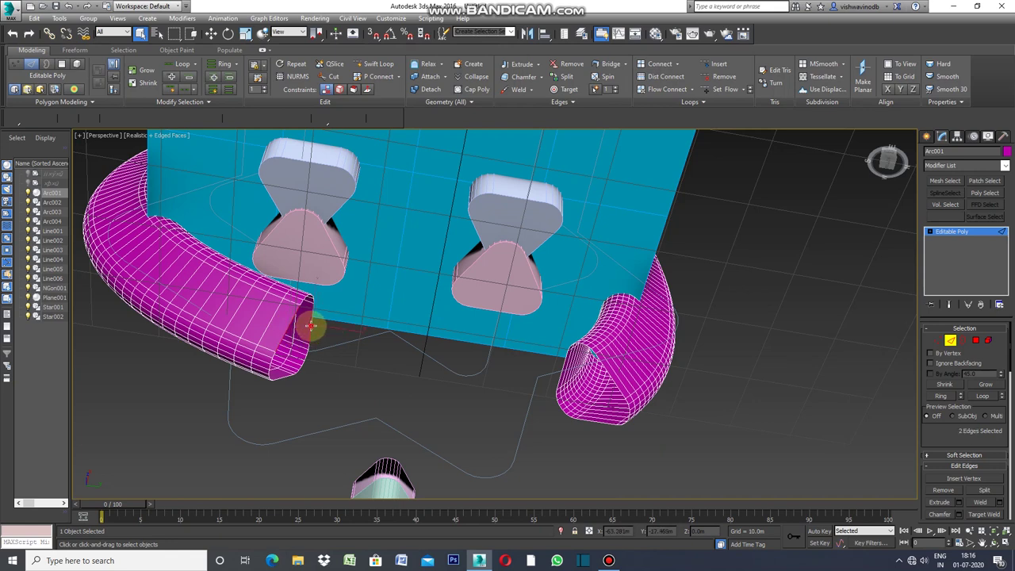
left_click(289, 375, "ctrl")
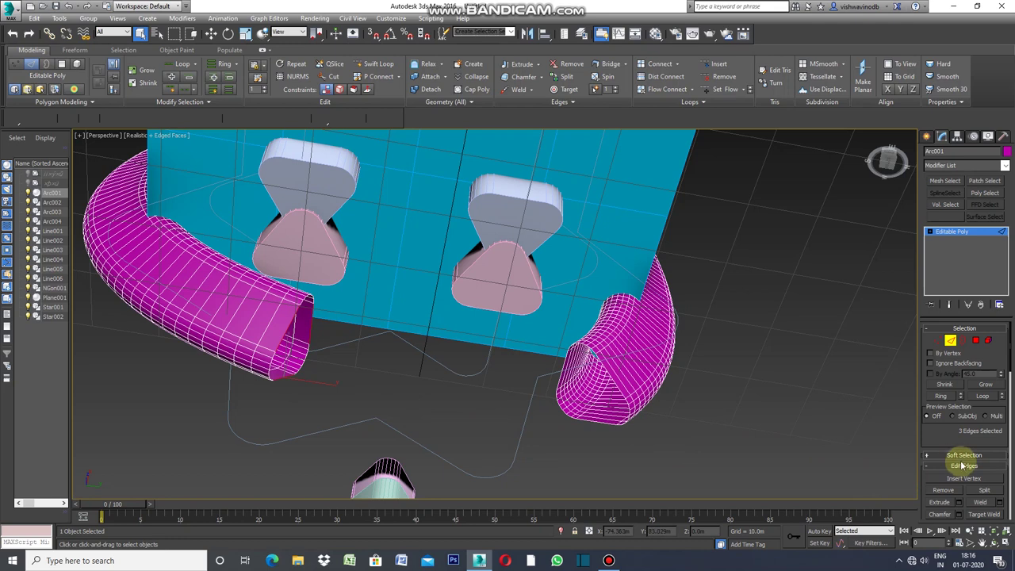
left_click(940, 396)
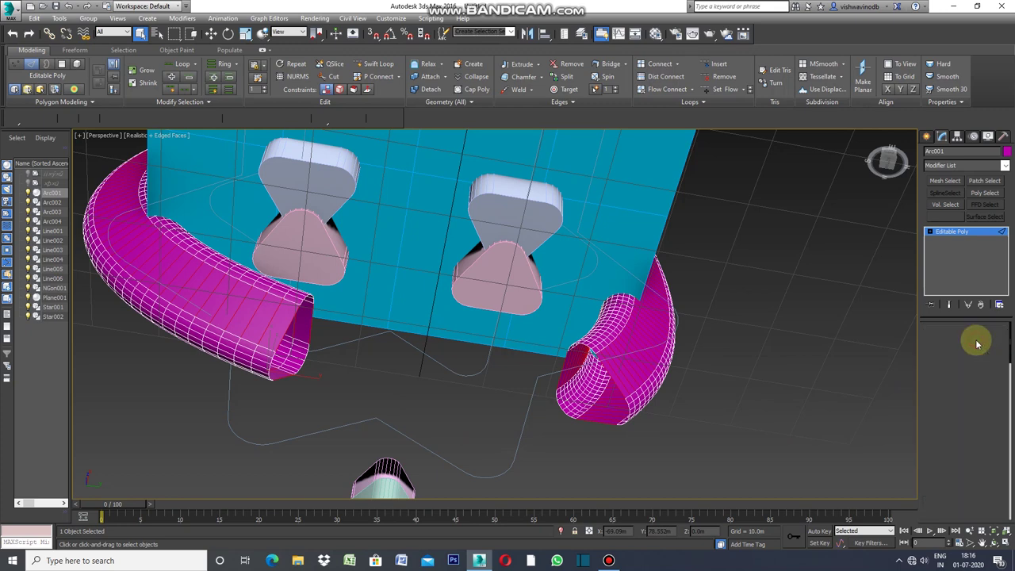
Step: Convert the edge ring to its faces and detach them as a new object
left_click(976, 340, "ctrl")
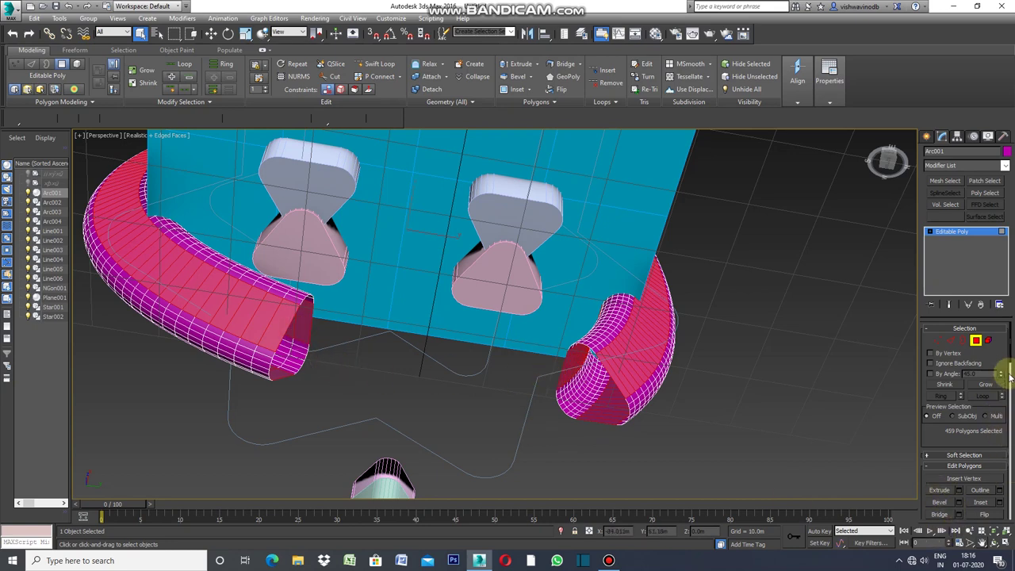
left_click_drag(1010, 351, 1011, 408)
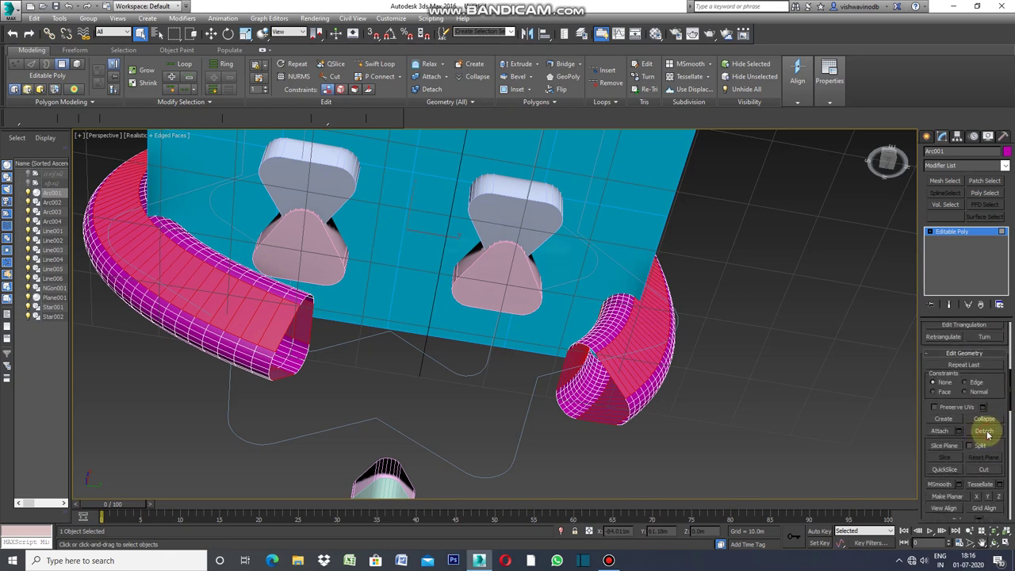
left_click(983, 430)
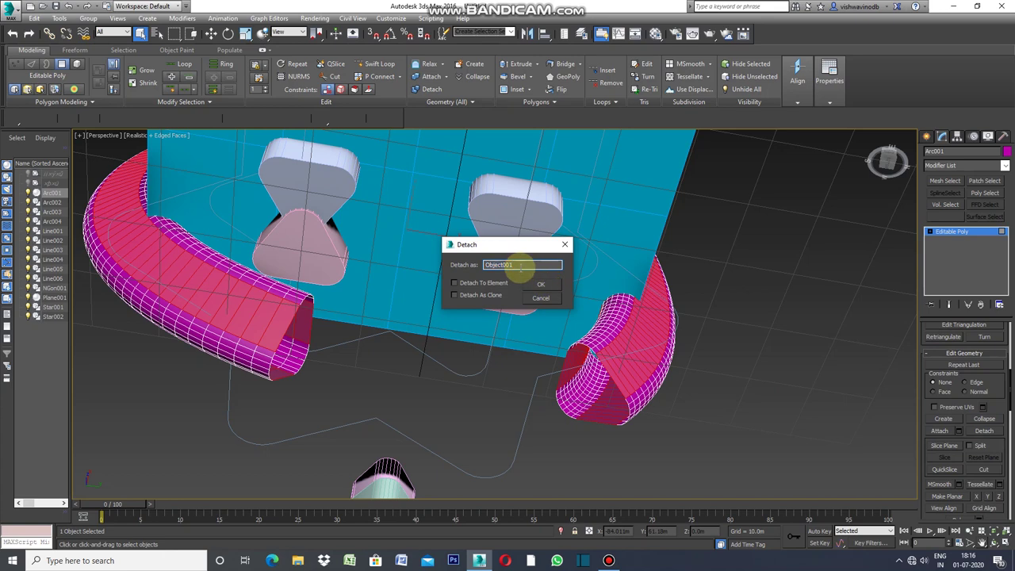
left_click(541, 284)
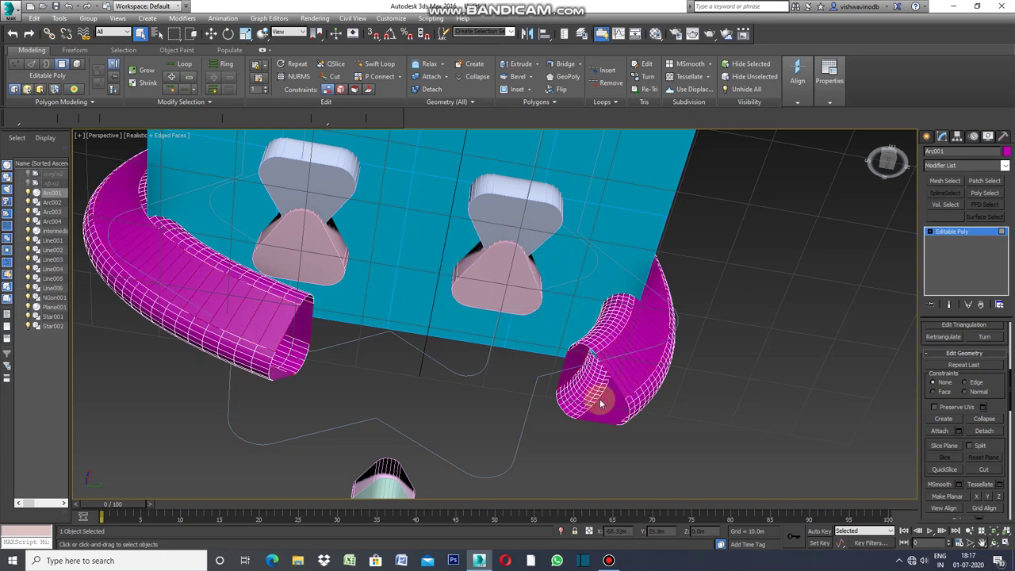
Step: Set the remaining tubes' object colour to black
left_click(1007, 152)
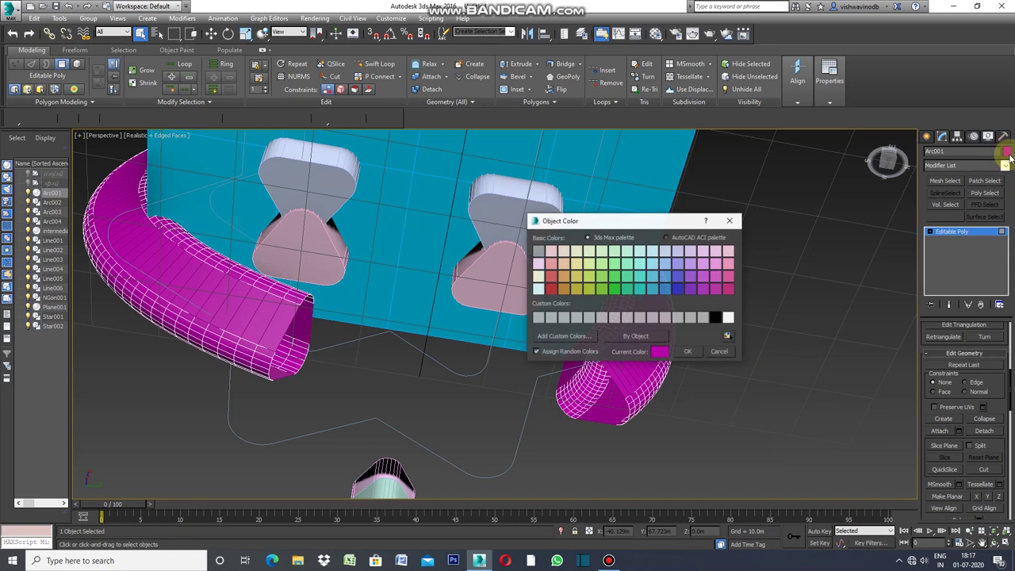
left_click(717, 319)
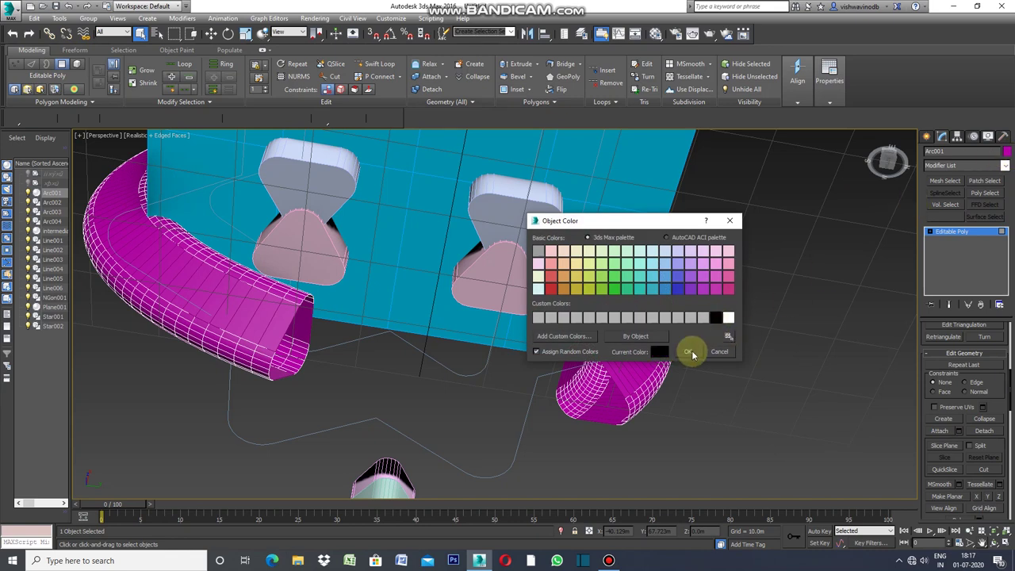
left_click(687, 351)
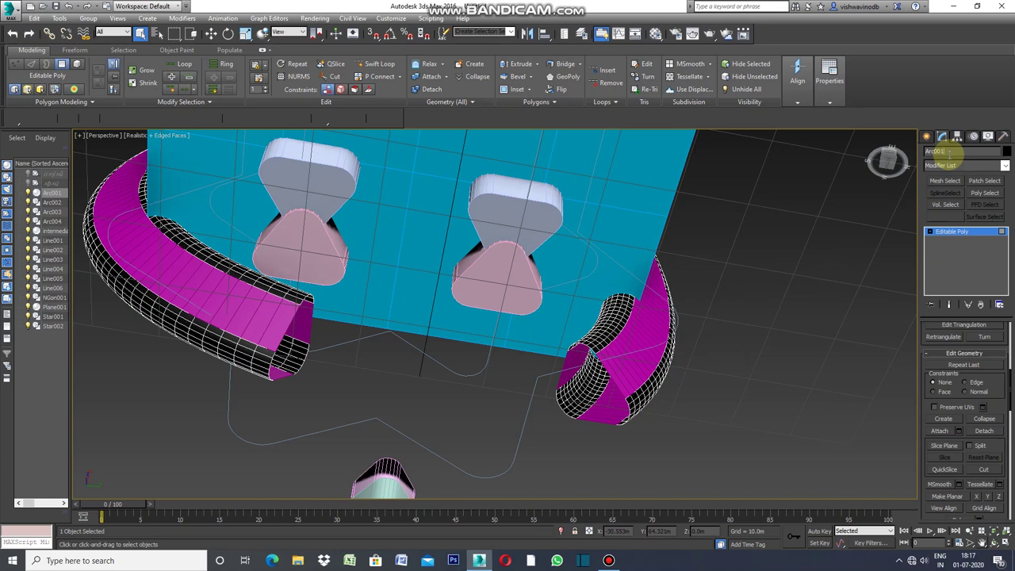
Step: Rename the black tubes to 'bearing structure' and deselect them
type("sl")
type("bearing structure")
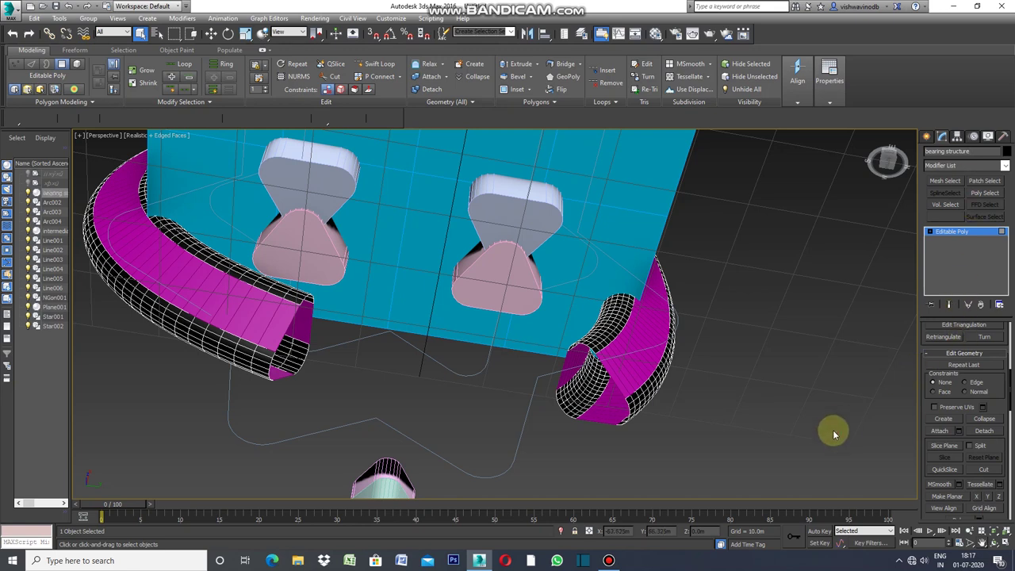
left_click(926, 137)
left_click(830, 327)
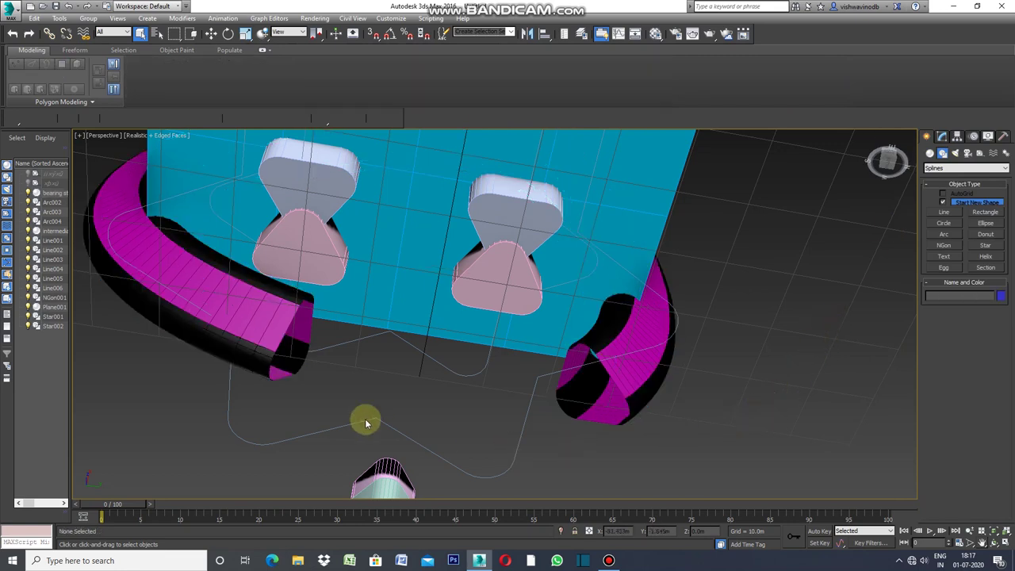
Step: Select the intermediatewall object and enter Edge sub-object mode
left_click(636, 422)
left_click(943, 137)
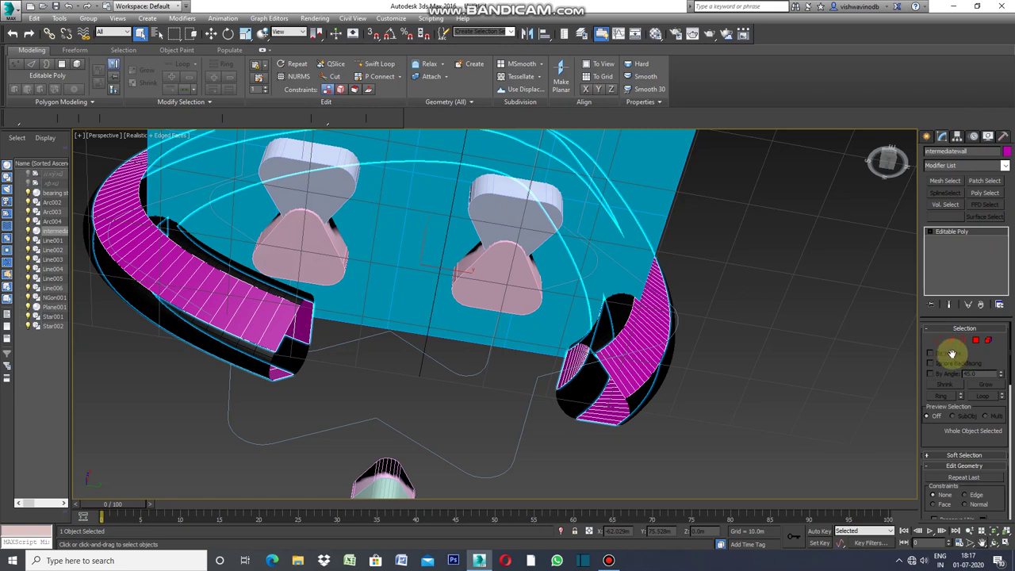
left_click(952, 342)
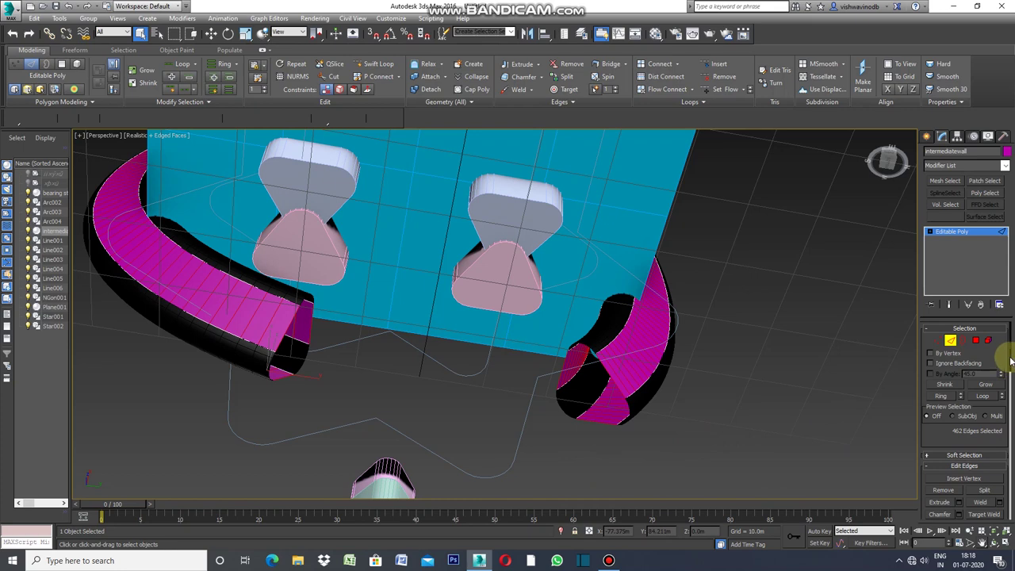
left_click_drag(1009, 361, 1010, 405)
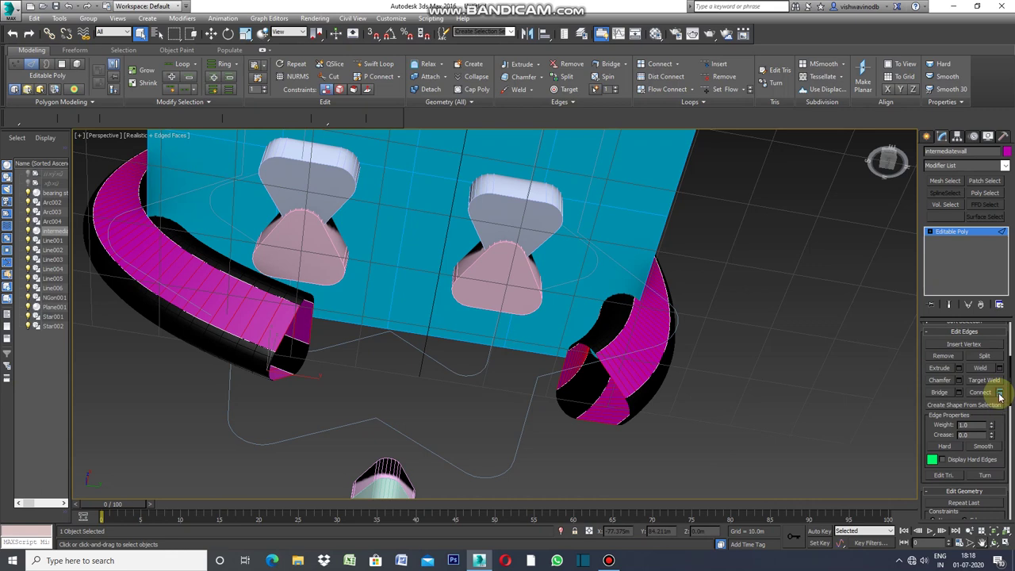
Step: Connect intermediatewall's selected ring edges with 5 segments
left_click(1000, 394)
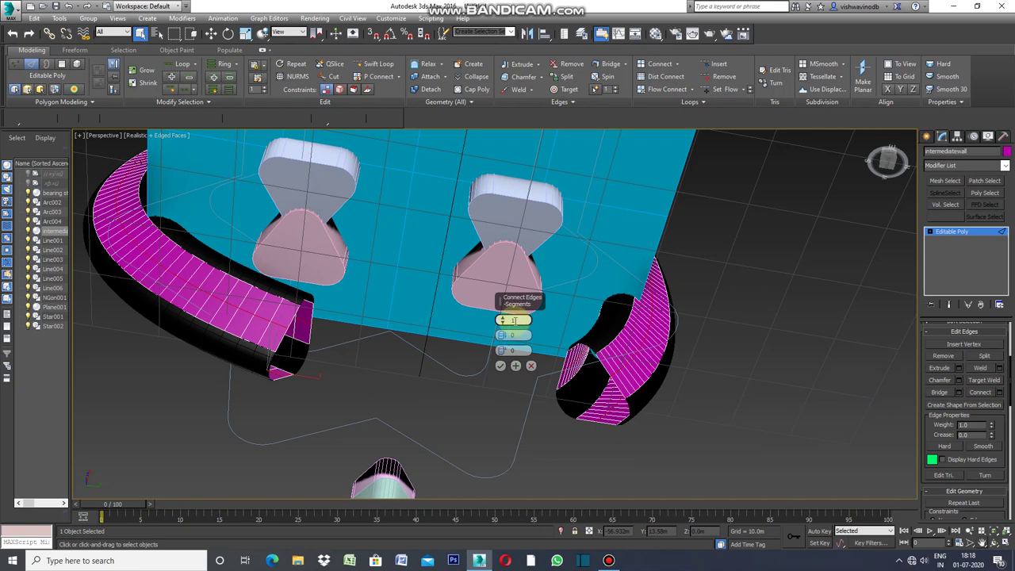
left_click_drag(503, 321, 504, 319)
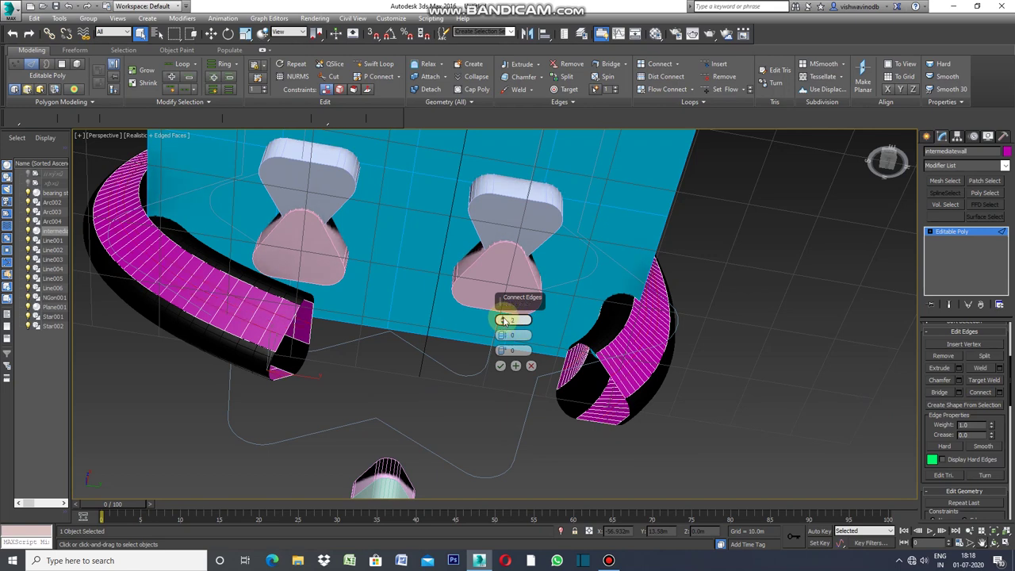
left_click_drag(504, 320, 505, 321)
left_click_drag(504, 321, 504, 319)
left_click_drag(503, 318, 505, 321)
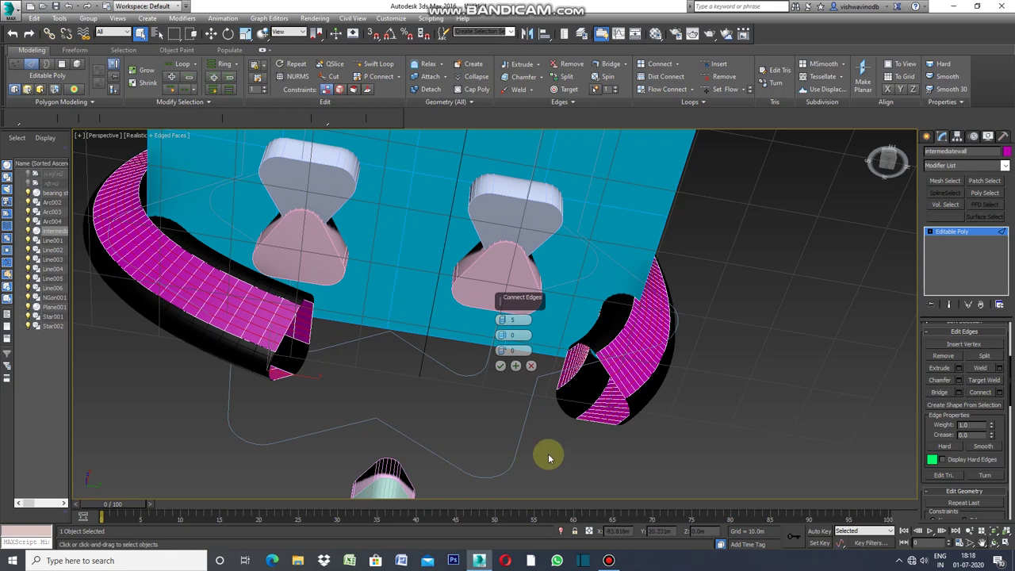
left_click(499, 365)
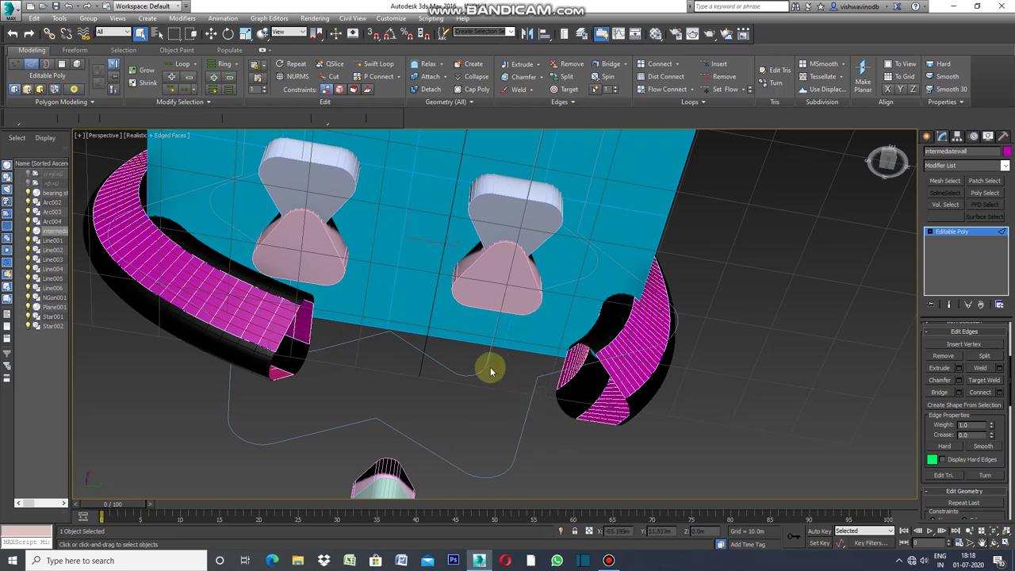
Step: Chamfer the new edges by 0.6m, then zoom in on the left wall end
left_click(959, 381)
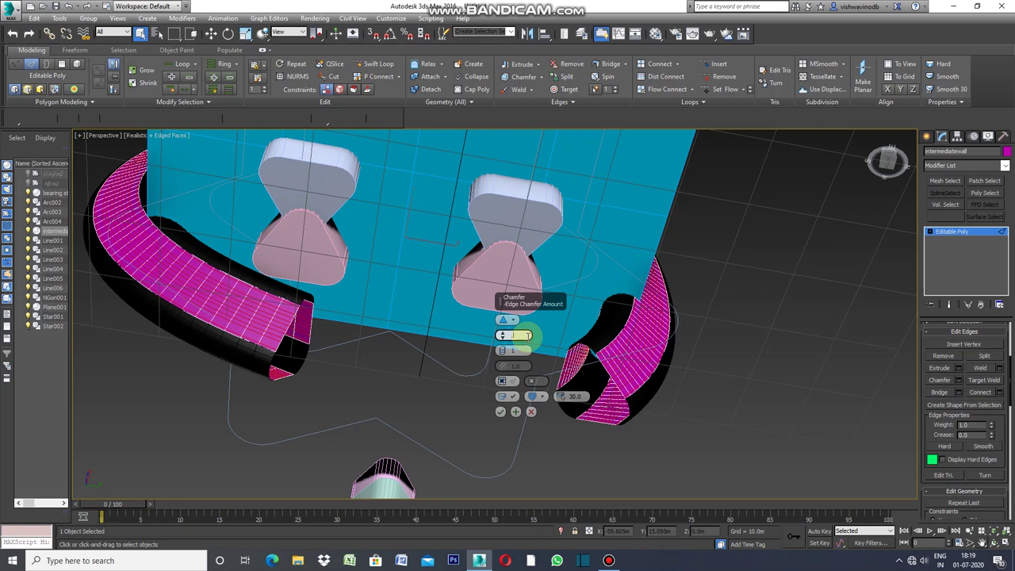
key("BackSpace")
type("6m")
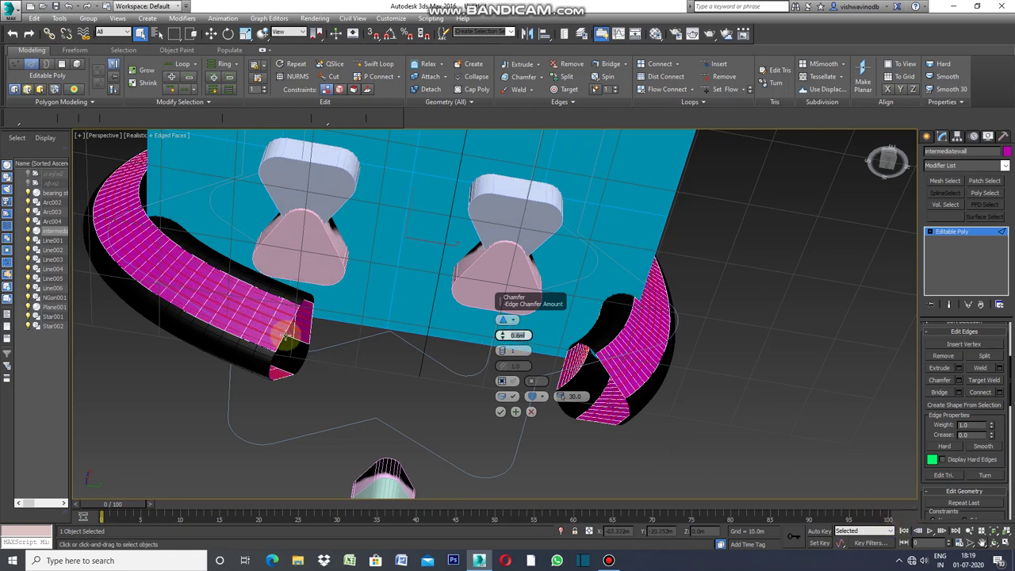
left_click(970, 543)
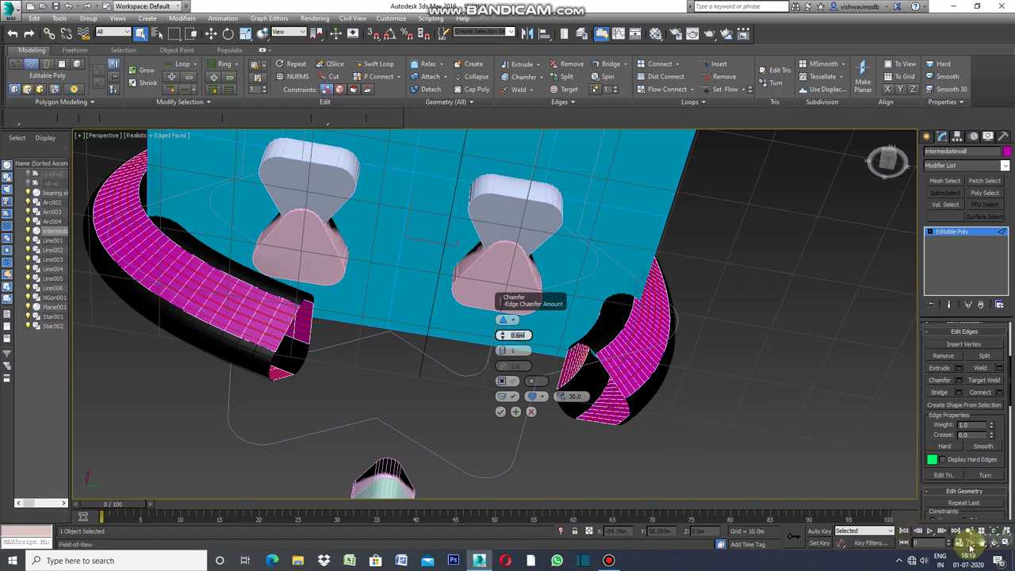
mouse_move(290, 391)
left_mouse_down()
mouse_move(247, 362)
mouse_move(279, 393)
left_mouse_up()
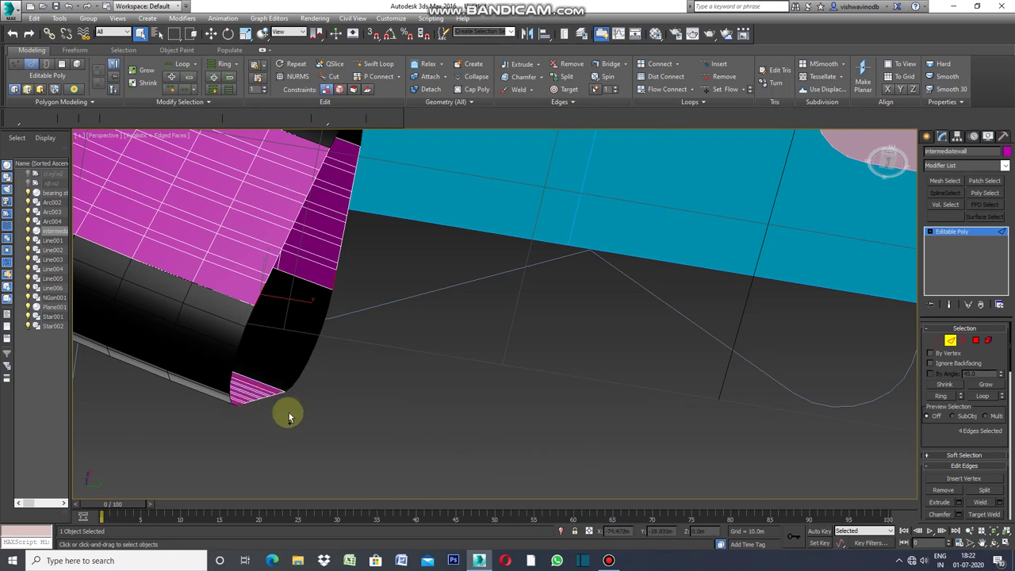
Step: Add one more end edge, then use Dot Loop and Ring to select alternating chamfered bands along the strip
left_click(243, 405, "ctrl")
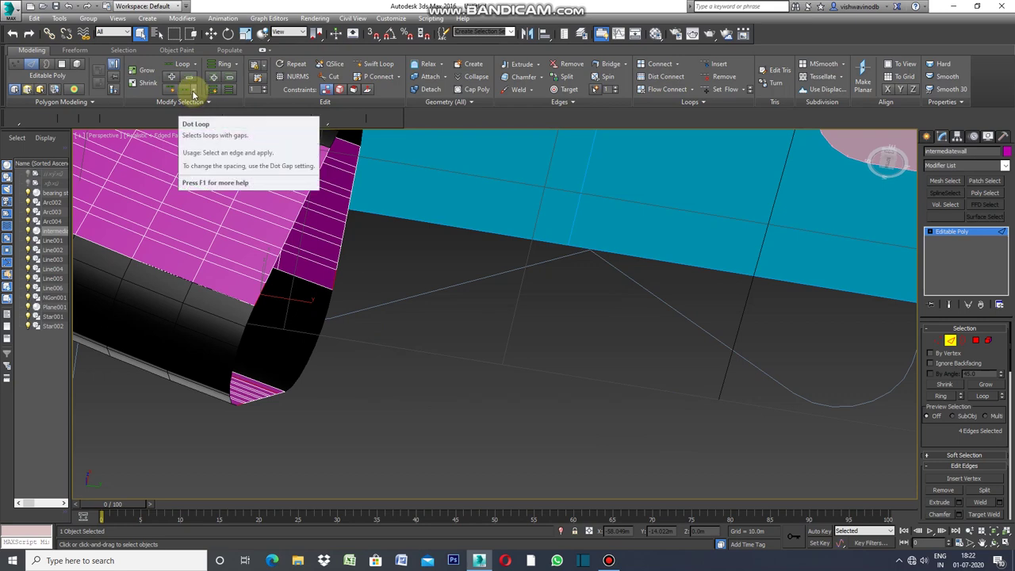
left_click(193, 94)
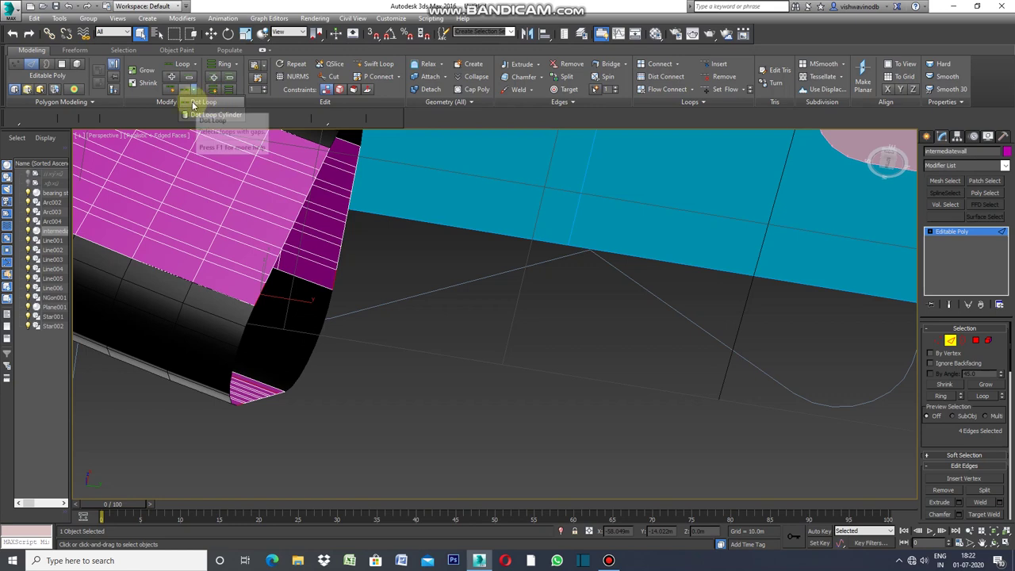
left_click(207, 104)
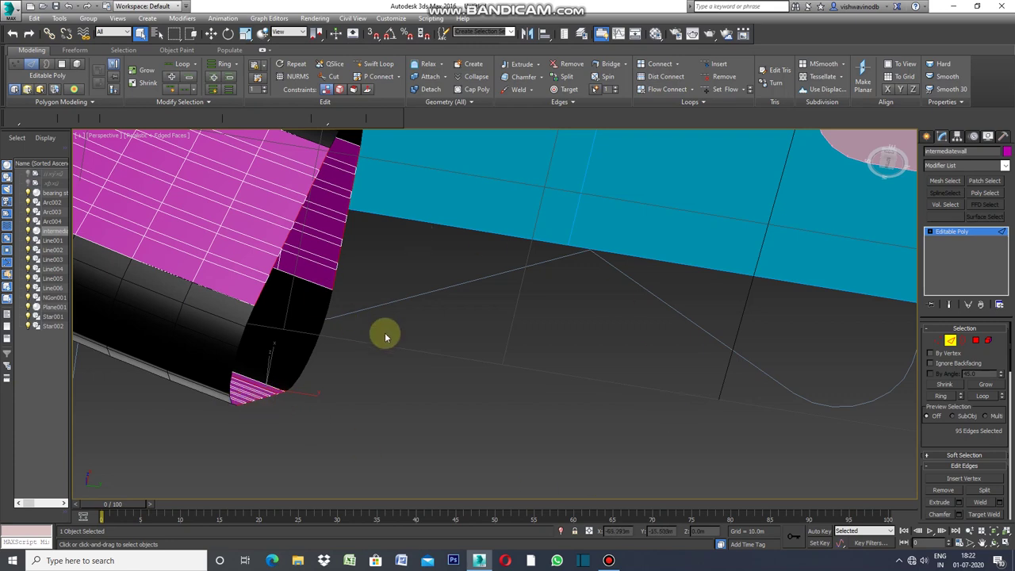
left_click(941, 397)
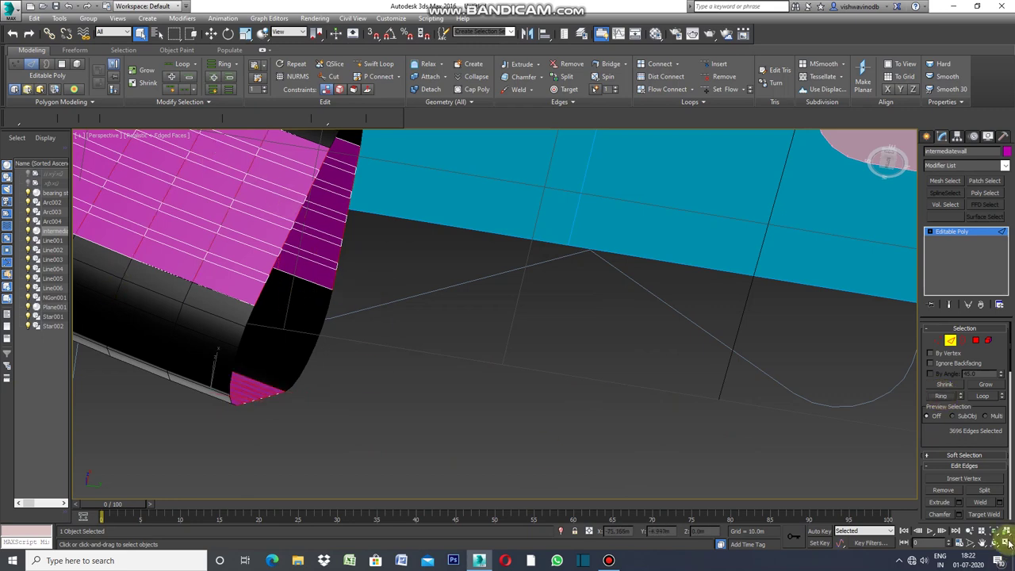
left_click(981, 542)
mouse_move(471, 356)
left_mouse_down()
mouse_move(546, 401)
mouse_move(745, 474)
left_mouse_up()
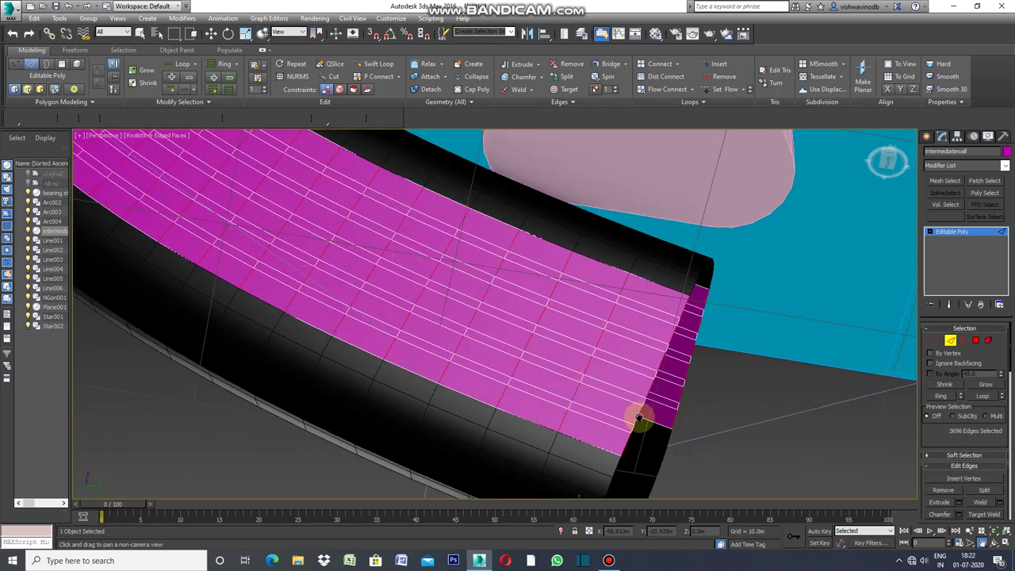
Step: Switch to Polygon mode and pan the view to frame the whole curved wall strip
left_click(975, 340)
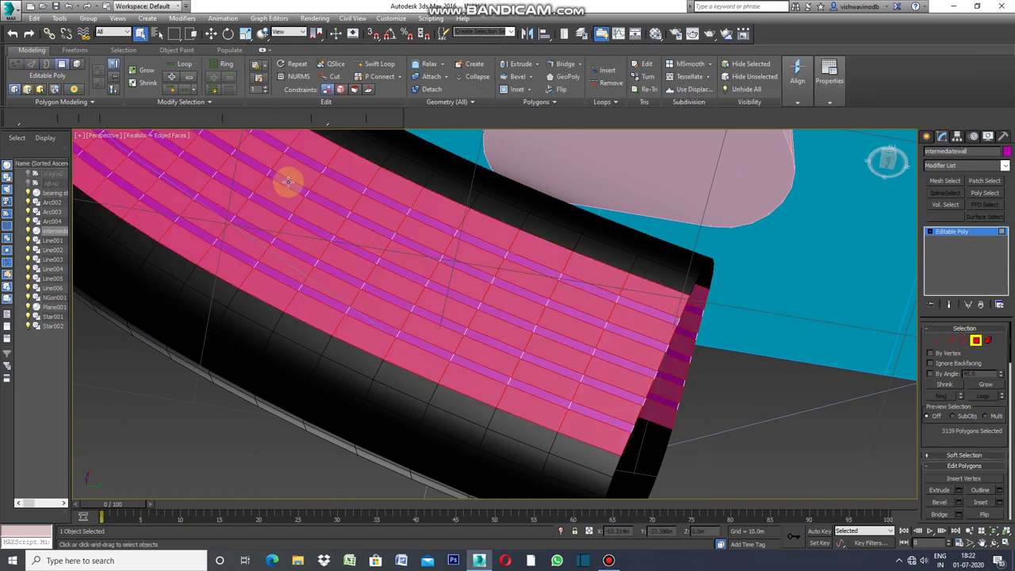
left_click(983, 546)
left_click_drag(801, 478, 489, 396)
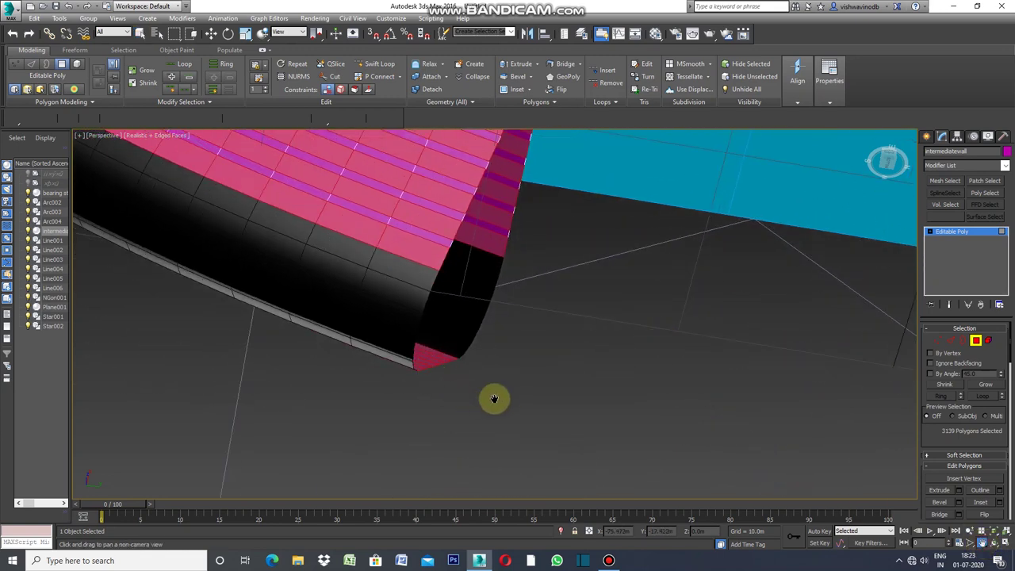
left_click_drag(492, 399, 329, 433)
left_click_drag(788, 367, 355, 396)
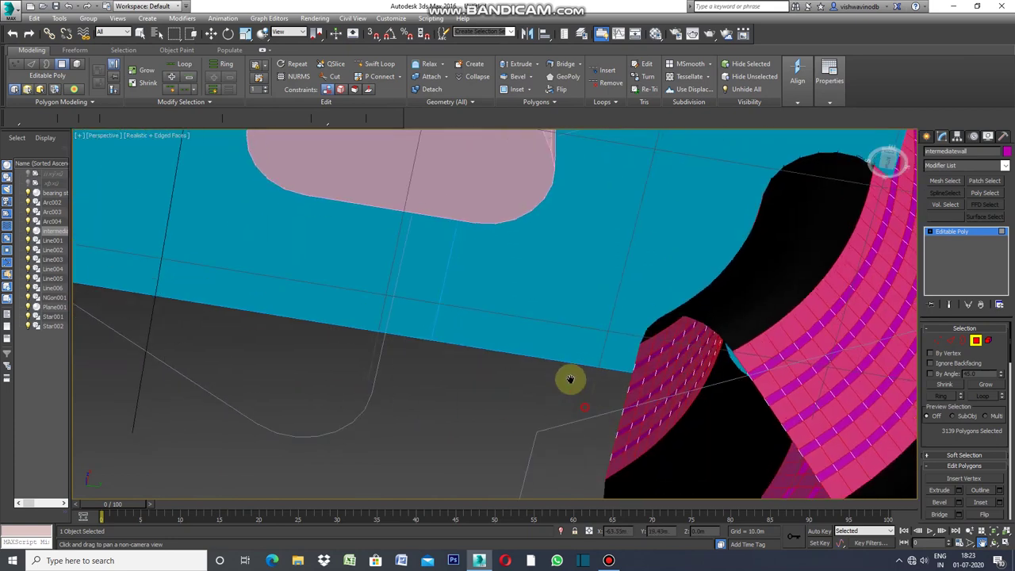
left_click_drag(570, 380, 695, 349)
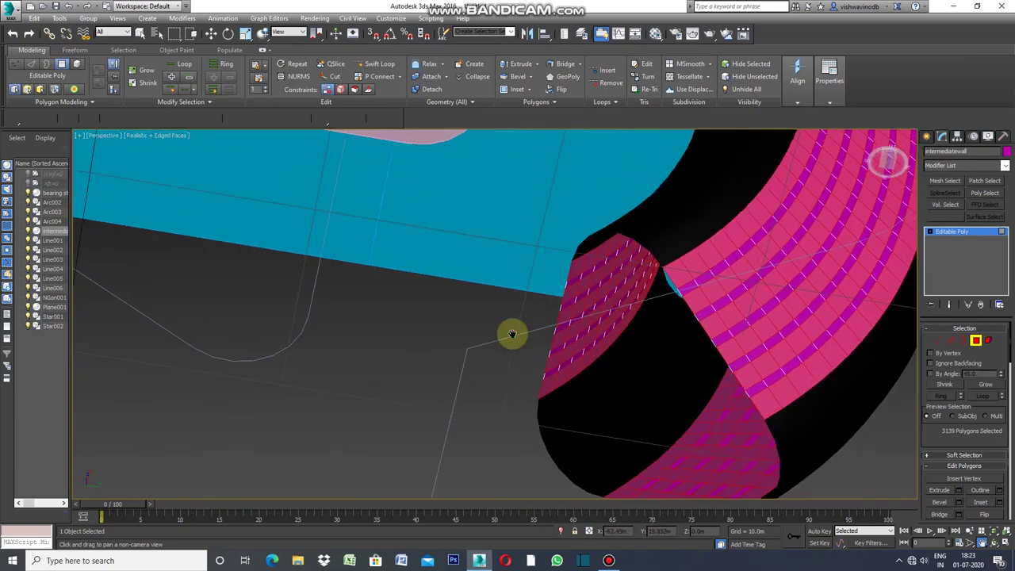
left_click_drag(467, 344, 451, 319)
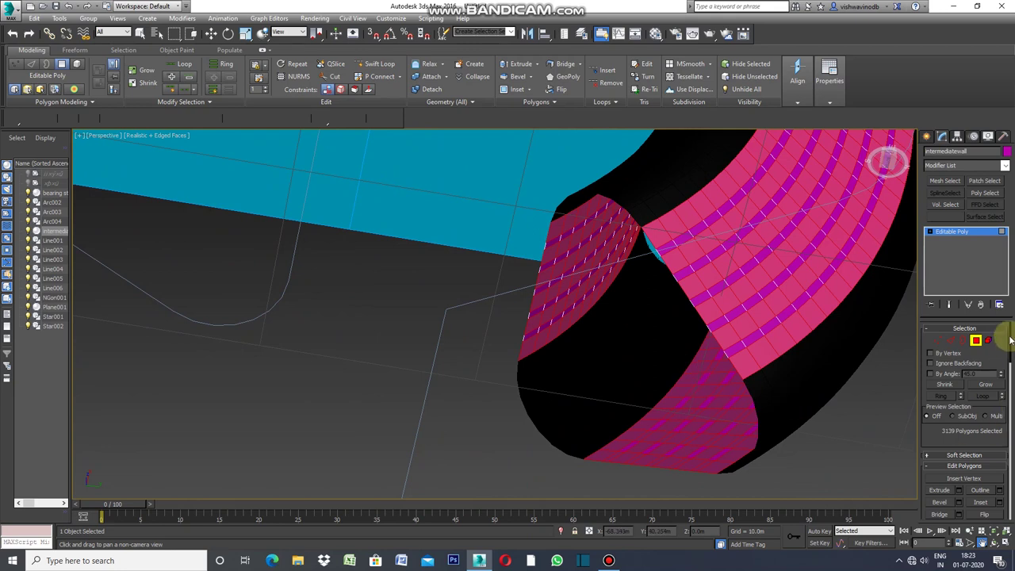
left_click_drag(1010, 337, 1003, 385)
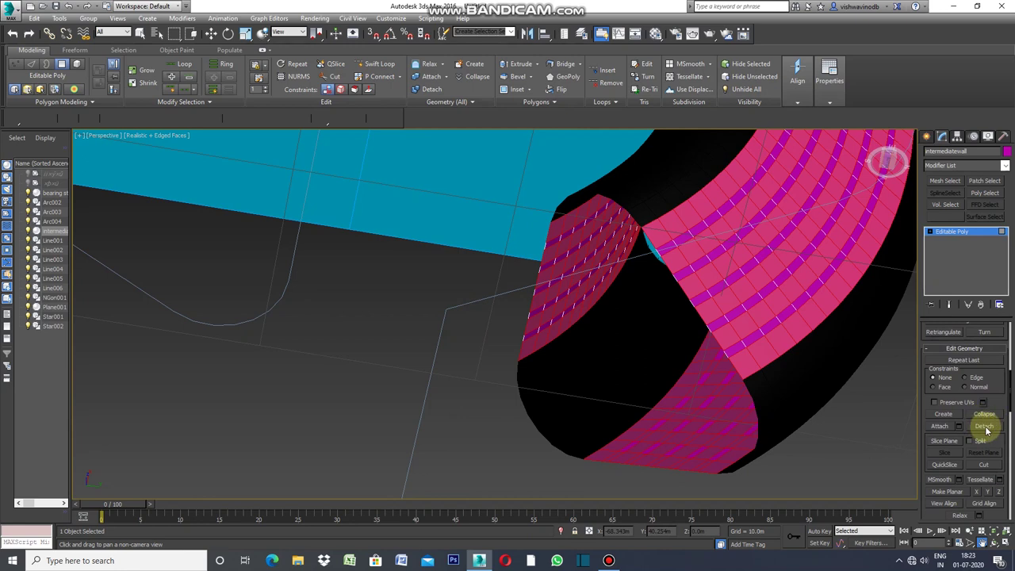
Step: Detach the selected slat faces as a new object named wall
left_click(983, 426)
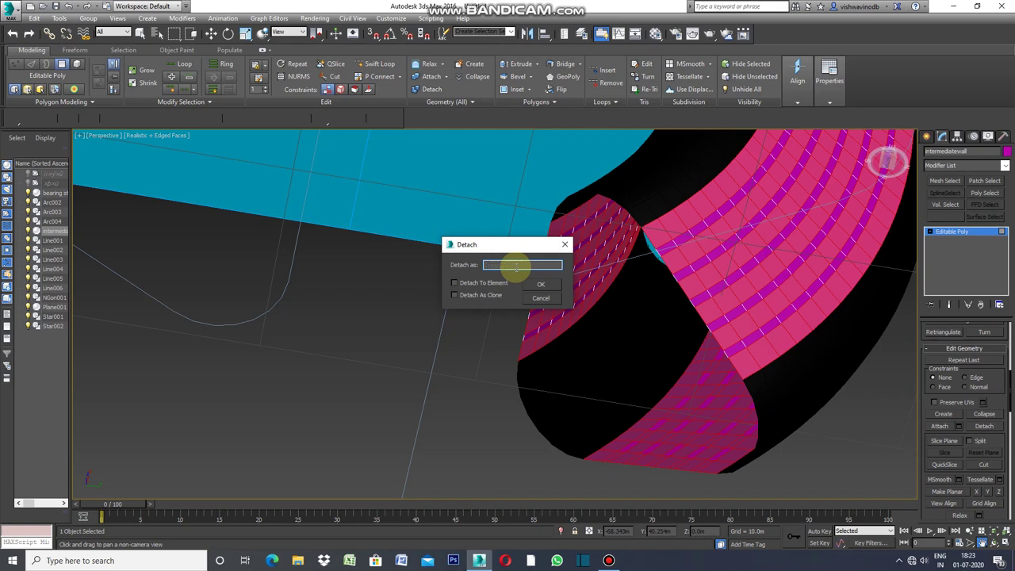
type("wall")
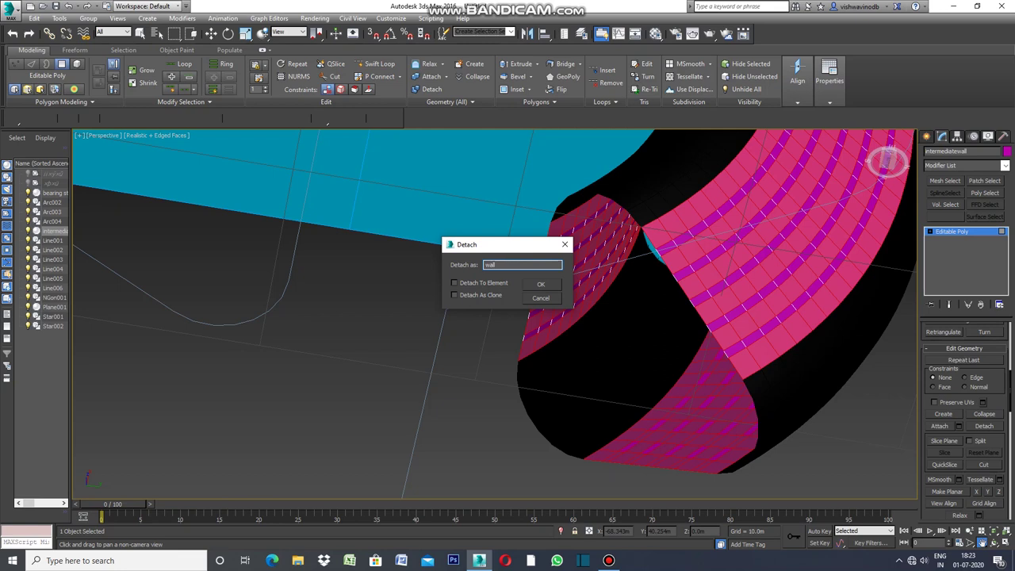
left_click(542, 287)
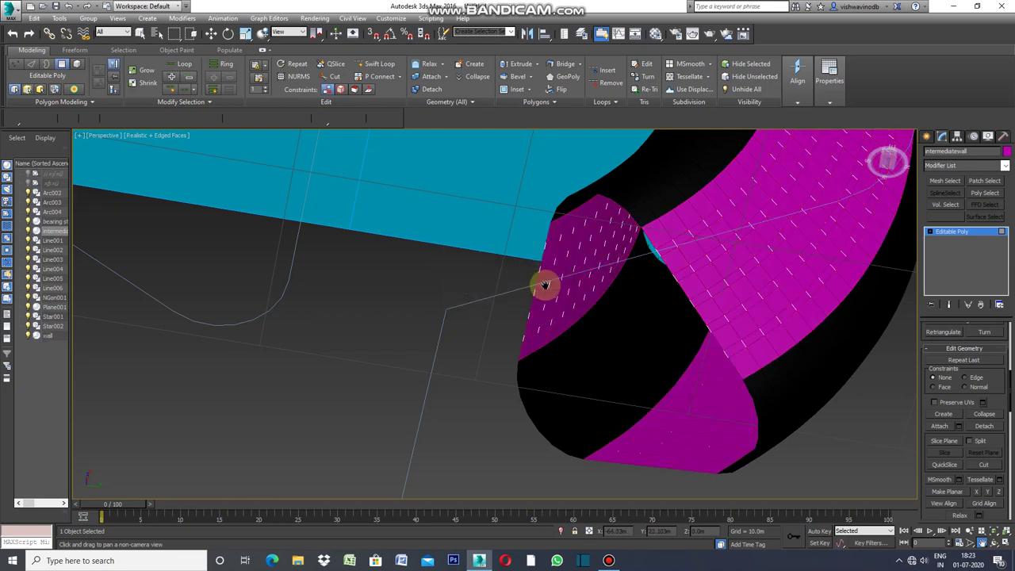
left_click(1006, 152)
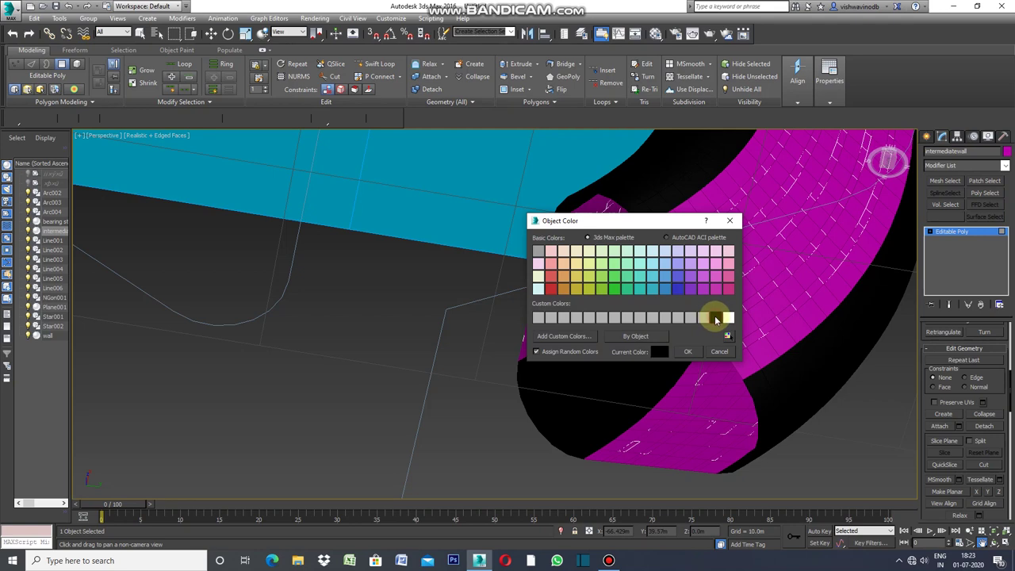
Step: Set intermediatewall's object colour to black and select the wall object
left_click(687, 351)
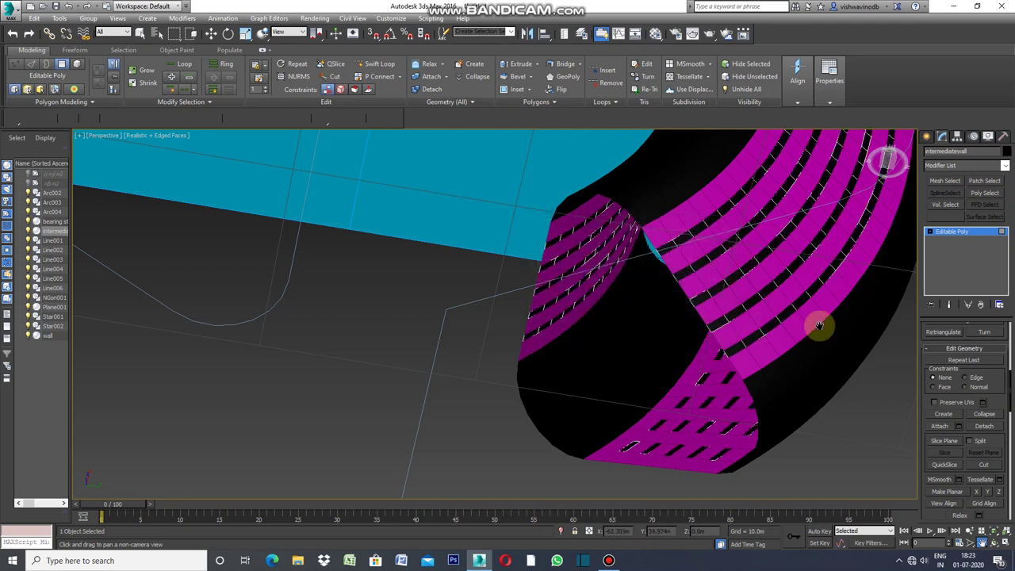
left_click(755, 358)
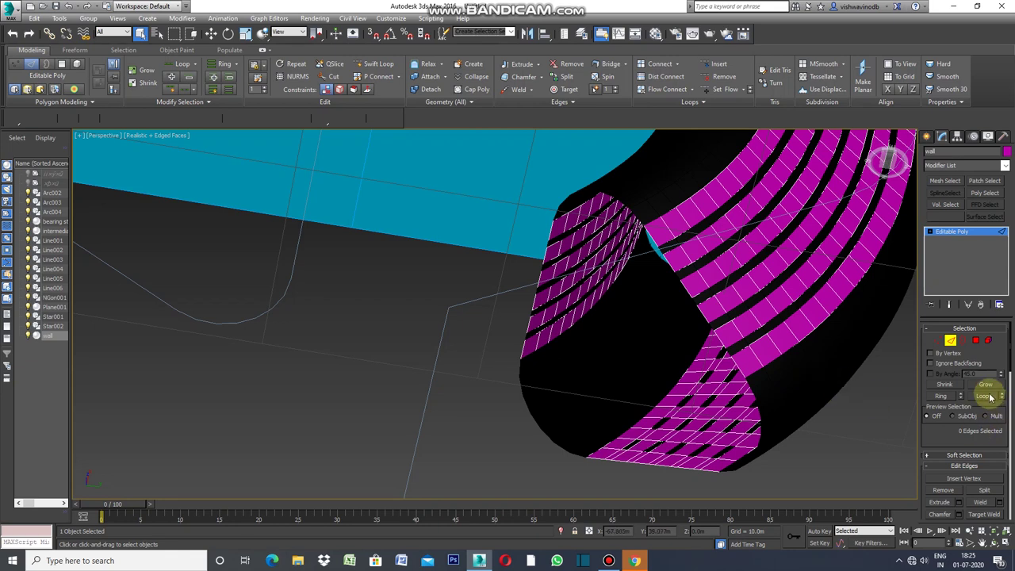
Step: Reselect the magenta wall object and select all of its polygons
left_click(975, 340)
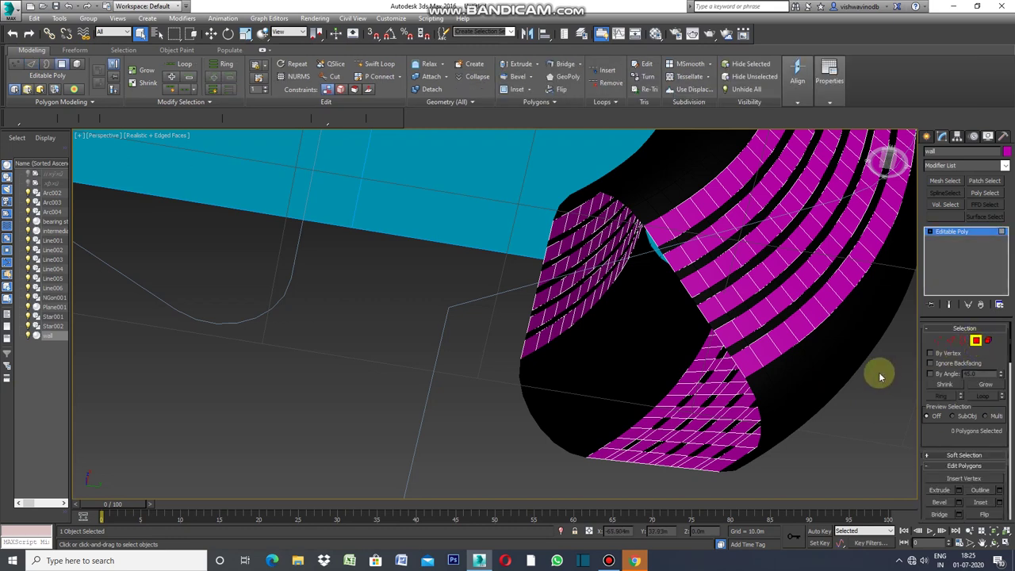
left_click(926, 135)
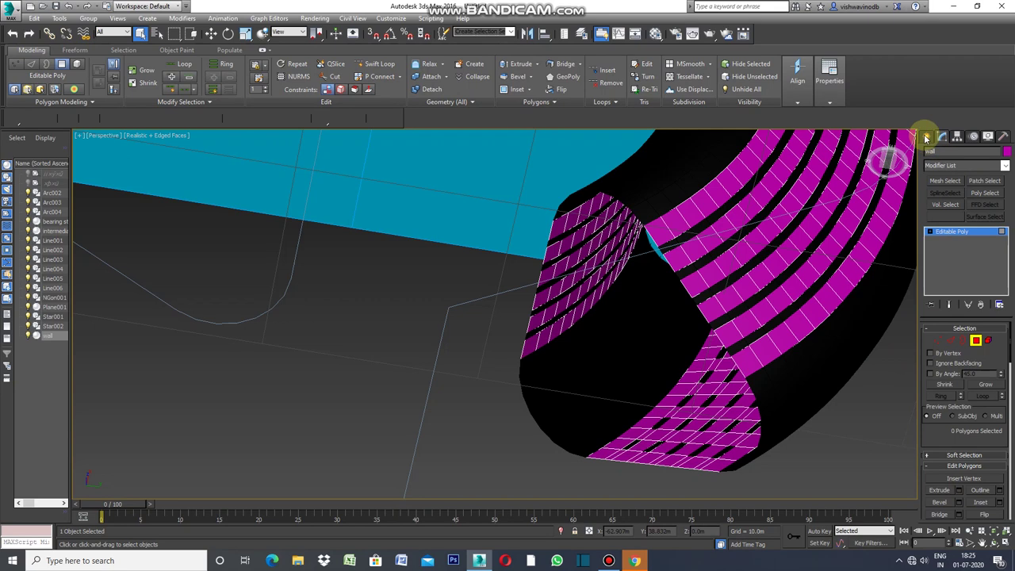
left_click(844, 441)
left_click(745, 363)
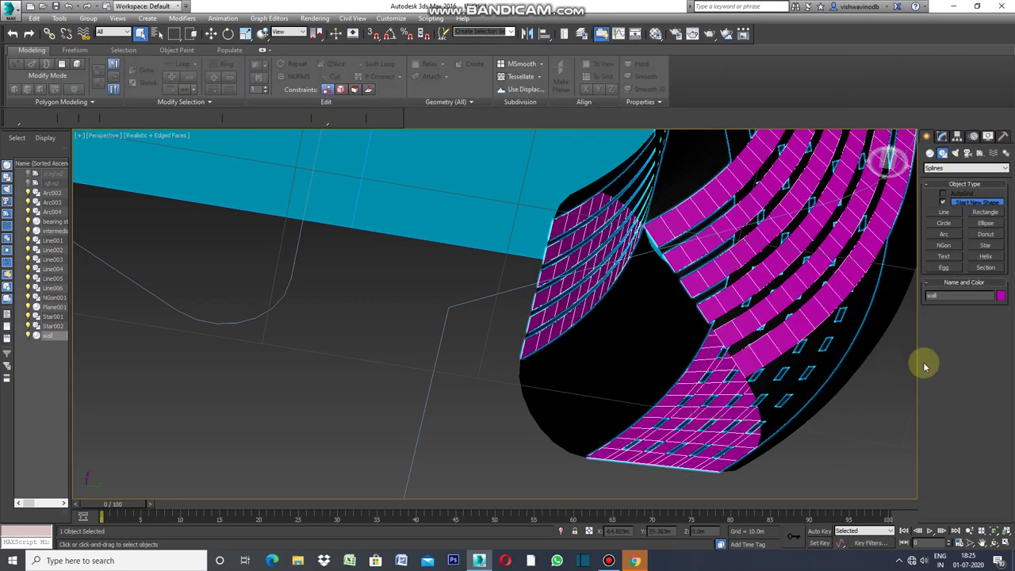
left_click(941, 136)
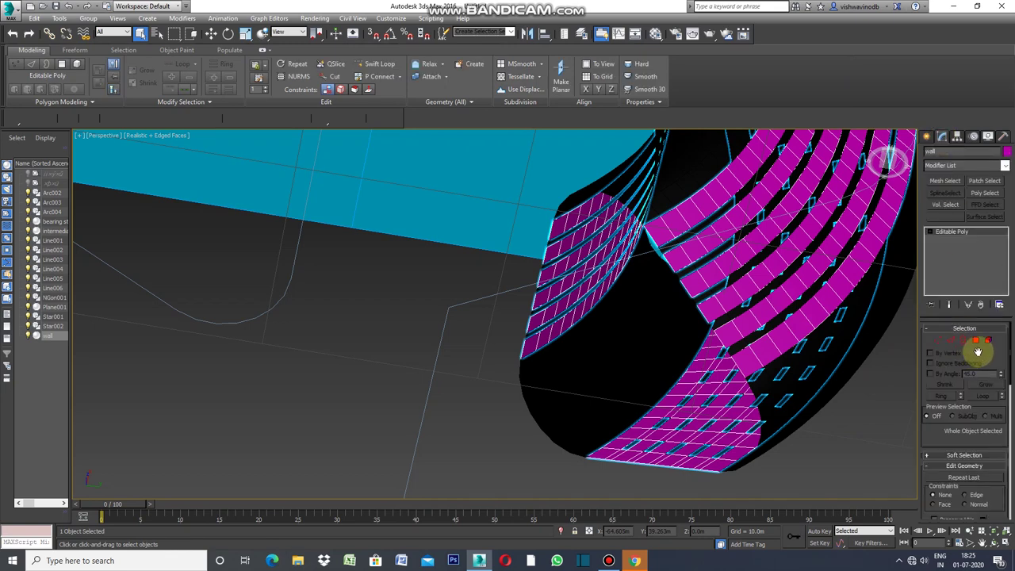
left_click(951, 341)
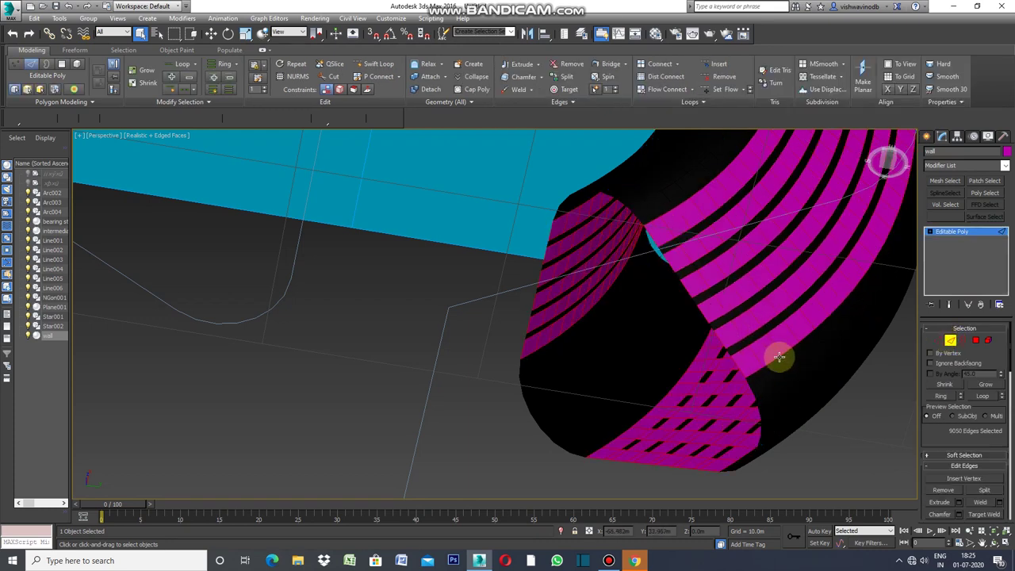
left_click(978, 341)
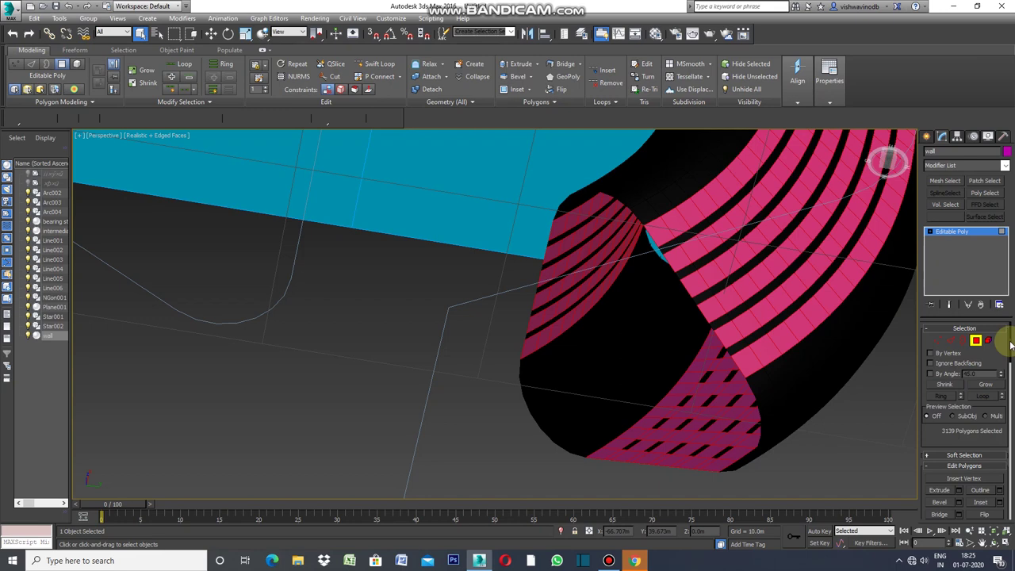
left_click_drag(1010, 342, 1009, 377)
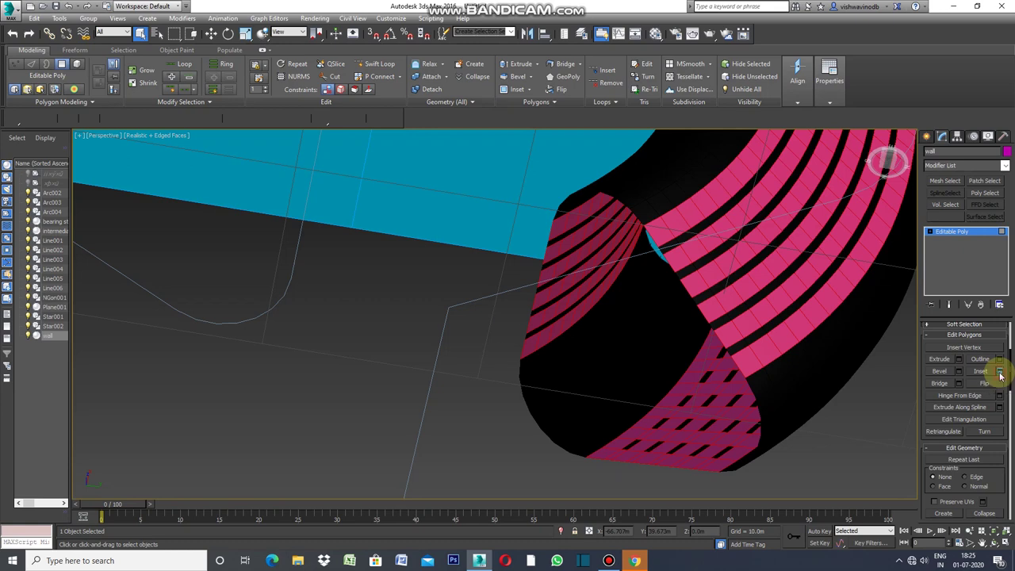
Step: Inset the wall faces By Polygon with a 0.17m inset amount
left_click(1000, 374)
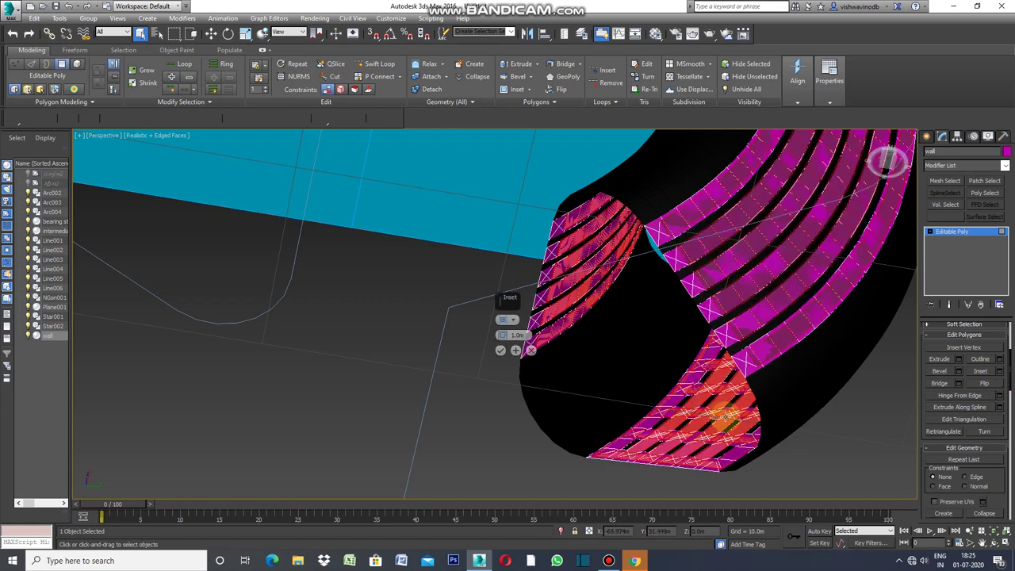
left_click(513, 321)
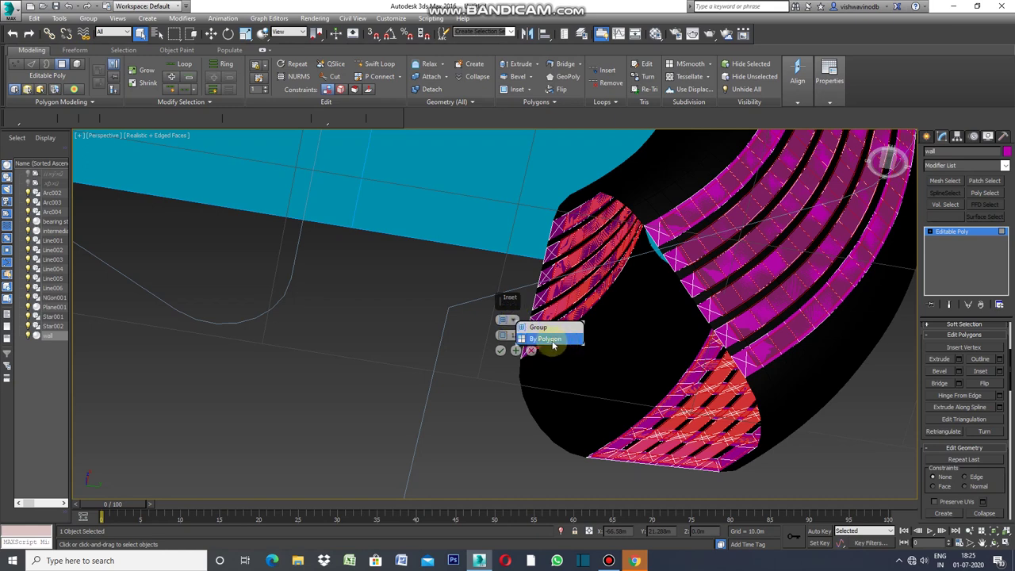
left_click(552, 341)
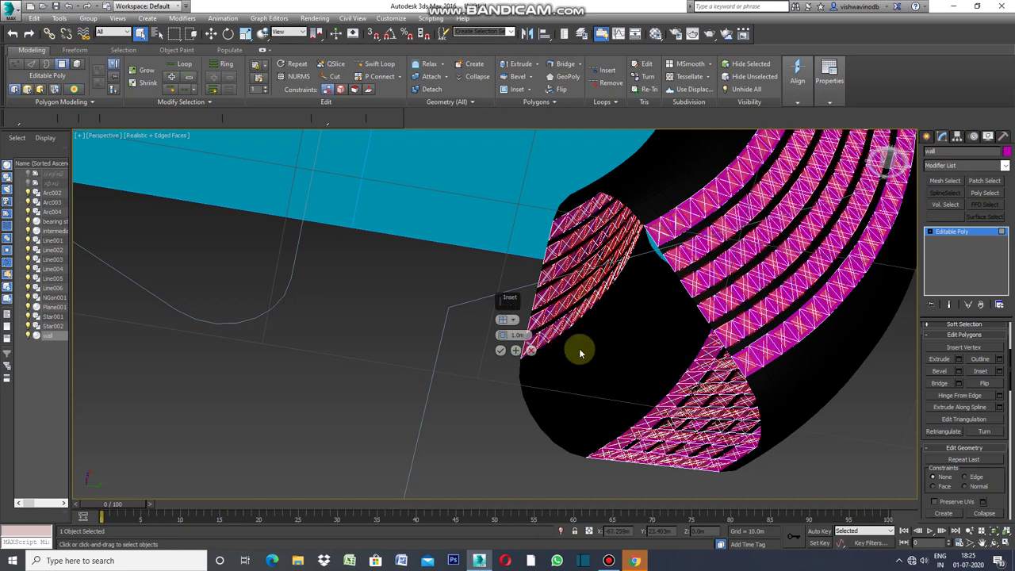
scroll(792, 363, "up", 3)
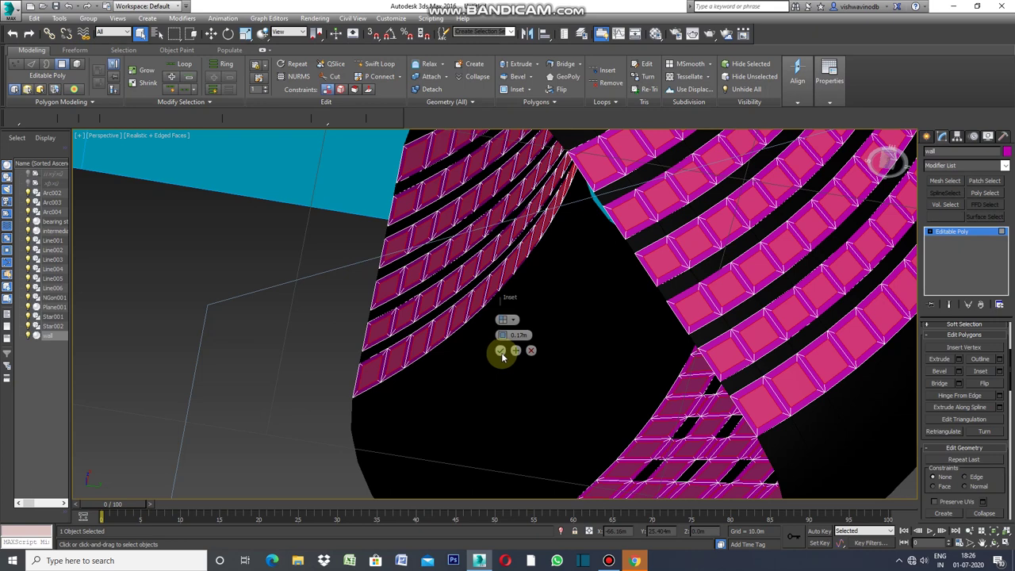
left_click(501, 351)
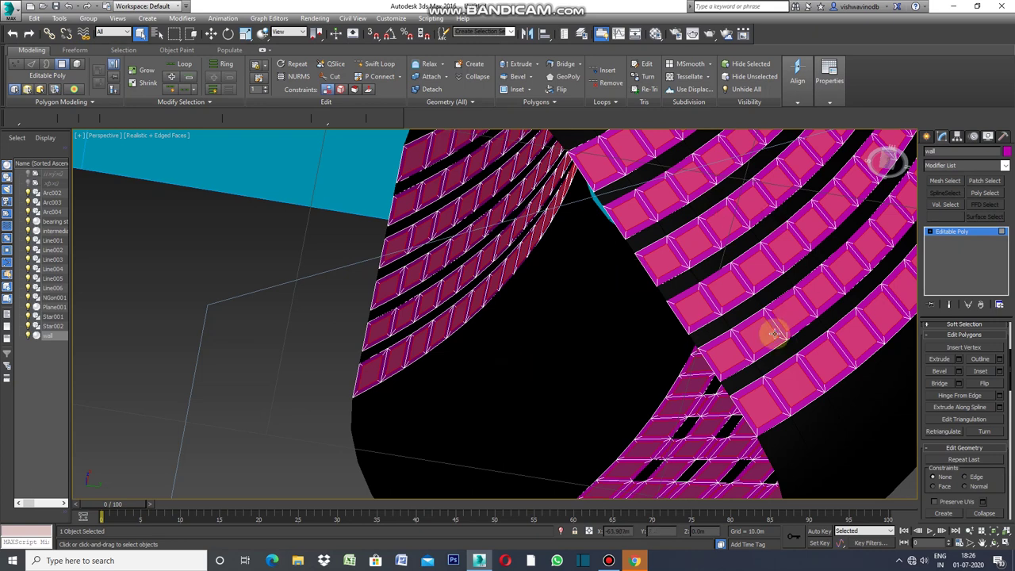
left_click_drag(1011, 372, 1012, 401)
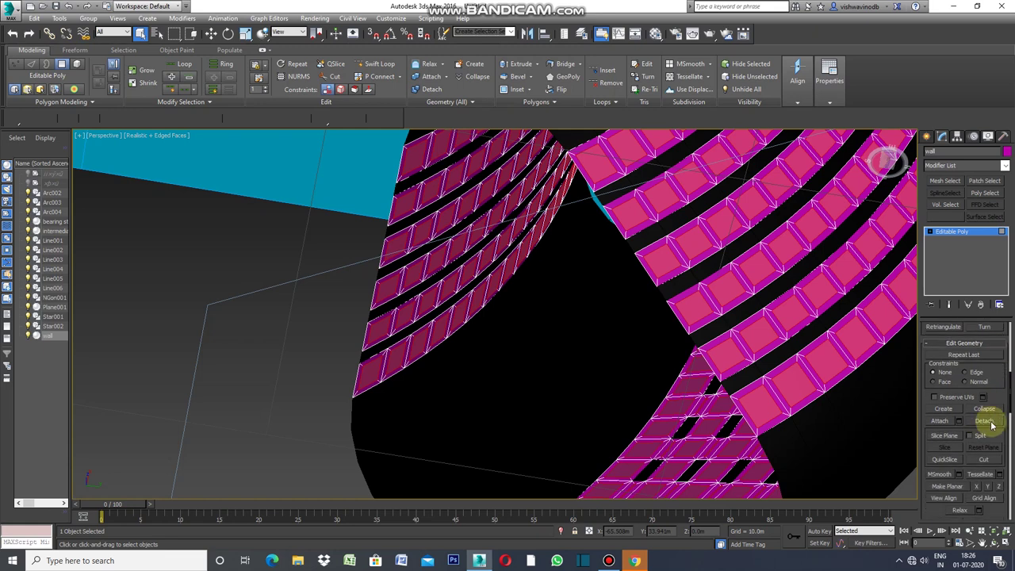
Step: Detach the inset faces as object frame and colour the wall object white
left_click(984, 420)
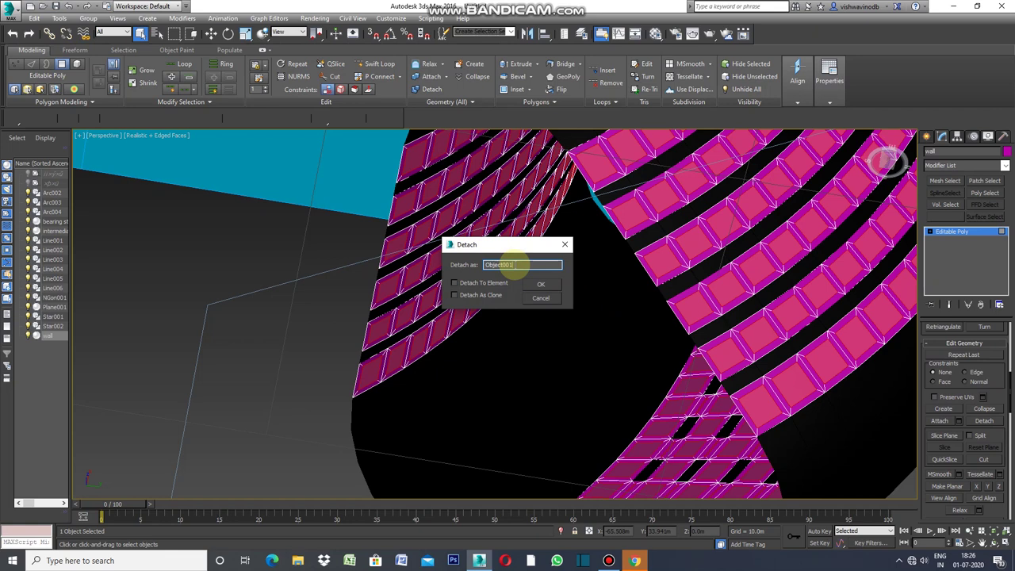
type("frame")
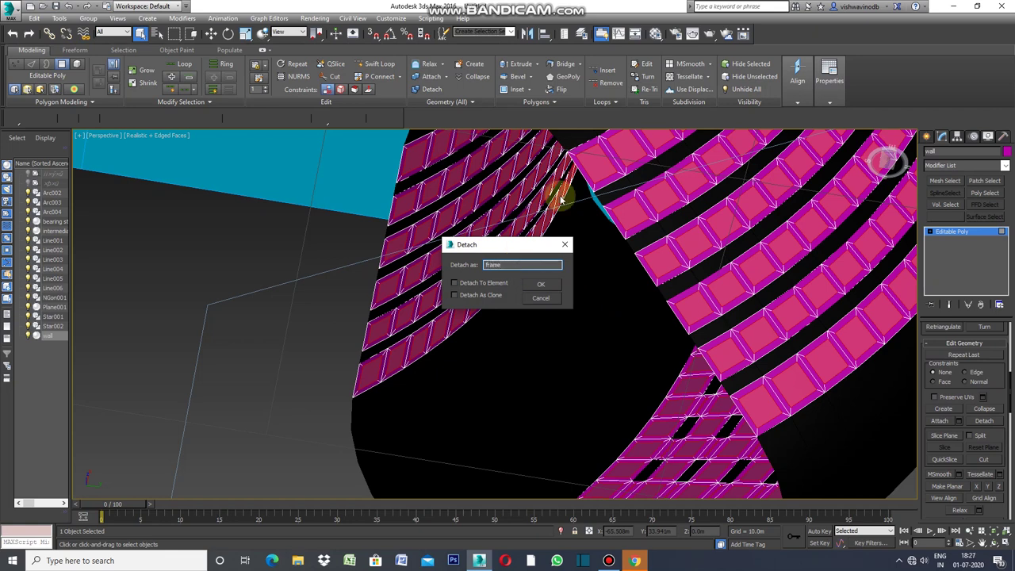
left_click(540, 287)
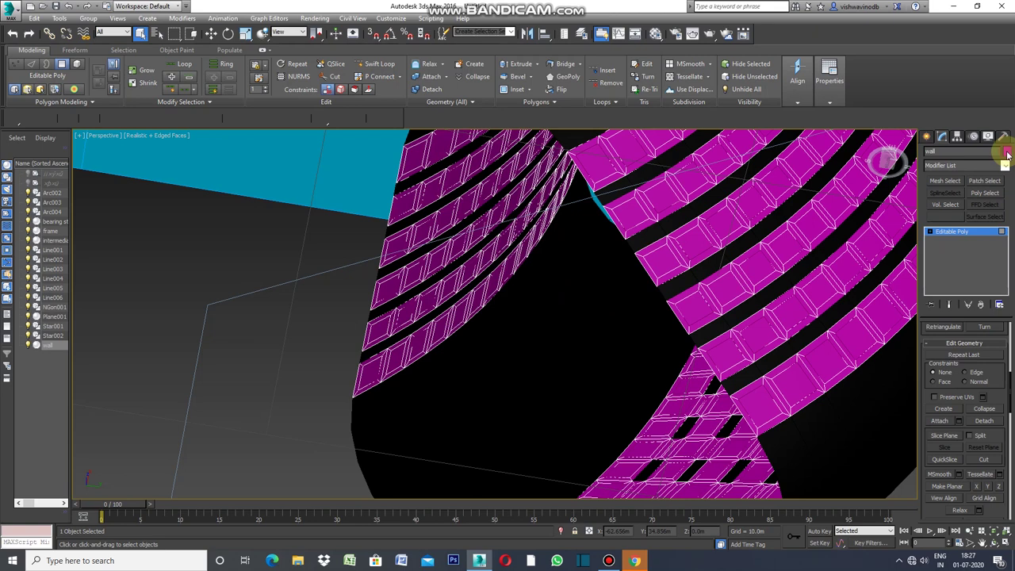
left_click(1007, 152)
left_click(727, 318)
left_click(688, 352)
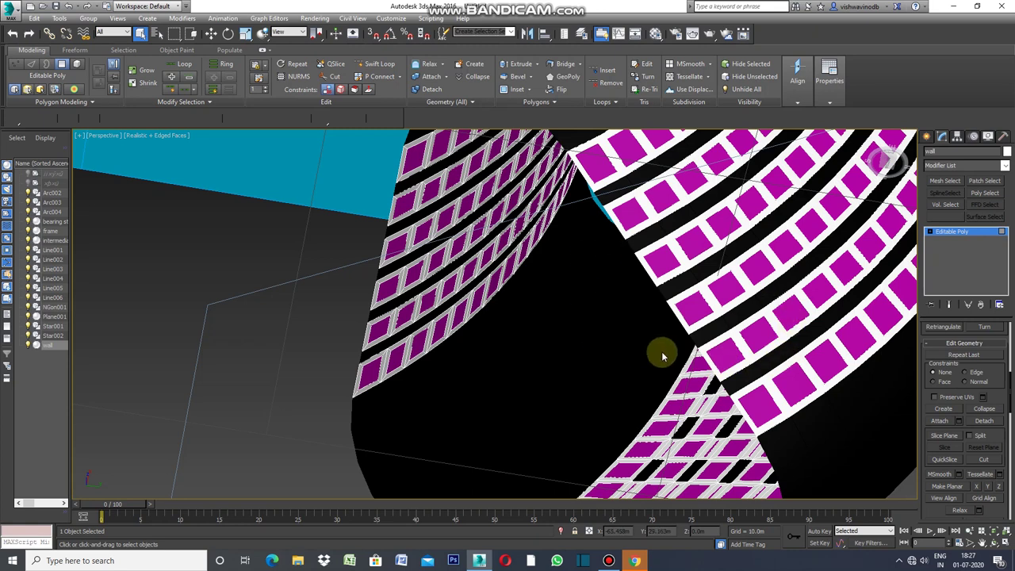
Step: Assign the 01 - Default raytrace material to frame, deselect it, and minimize the Material Editor
left_click(572, 239)
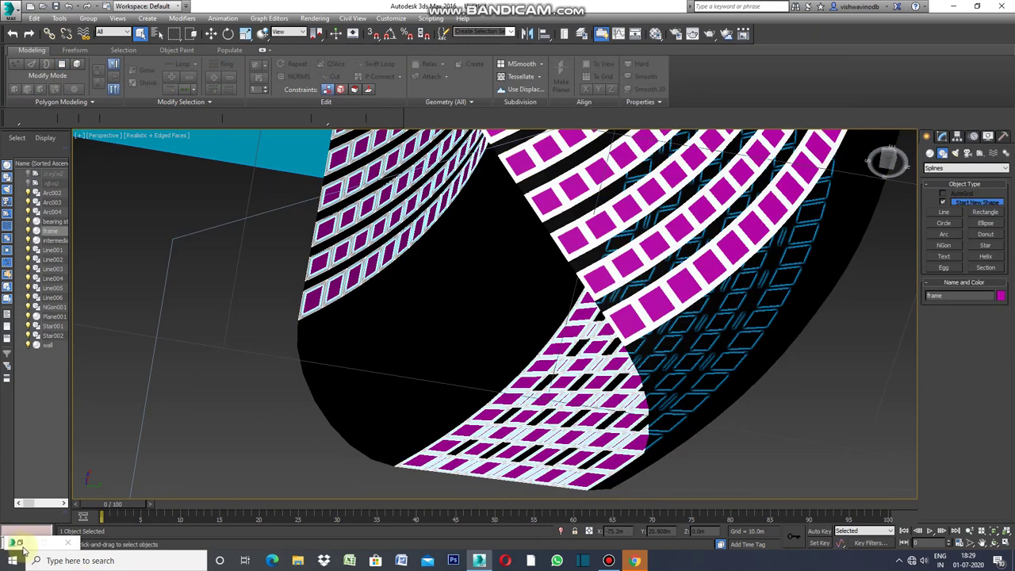
left_click(23, 543)
key("m")
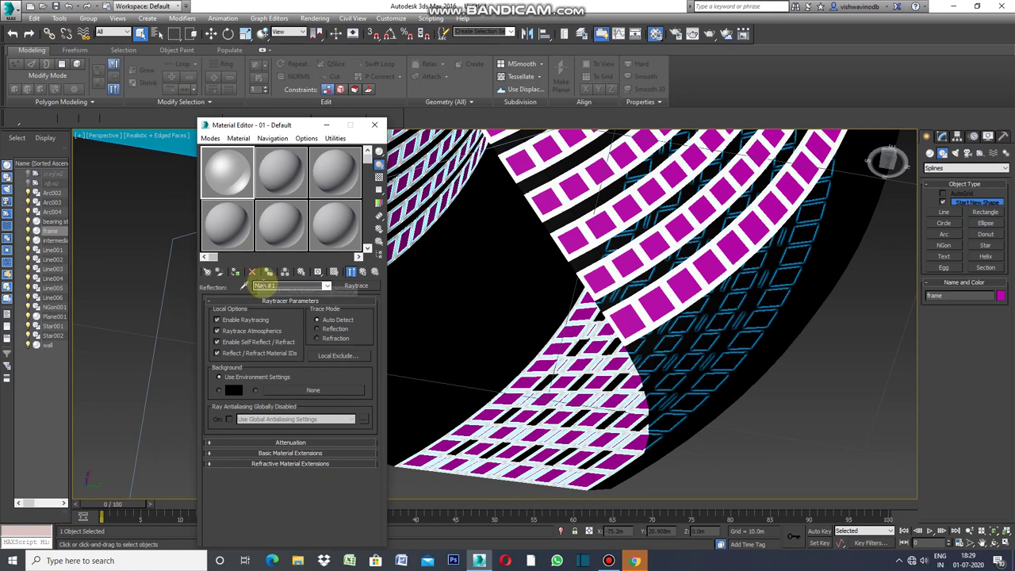
left_click(235, 272)
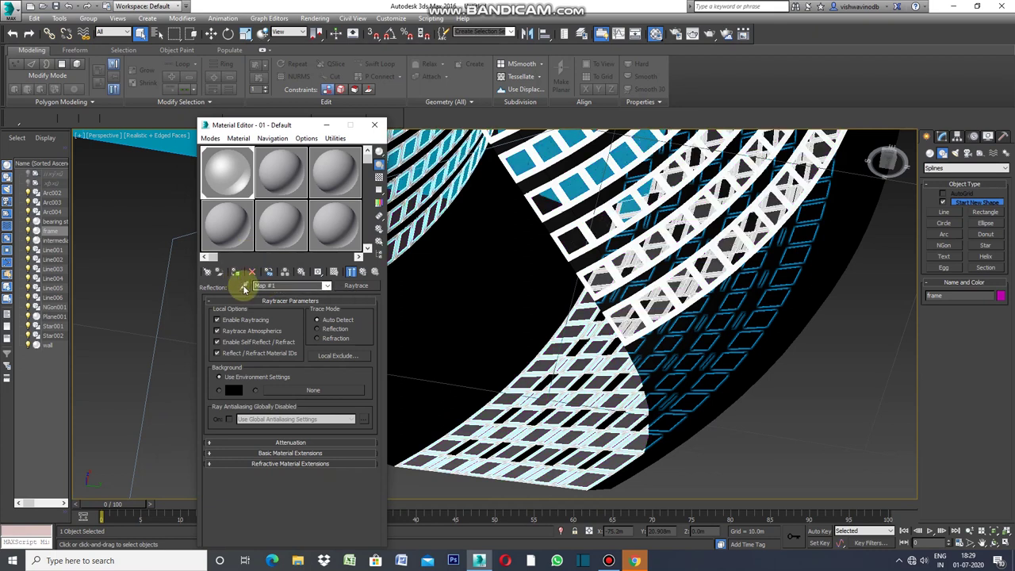
left_click(804, 452)
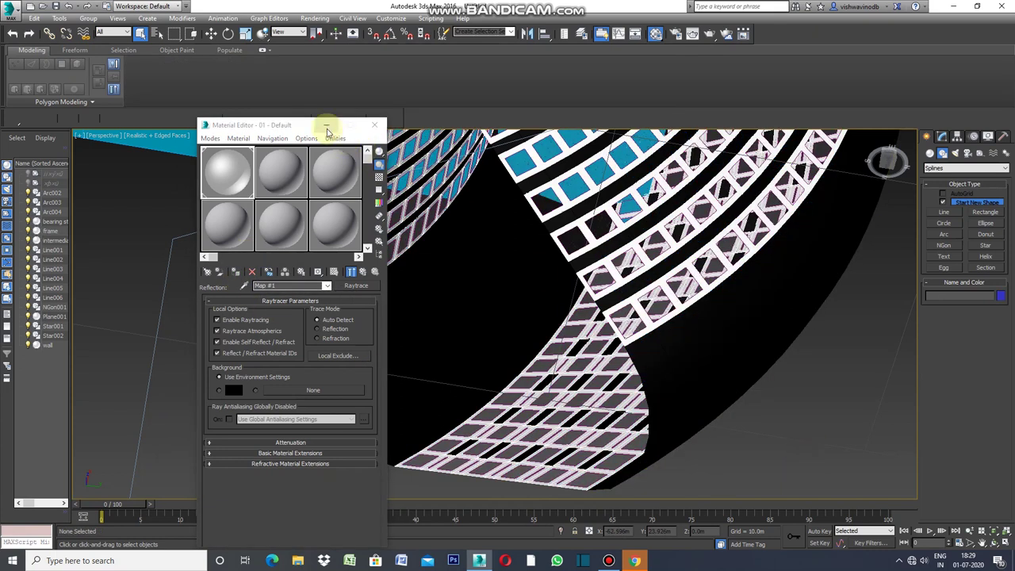
left_click(326, 124)
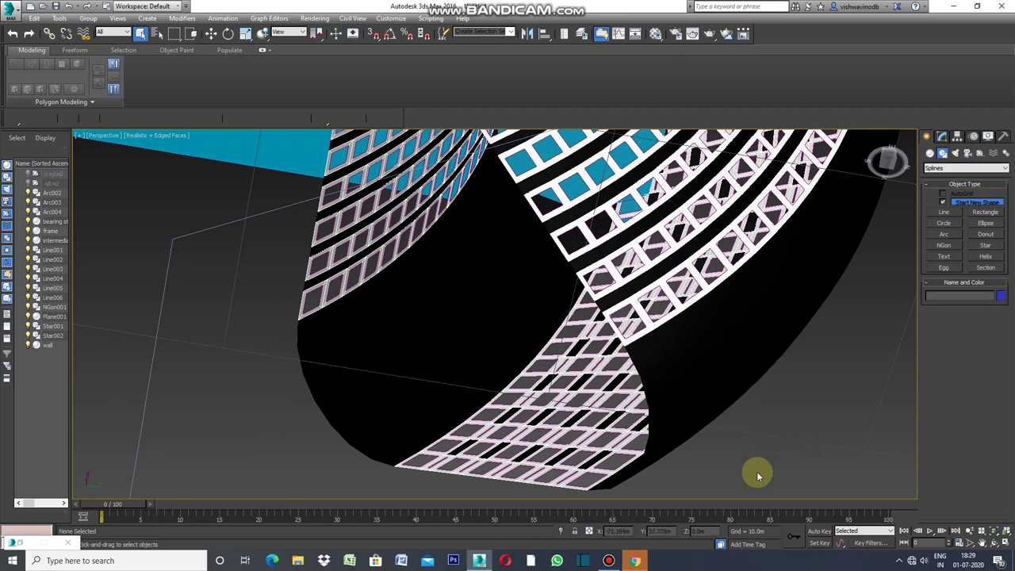
Step: Select the black bearing structure and add a Shell modifier to it
left_click(825, 333)
left_click(943, 138)
left_click(1004, 165)
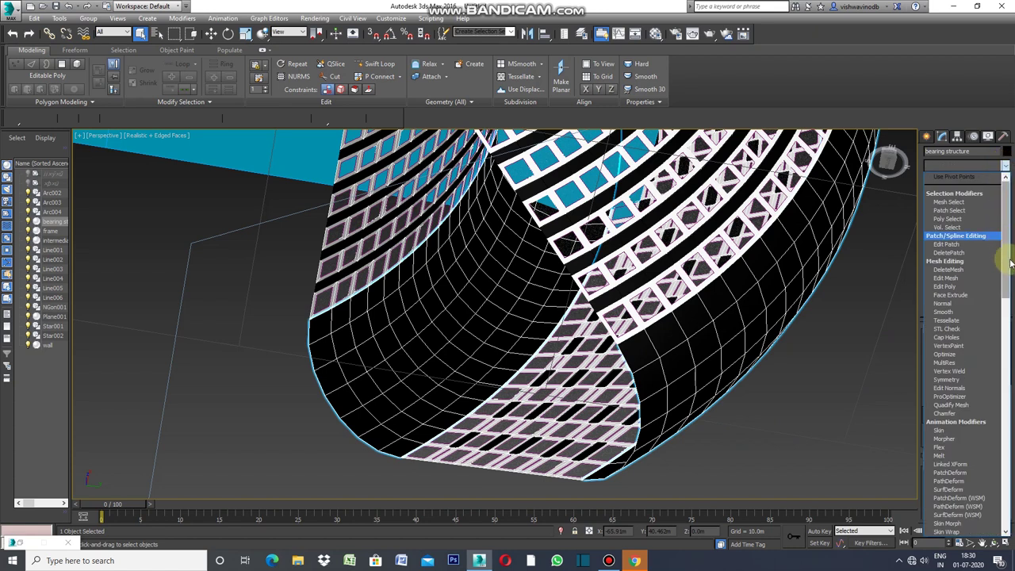
left_click_drag(1009, 264, 1005, 420)
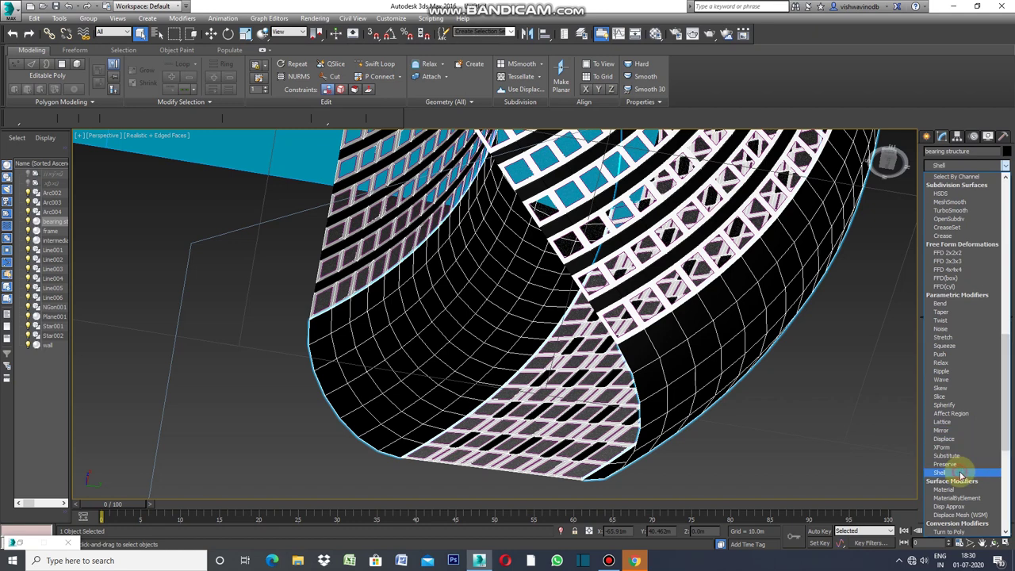
left_click(959, 473)
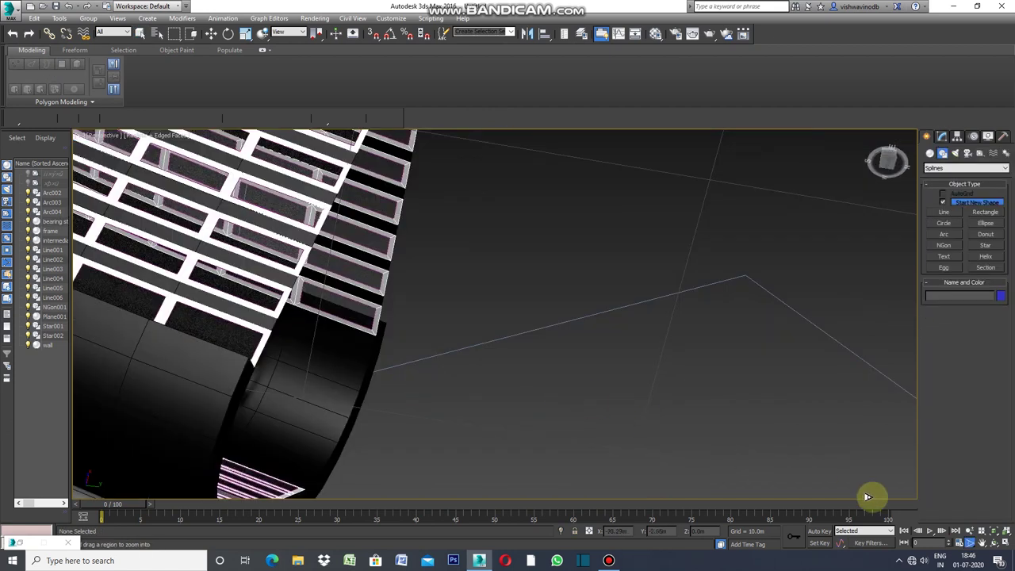
Step: Select intermediatewall and add a Shell modifier to it
left_click(139, 33)
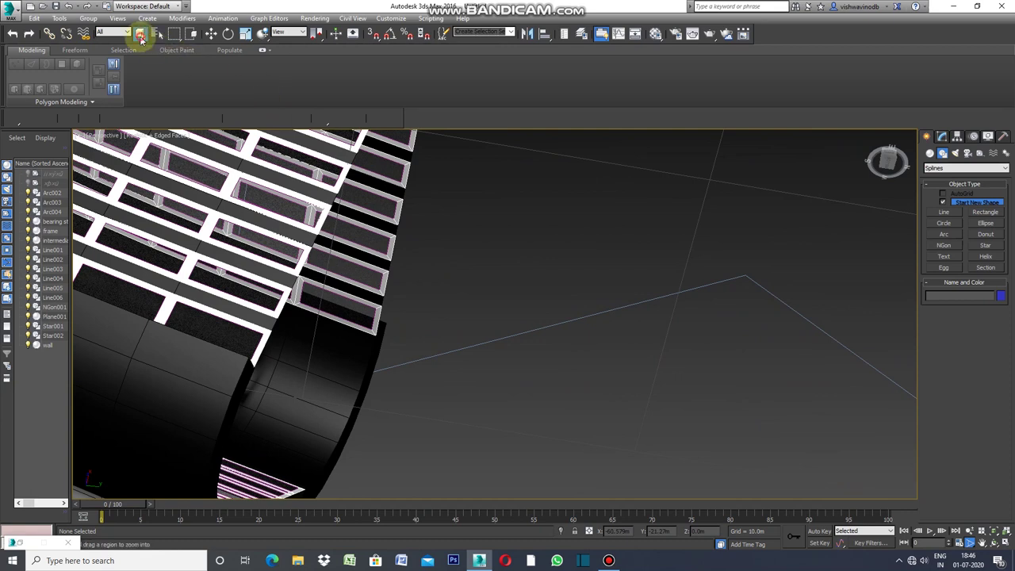
left_click(312, 236)
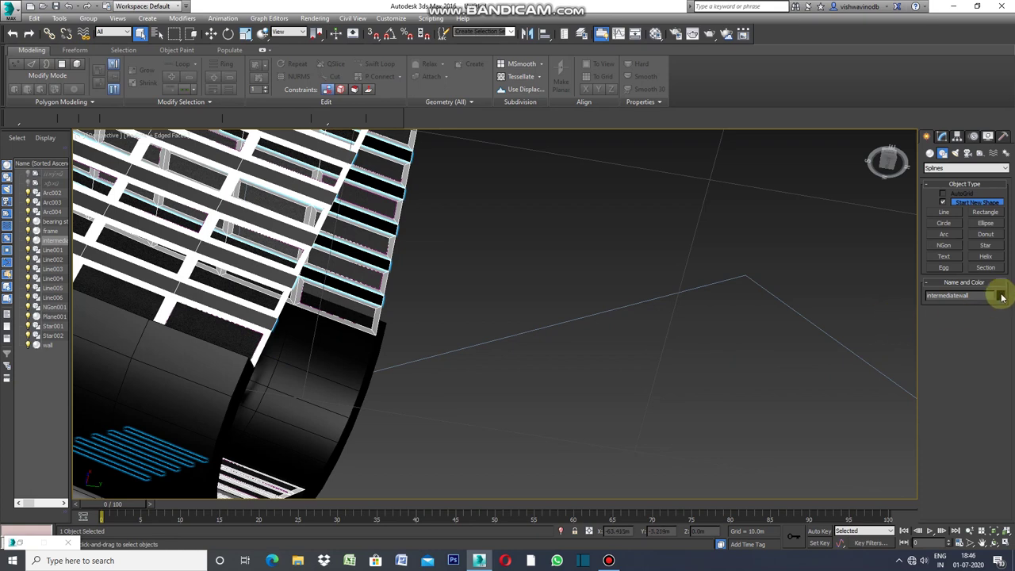
left_click(943, 136)
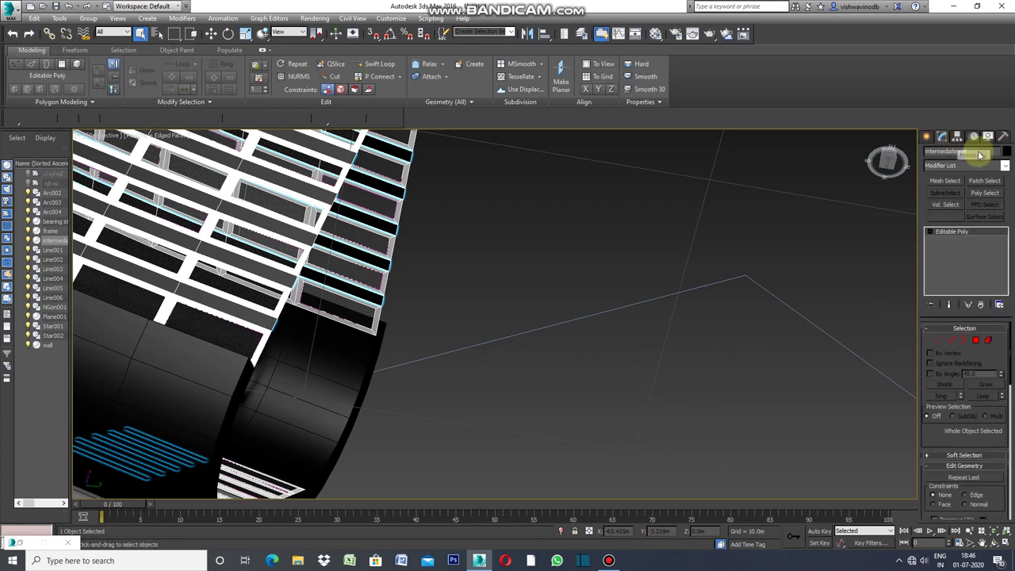
left_click(1004, 166)
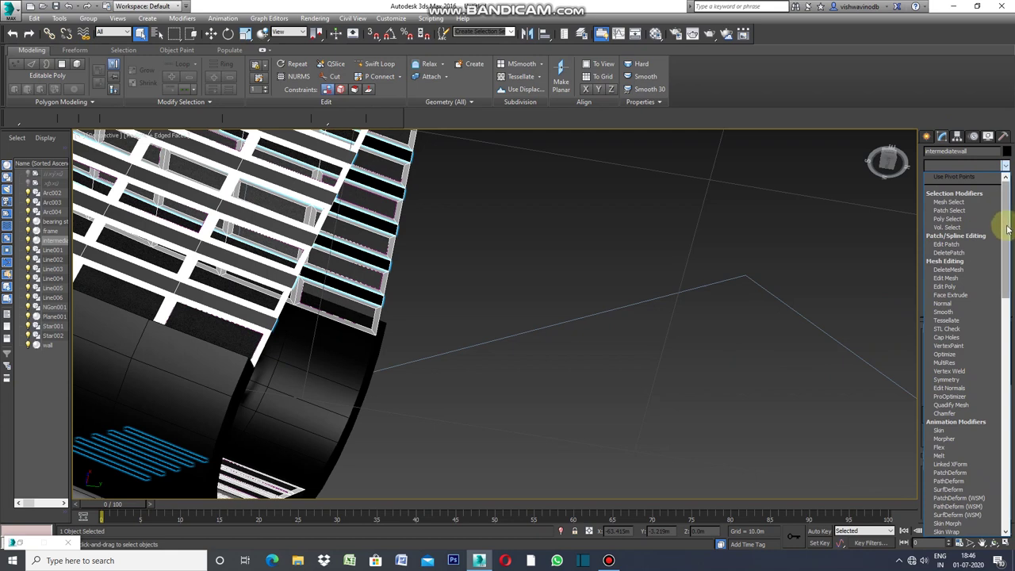
left_click_drag(1000, 204, 1007, 467)
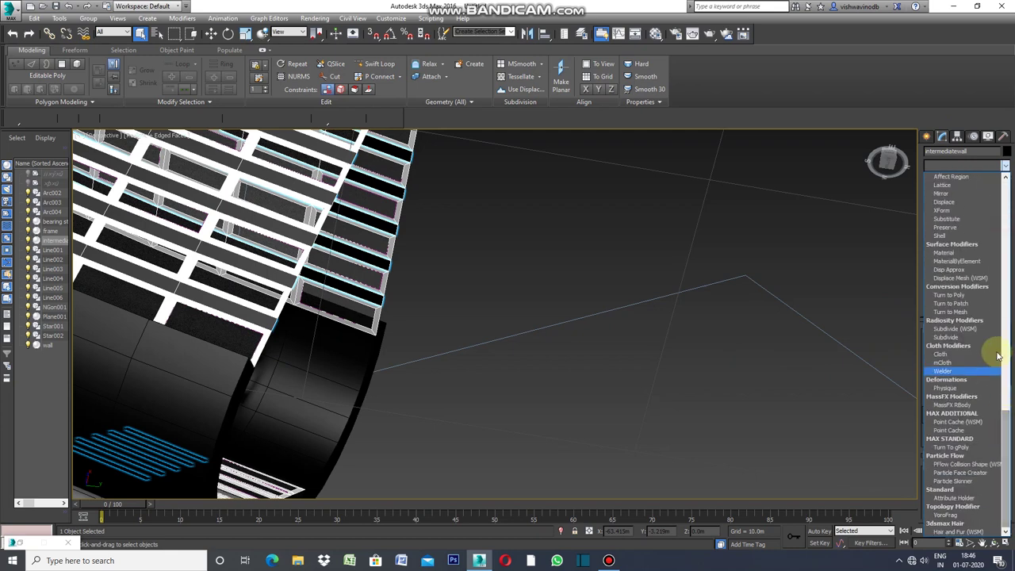
left_click(963, 236)
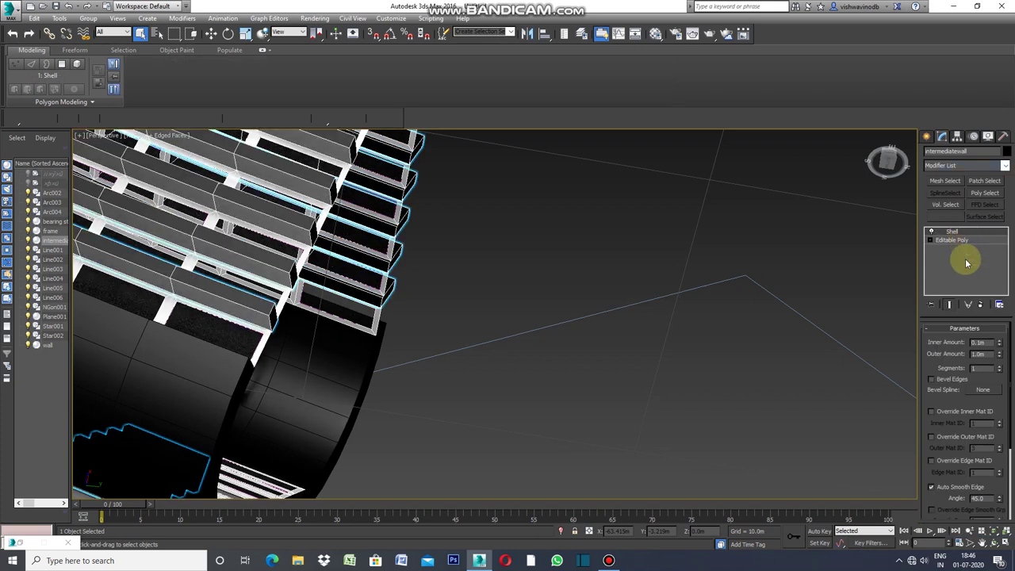
Step: Set the intermediatewall shell's Outer Amount to 0.3m
left_click(988, 355)
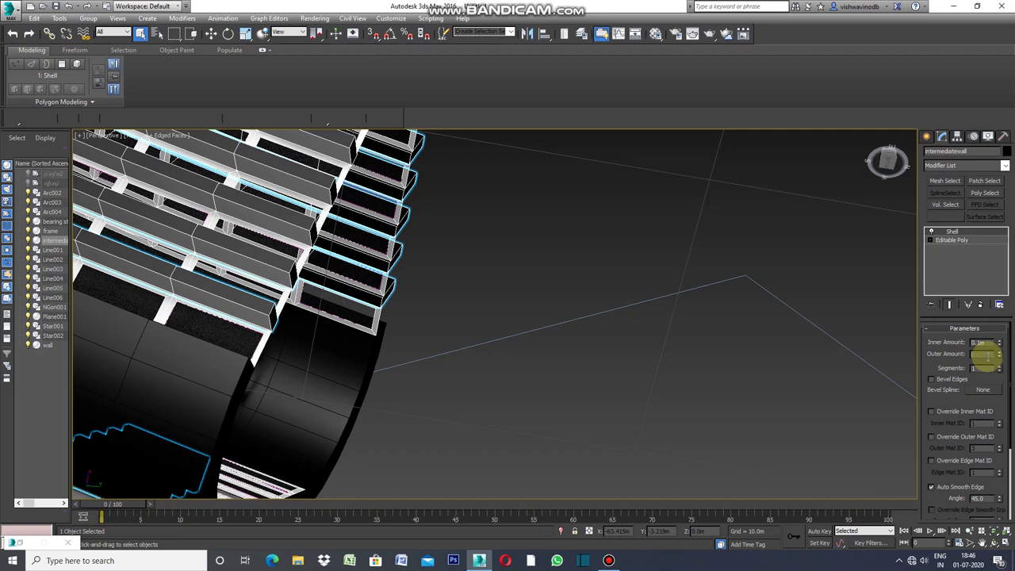
key("BackSpace")
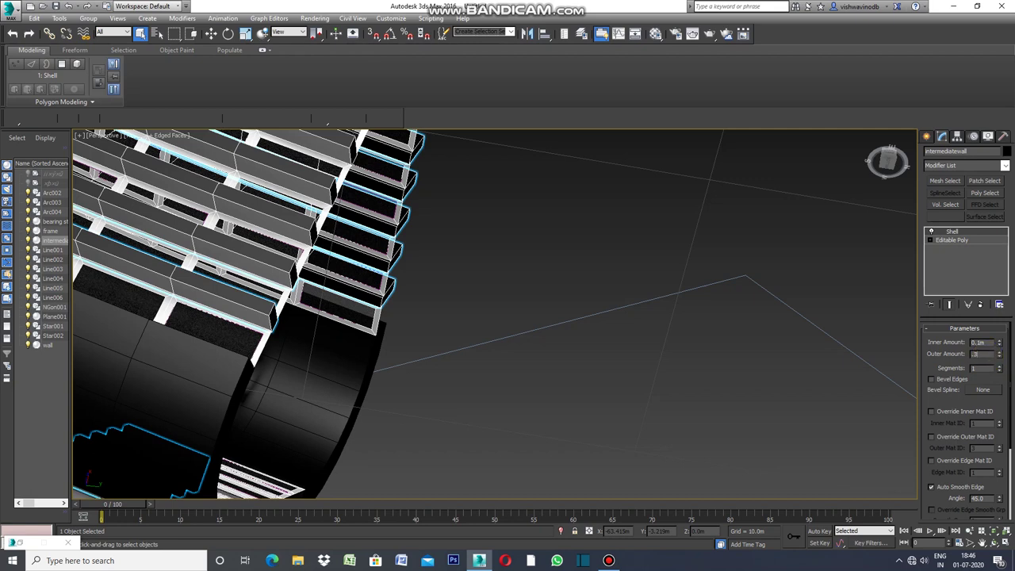
key("Return")
left_click(48, 345)
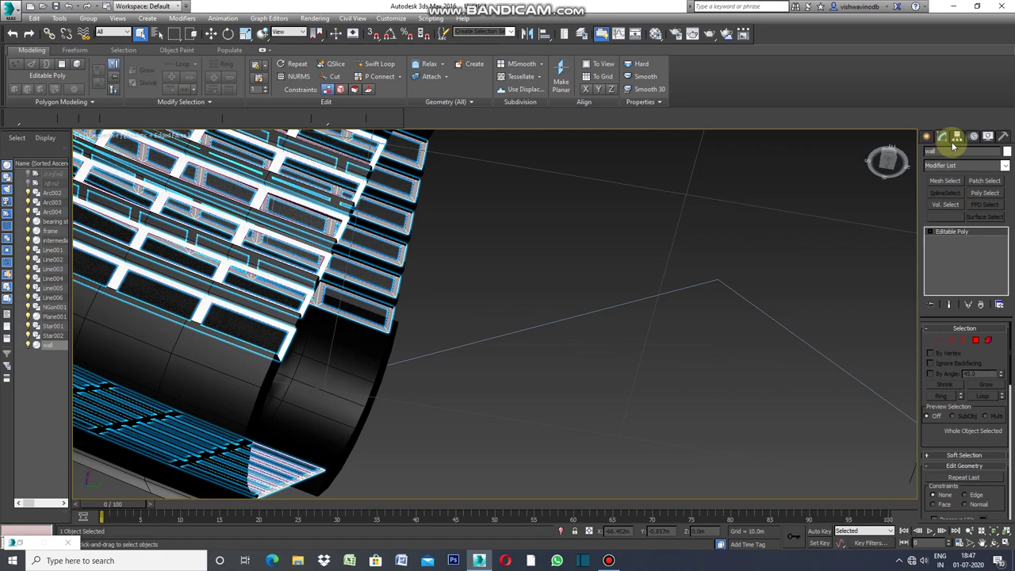
Step: Add a Shell to the wall object with 0.1m inner and 0.17m outer amounts
left_click(1004, 166)
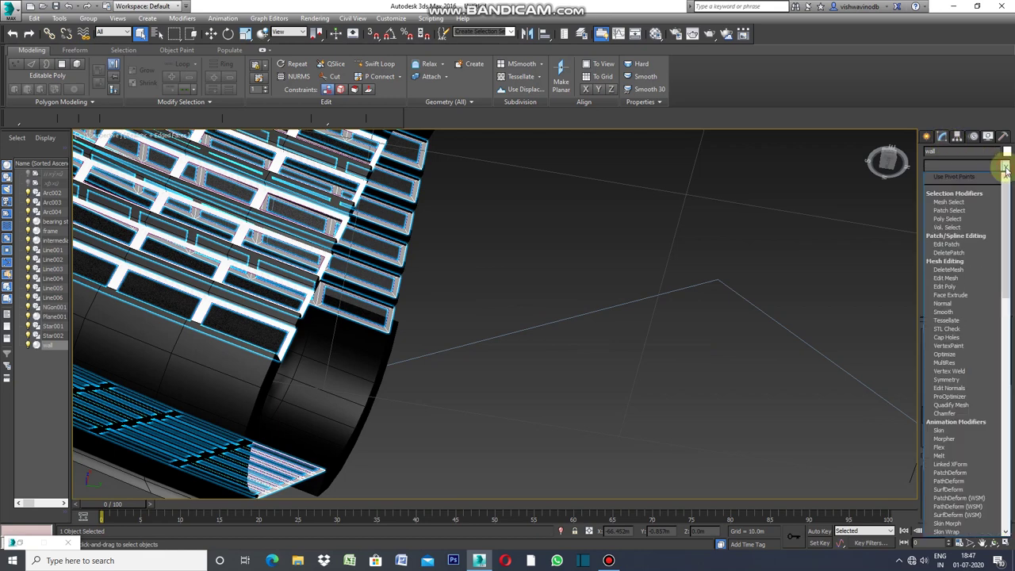
left_click_drag(1009, 220, 1009, 384)
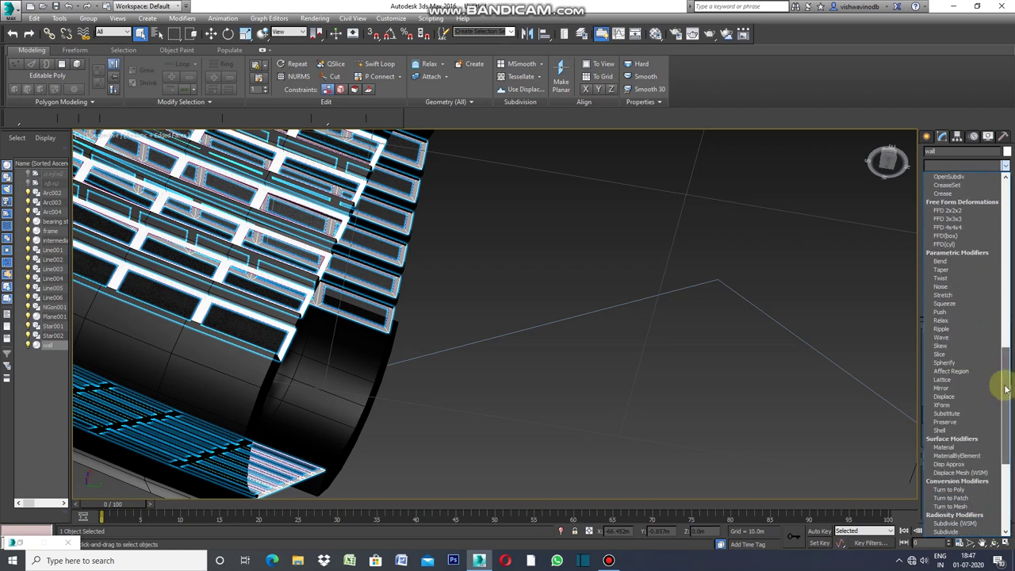
left_click(957, 432)
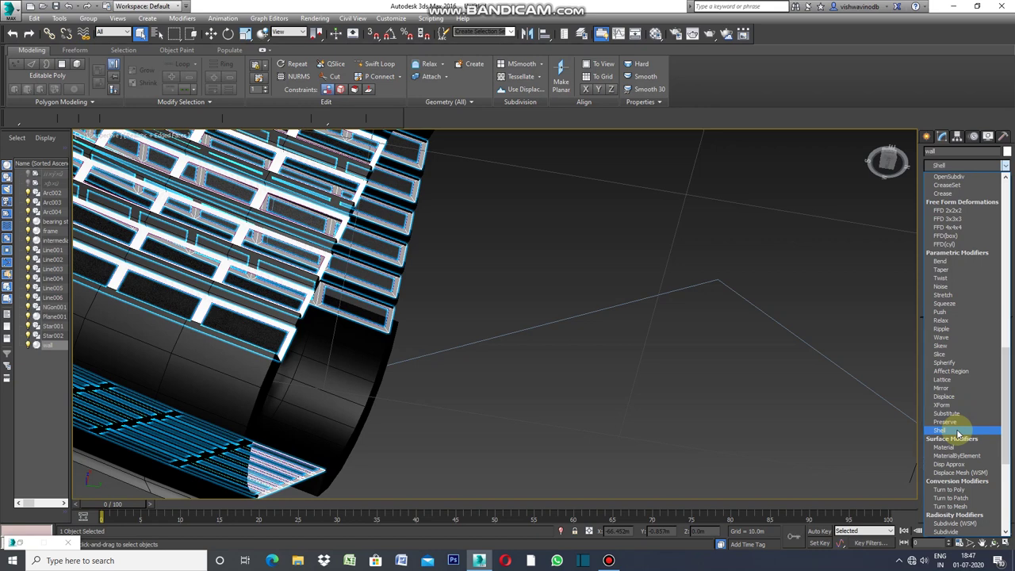
left_click(957, 433)
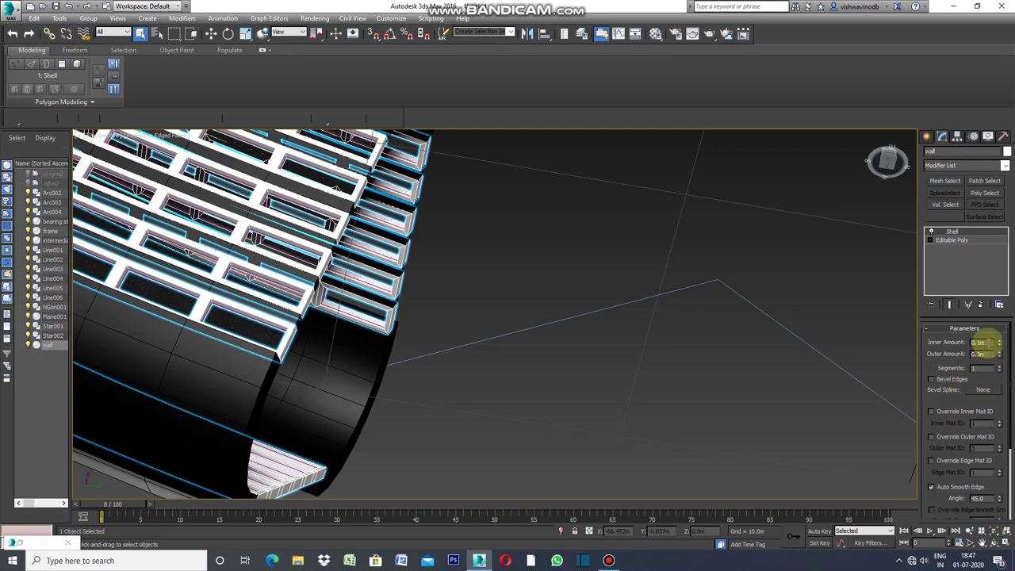
left_click(983, 354)
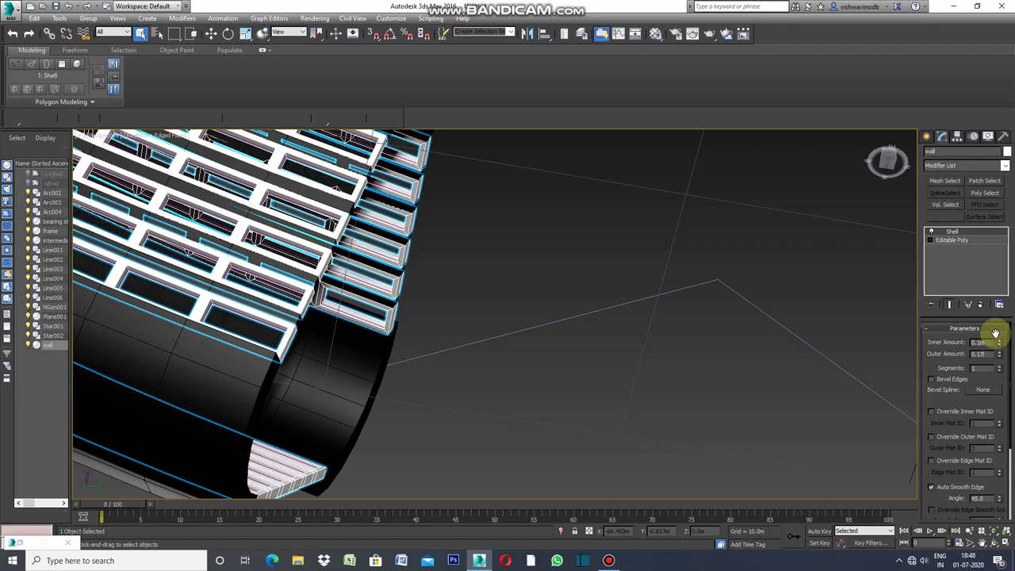
double_click(982, 342)
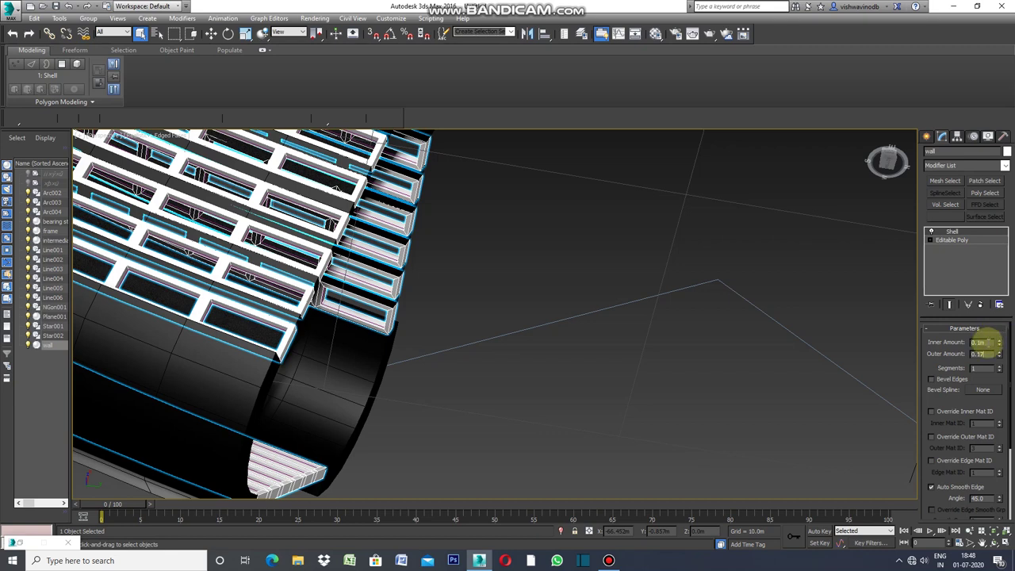
key("Return")
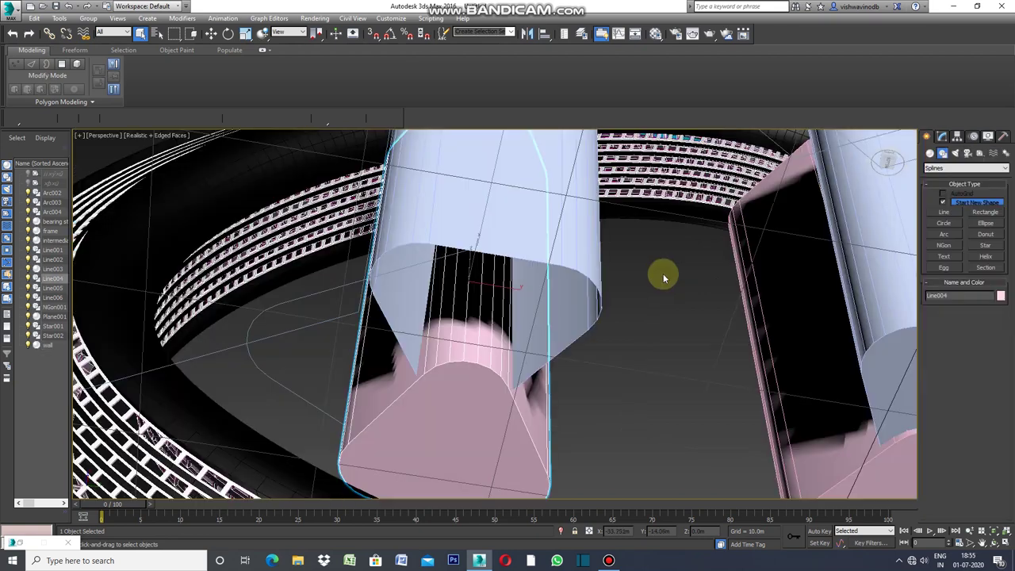
right_click(664, 274)
mouse_move(680, 375)
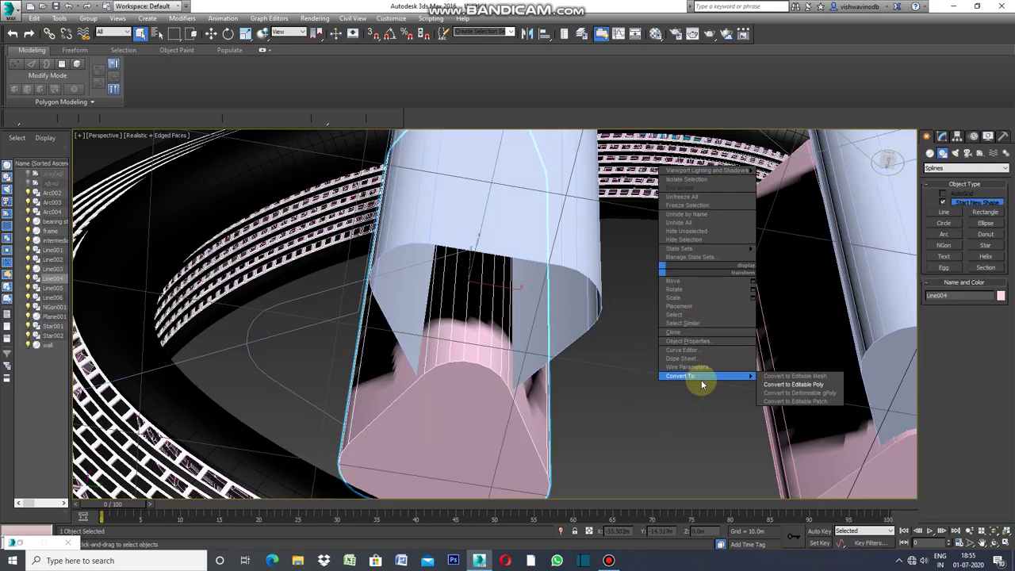
Step: Convert column Line004 to Editable Poly and delete its front end-cap polygon
left_click(772, 384)
left_click(650, 399)
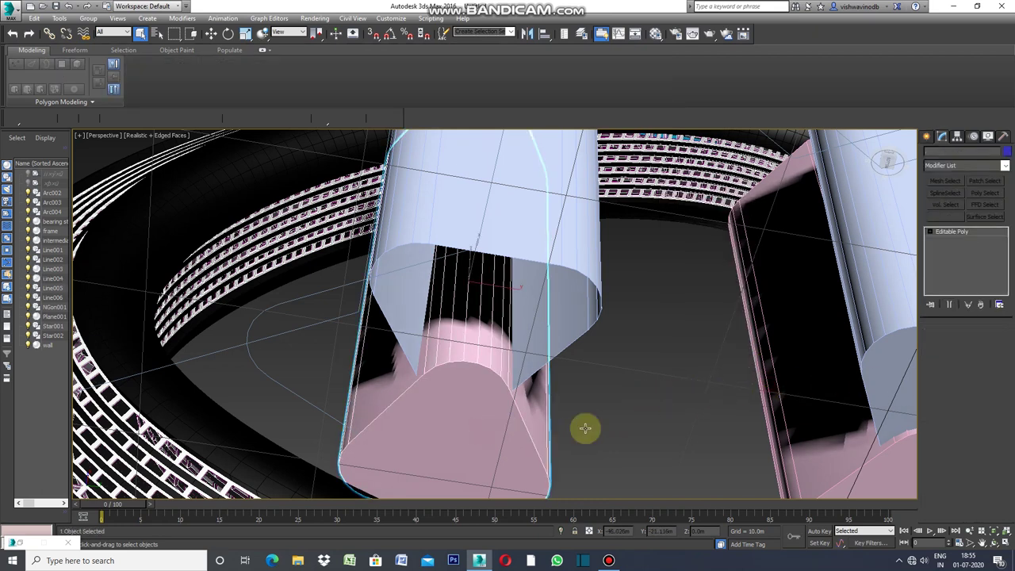
left_click(508, 428)
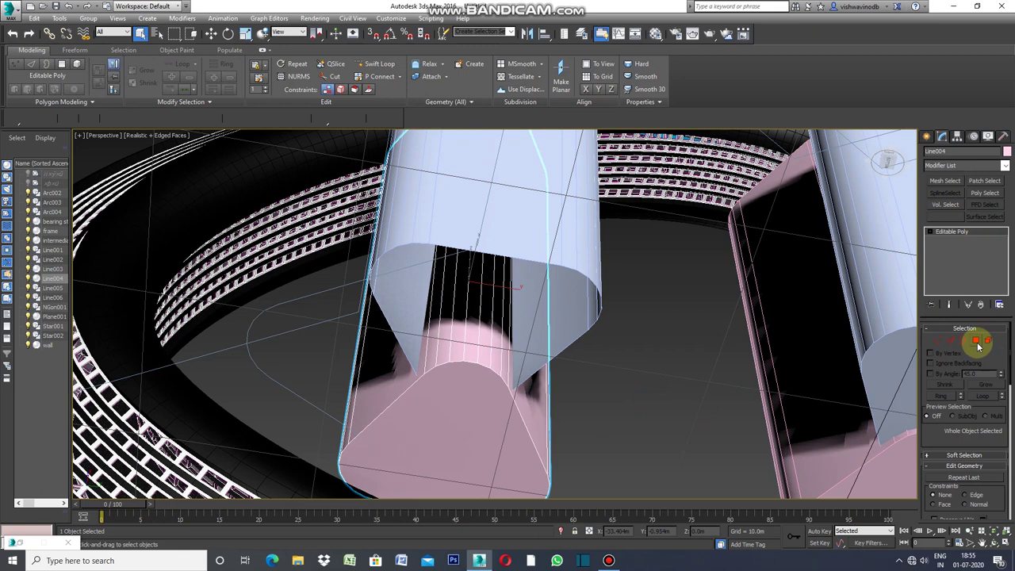
left_click(977, 342)
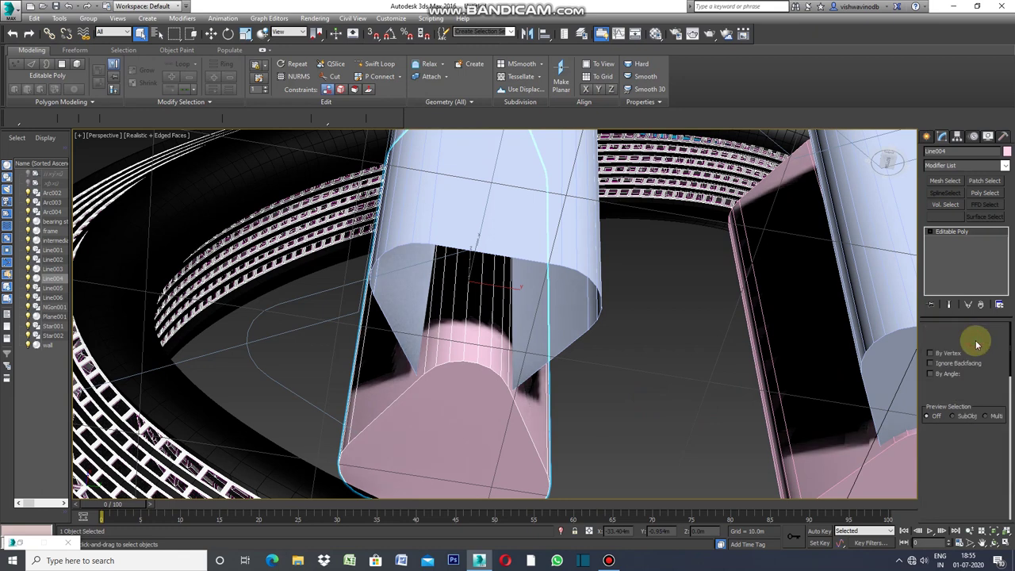
left_click(609, 416)
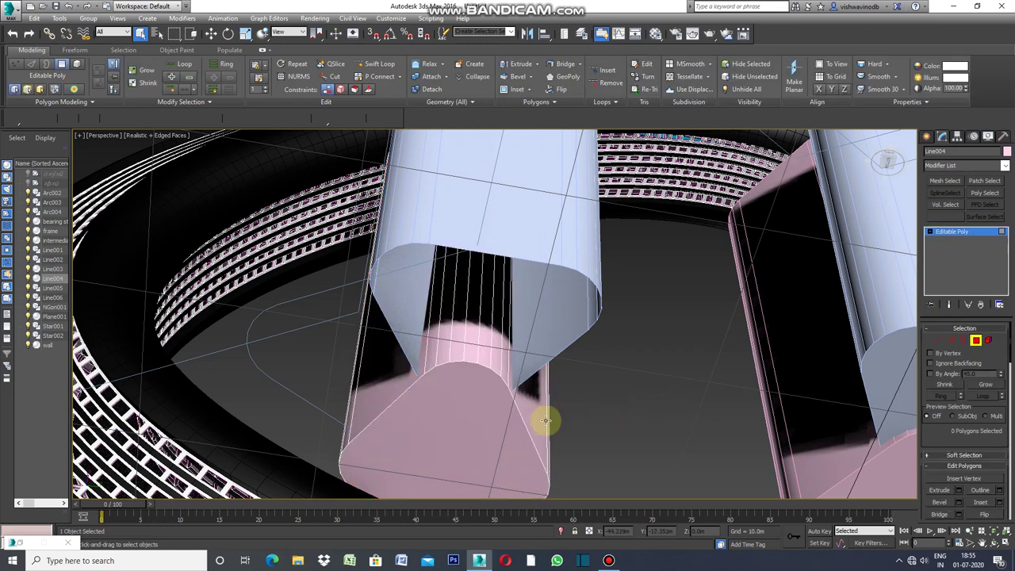
left_click(493, 419)
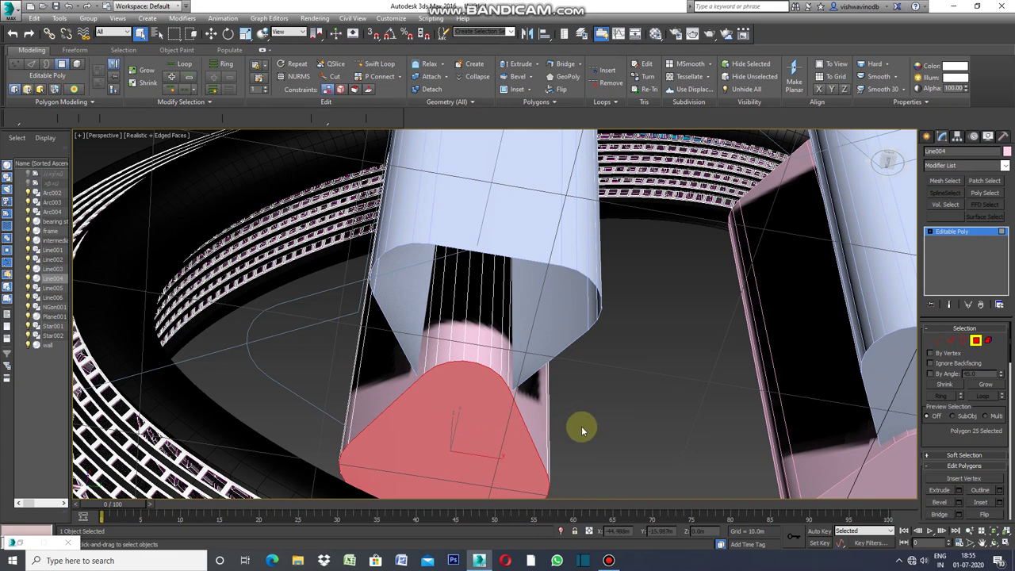
key("Delete")
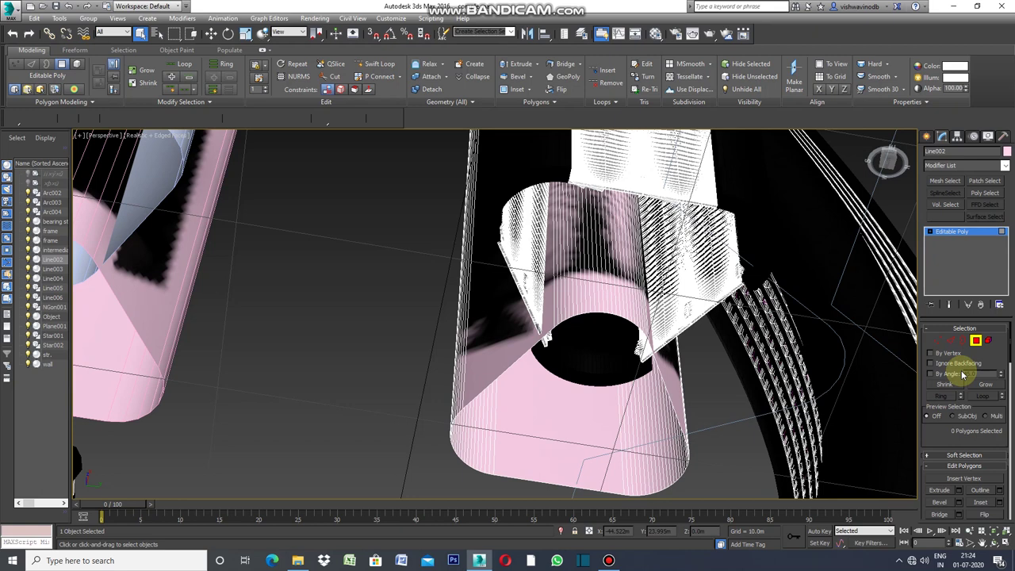
Step: Select three side faces of Line002 from two edges and start detaching them as middlewall
left_click(951, 343)
left_click(951, 344)
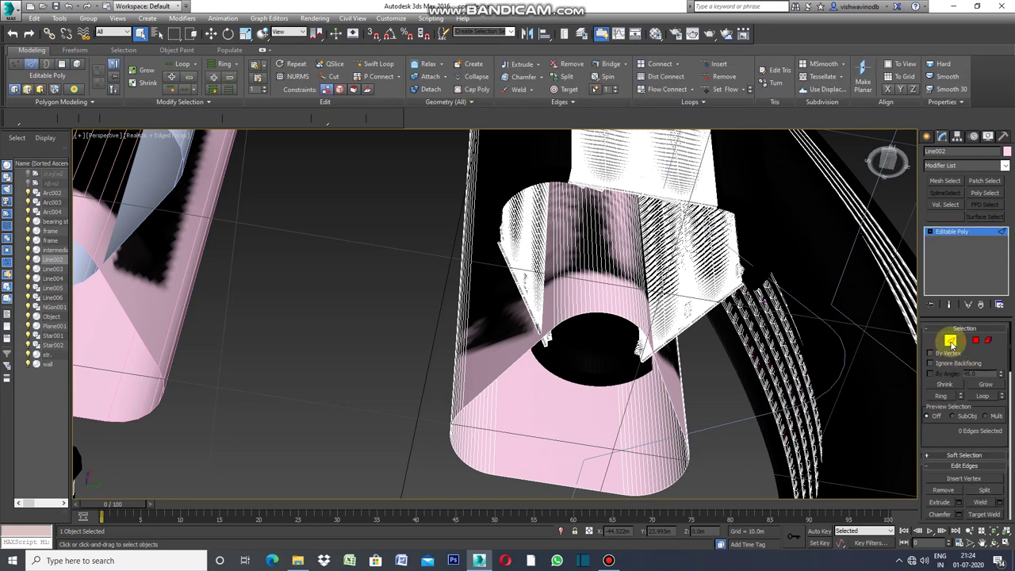
left_click(507, 366)
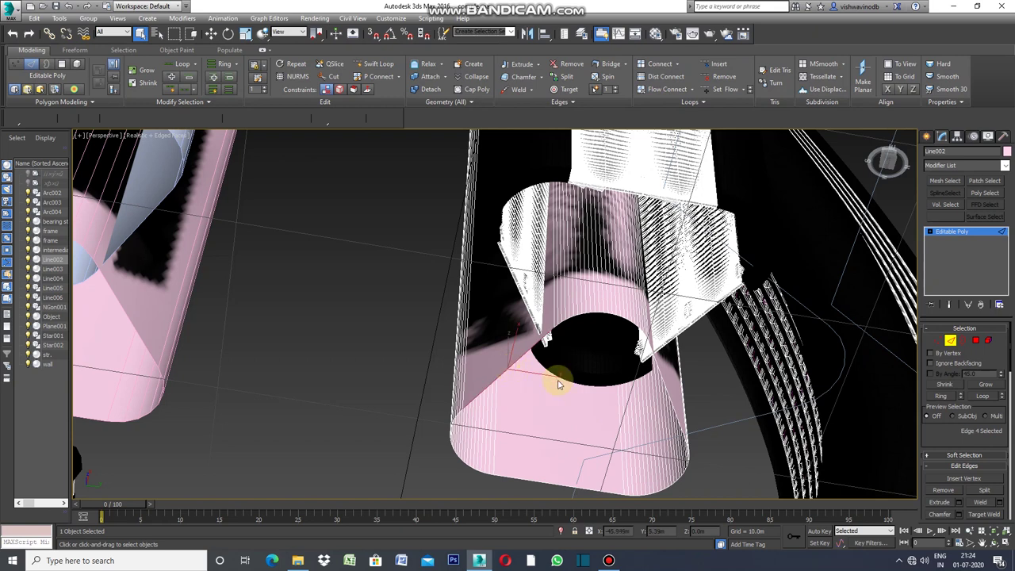
left_click(668, 400, "ctrl")
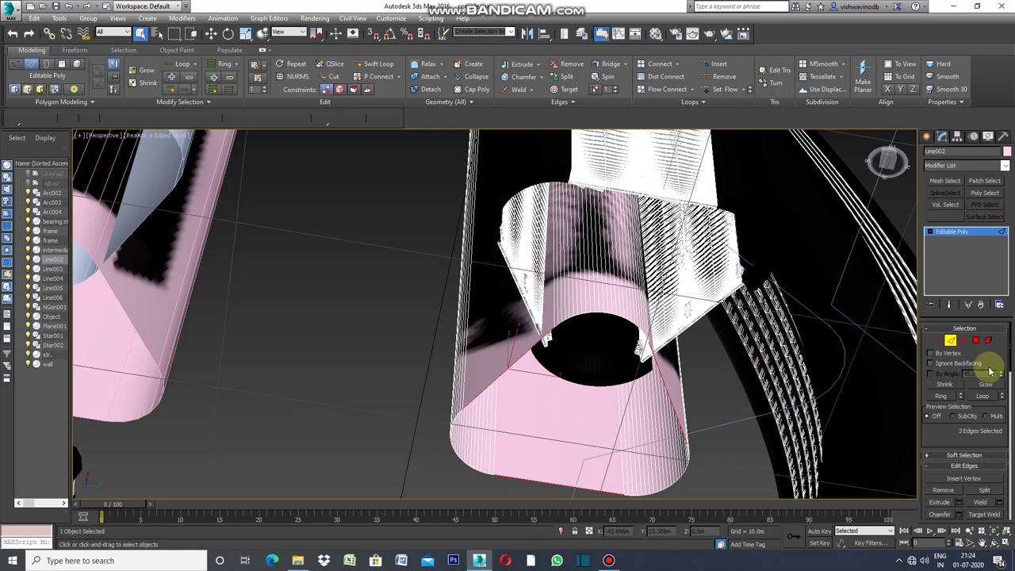
left_click(977, 340)
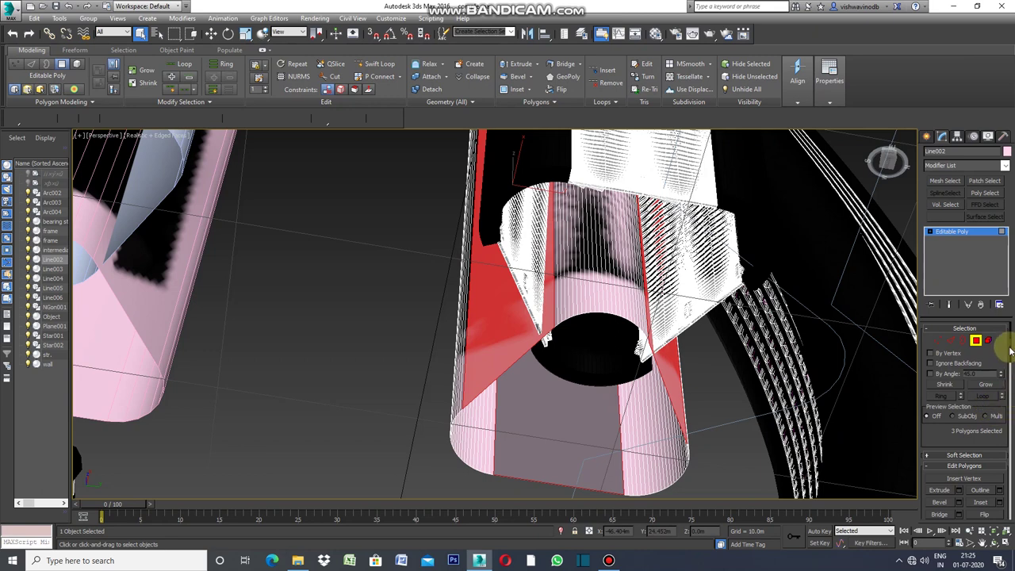
left_click_drag(1010, 353, 1006, 406)
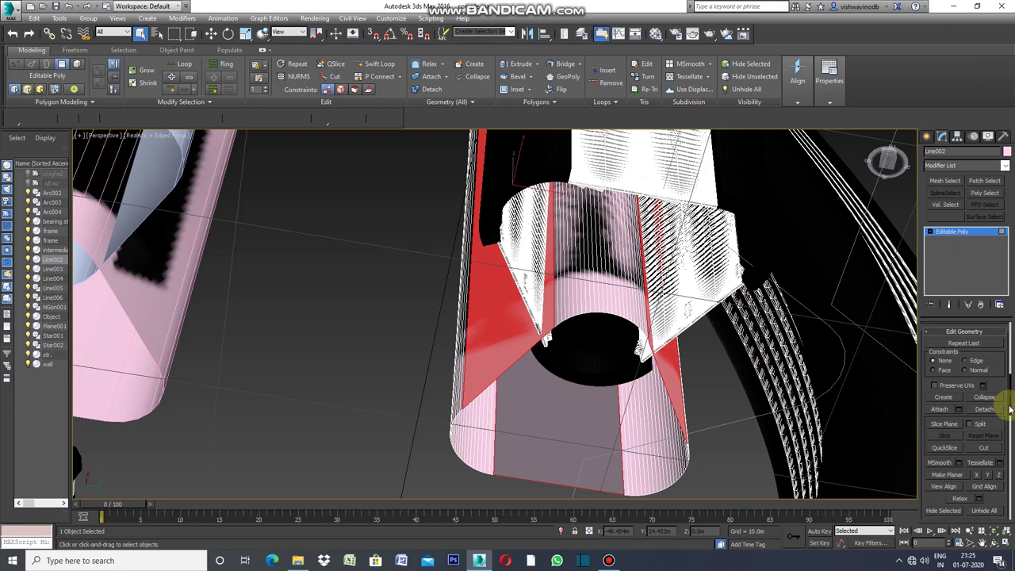
left_click(986, 408)
type("middlewall")
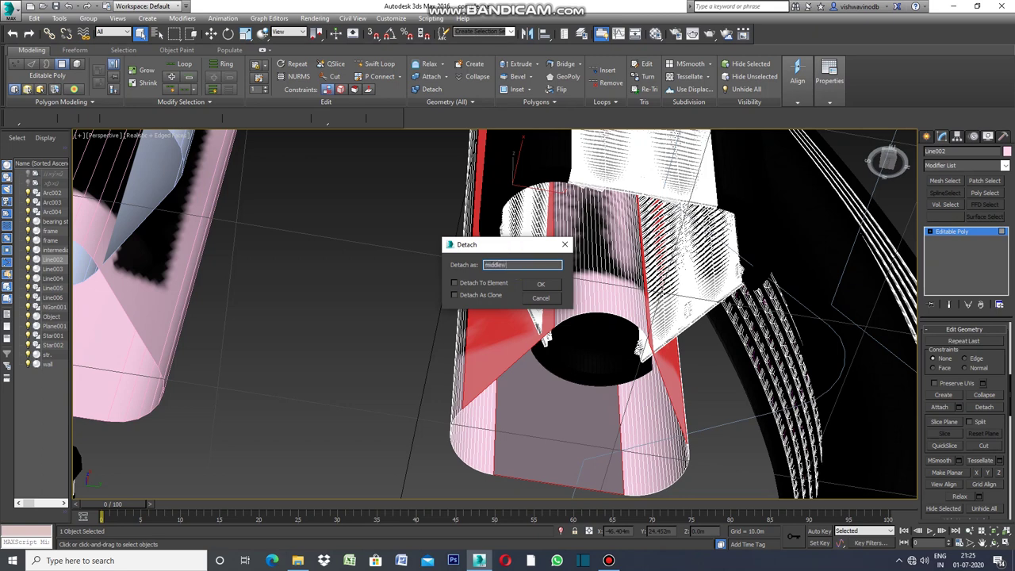
Step: Detach the three faces as middlewall and make the remaining cylinder black
left_click(545, 285)
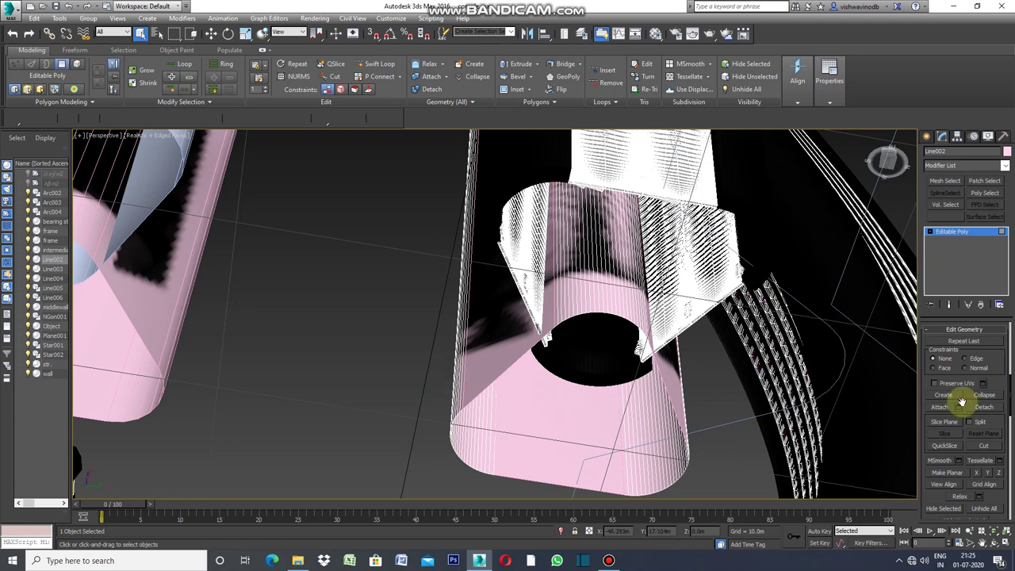
left_click(1006, 153)
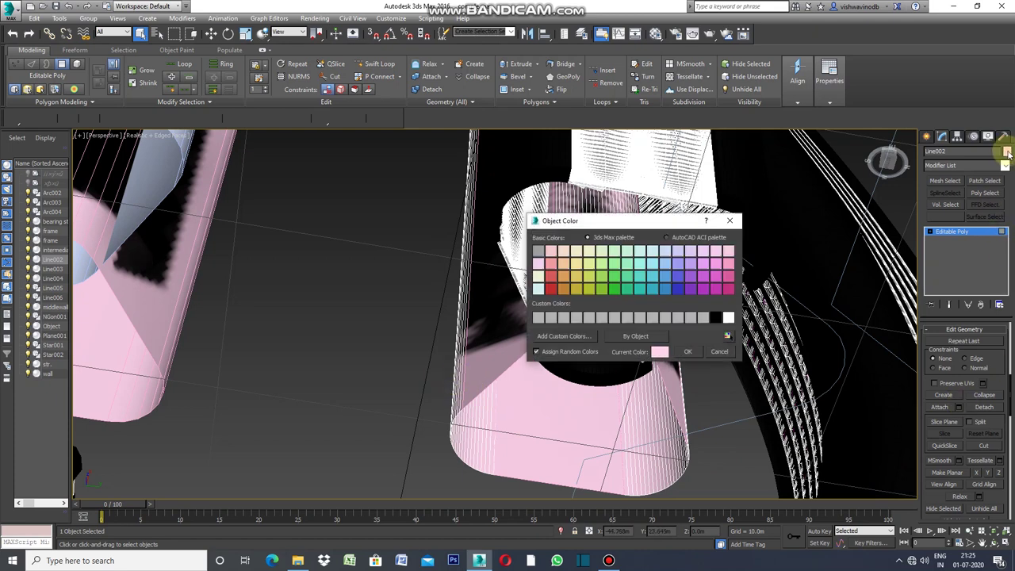
left_click(716, 318)
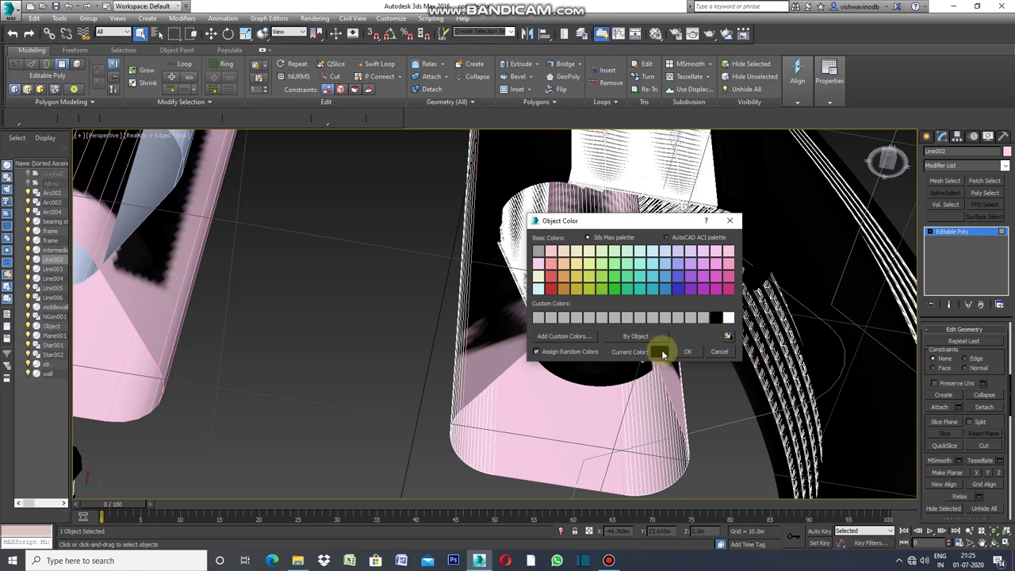
left_click(688, 351)
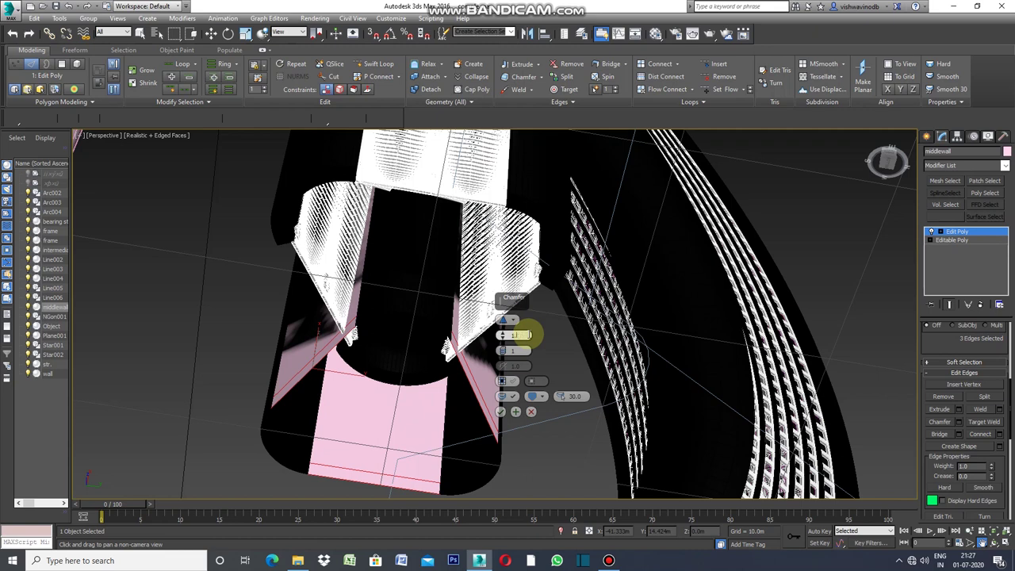
Step: Chamfer middlewall's edges with a 30 m amount and 12 segments, then select alternating polygon strips
key("Return")
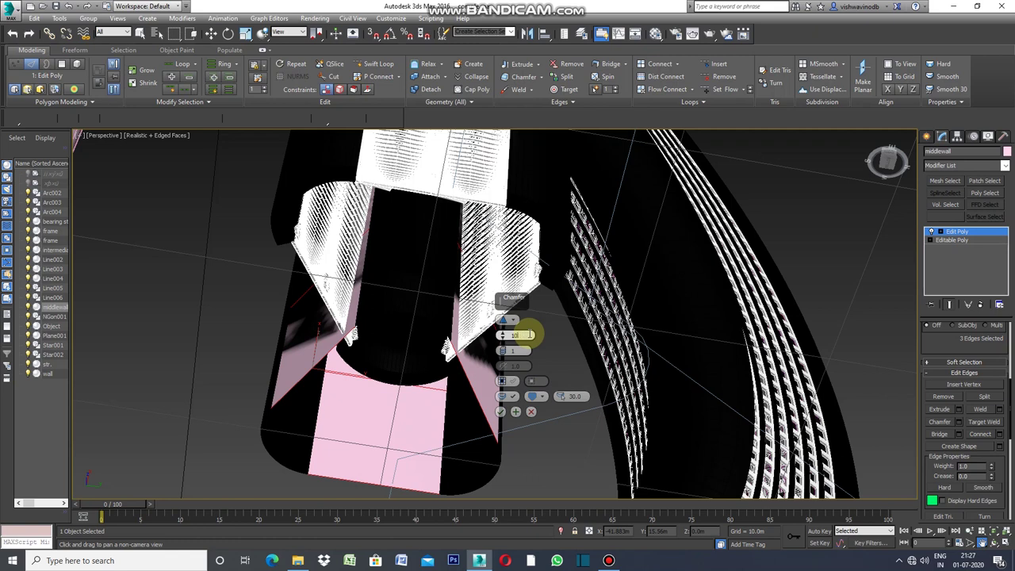
key("Return")
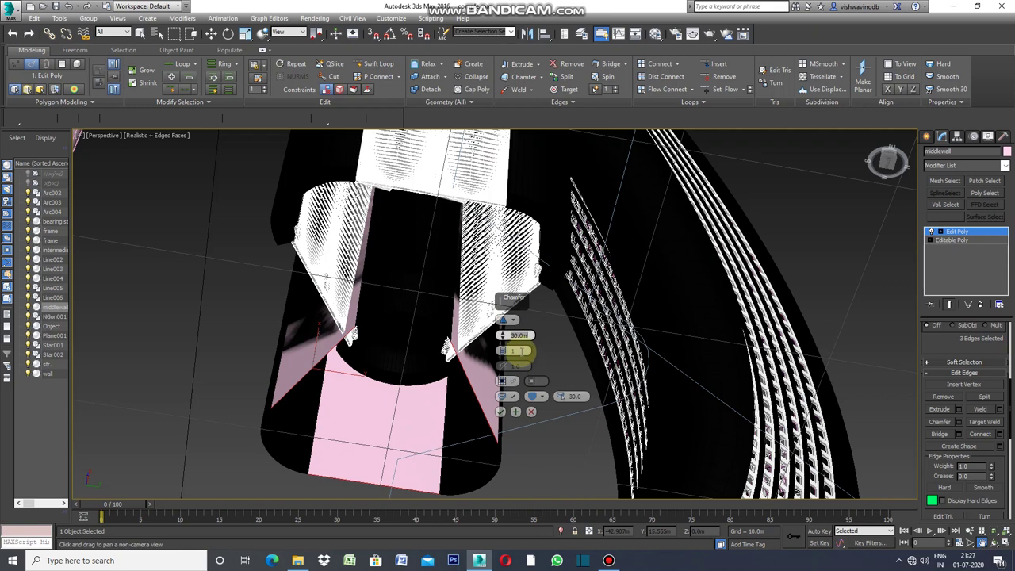
left_click(517, 350)
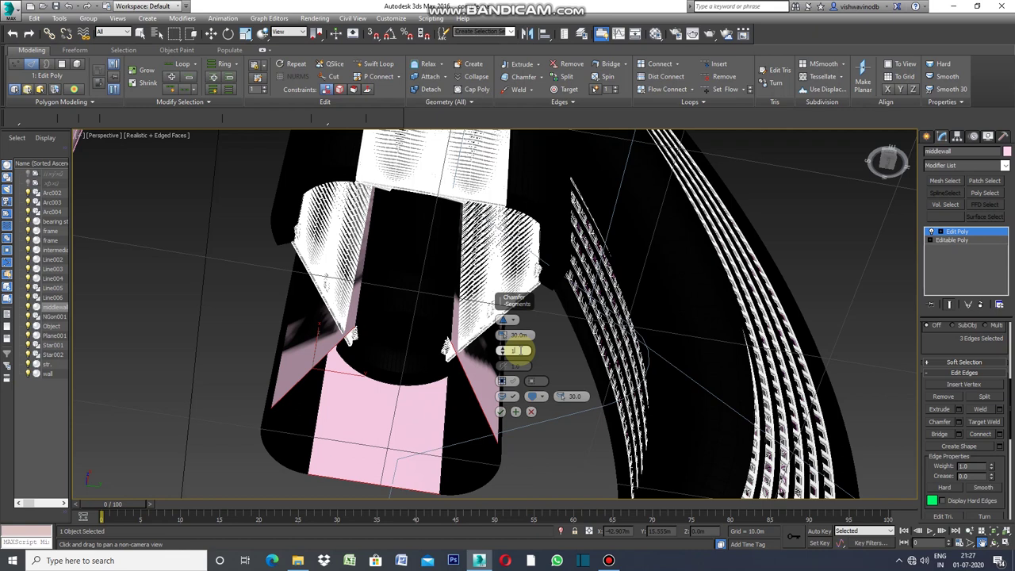
type("3")
key("Return")
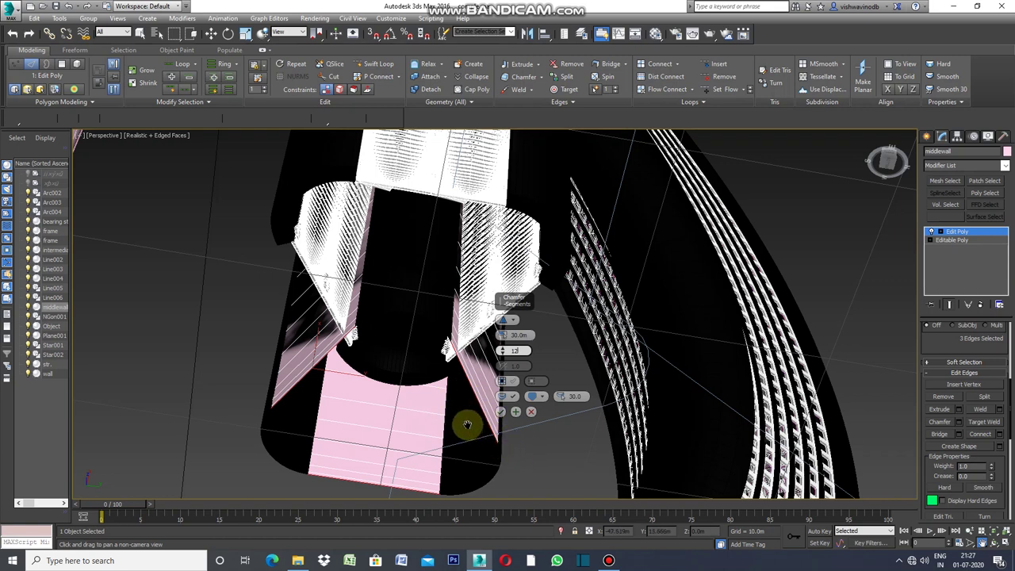
left_click(501, 413)
left_click(501, 412)
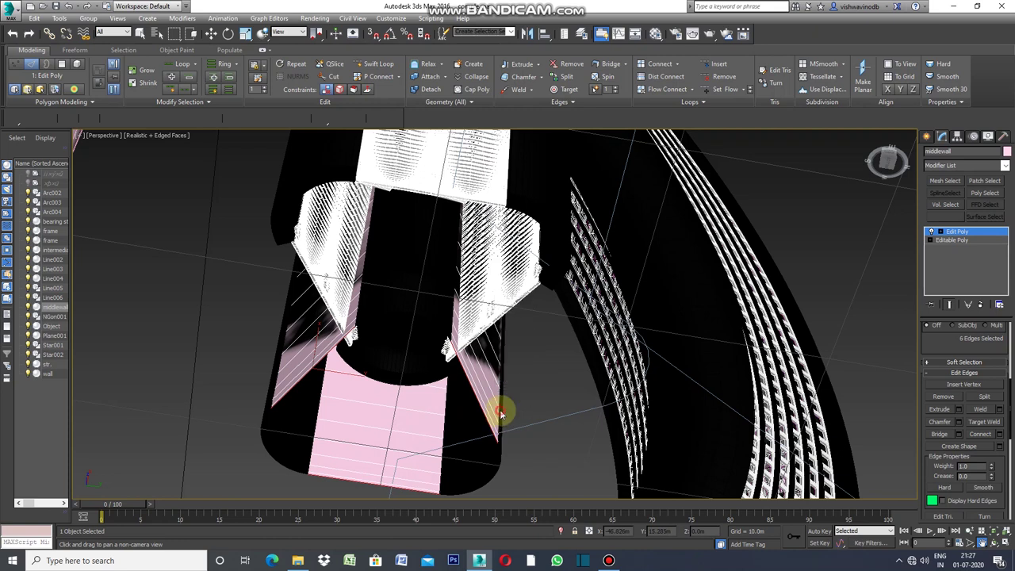
key("4")
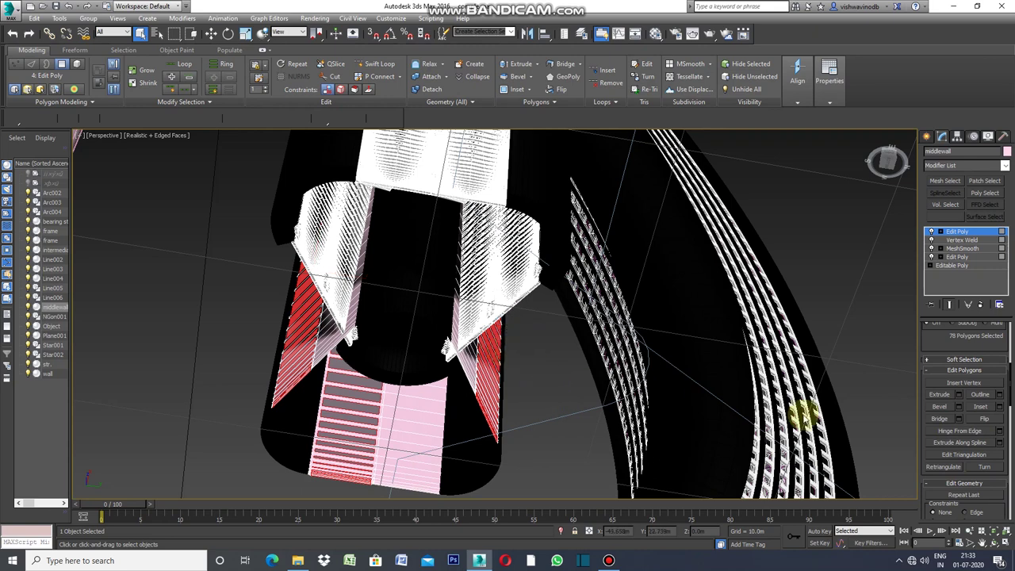
left_click_drag(1011, 383, 1006, 435)
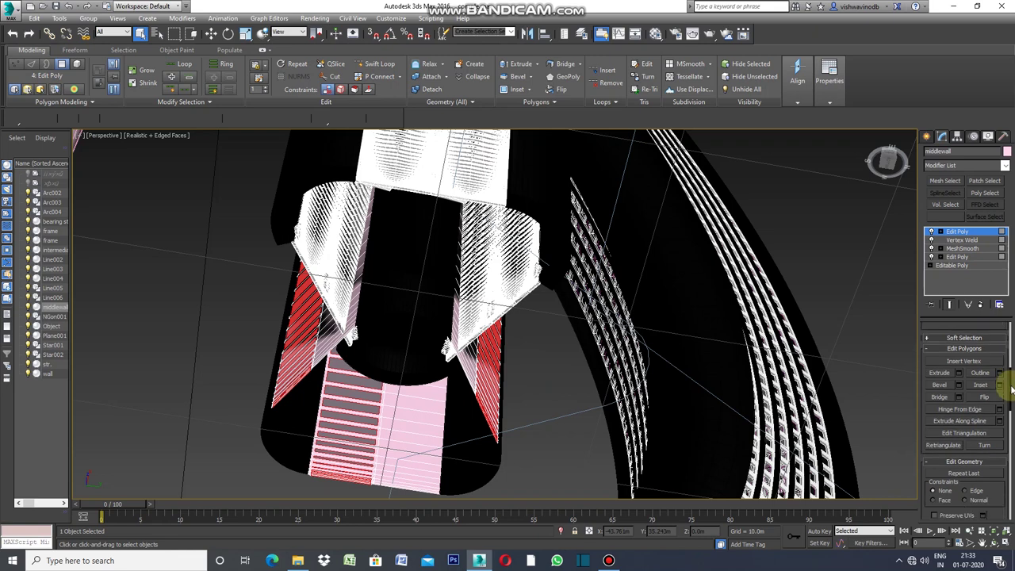
Step: Detach the selected strips as Object002 and set its object colour
left_click(990, 436)
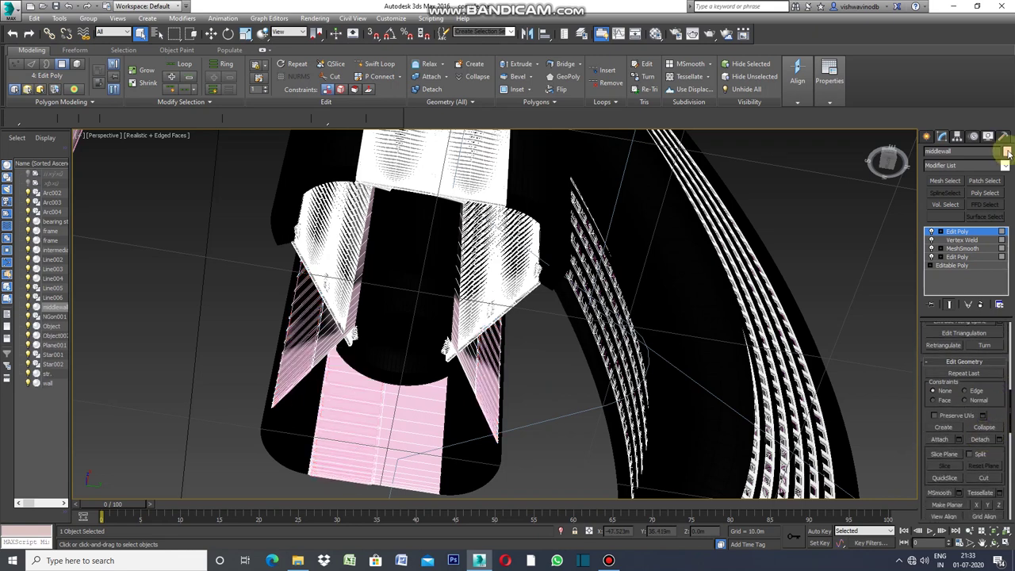
left_click(1007, 151)
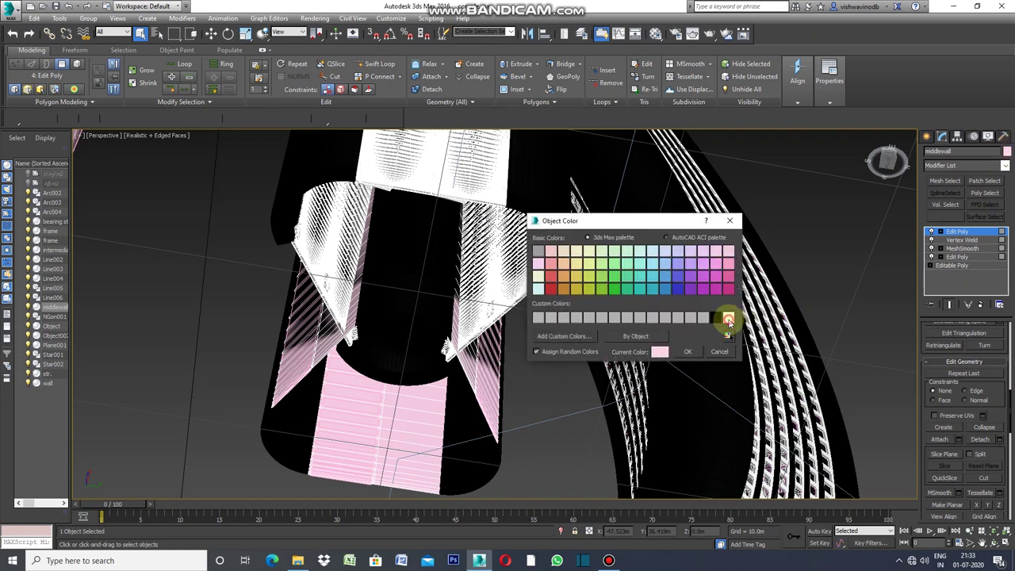
left_click(691, 349)
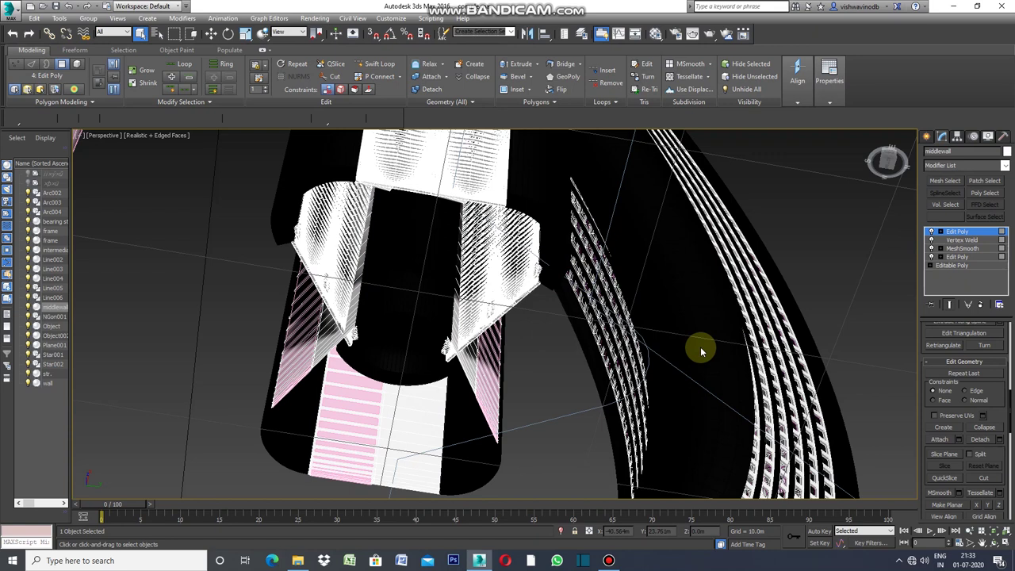
Step: Assign the 01 - Default material to both Object002 and middlewall
scroll(700, 346, "up", 3)
left_click(302, 330)
key("m")
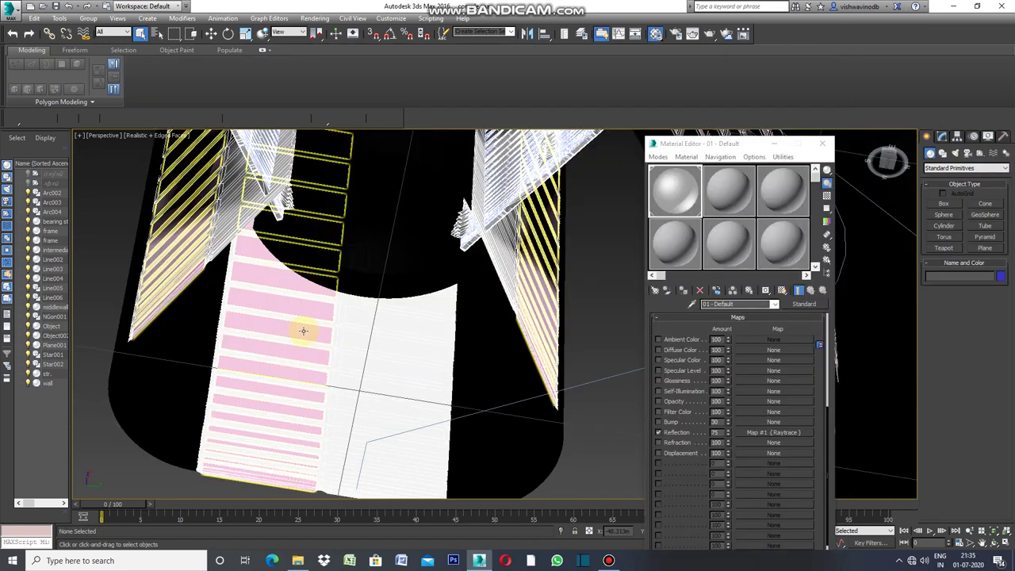
left_click(680, 289)
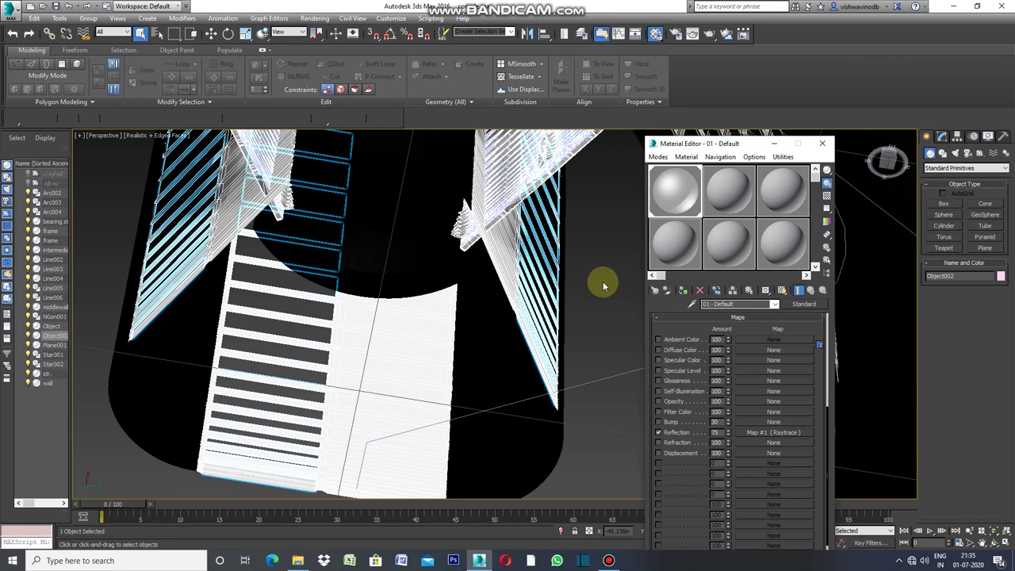
left_click(599, 282)
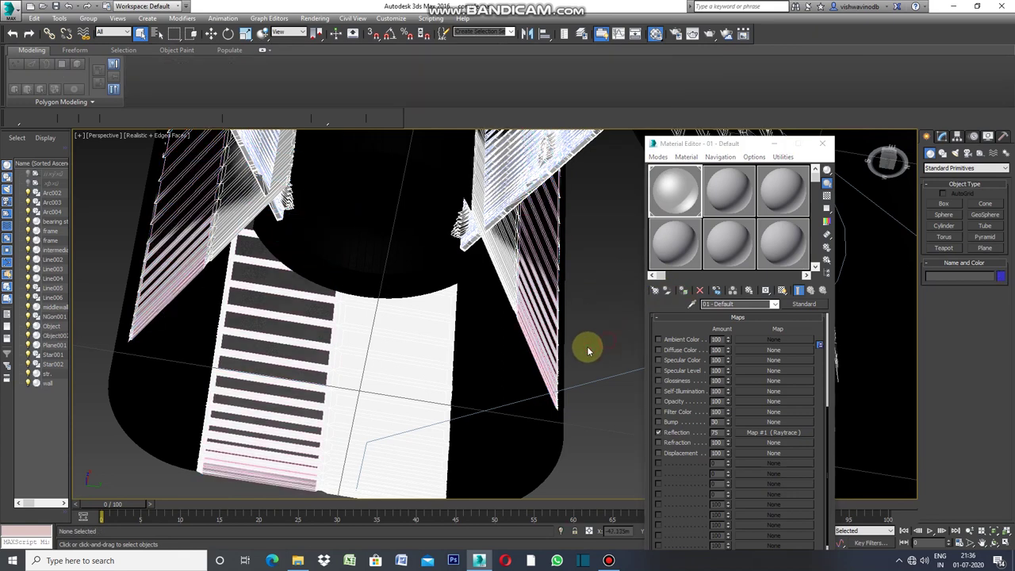
left_click(426, 371)
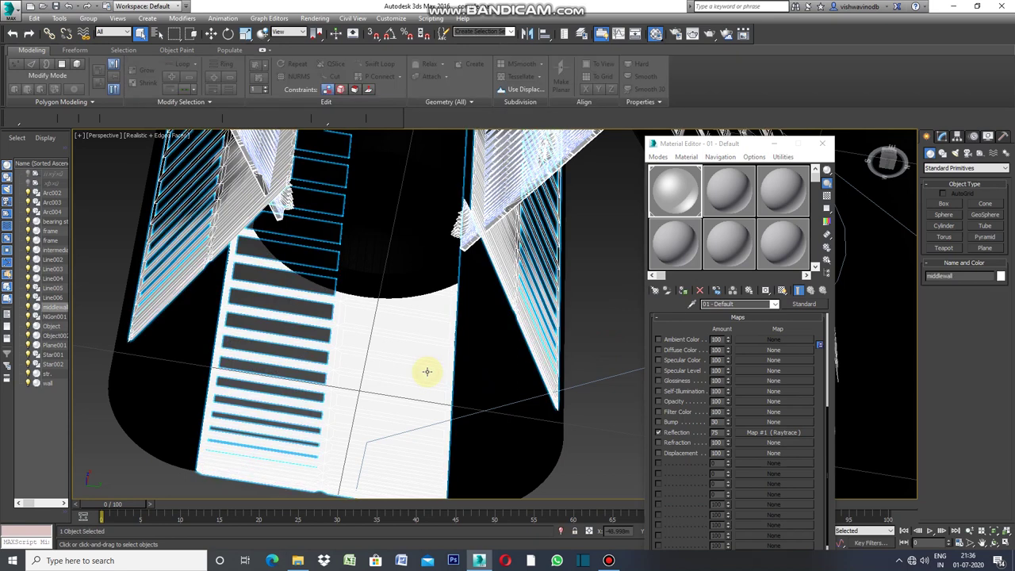
left_click(683, 291)
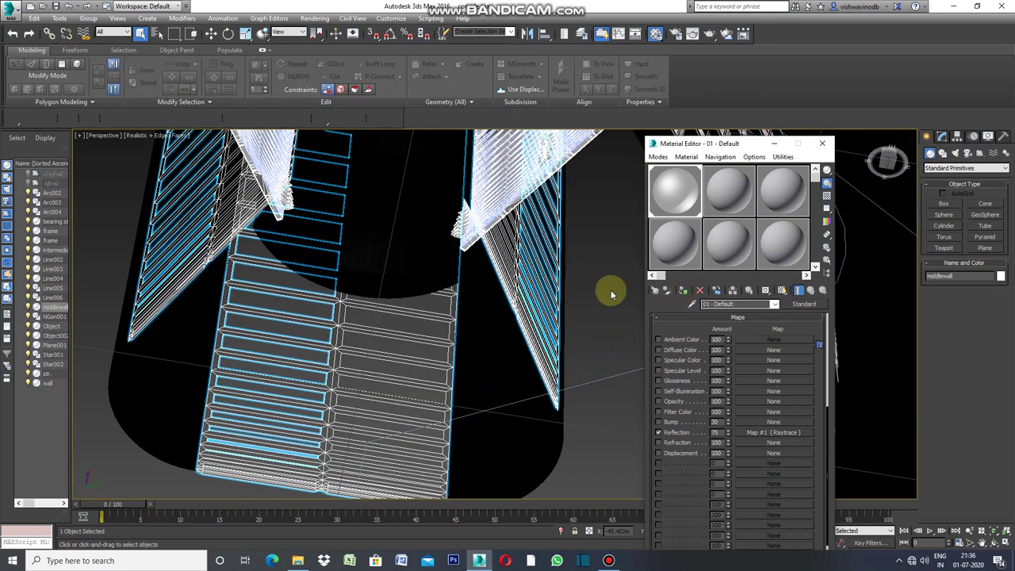
left_click(610, 295)
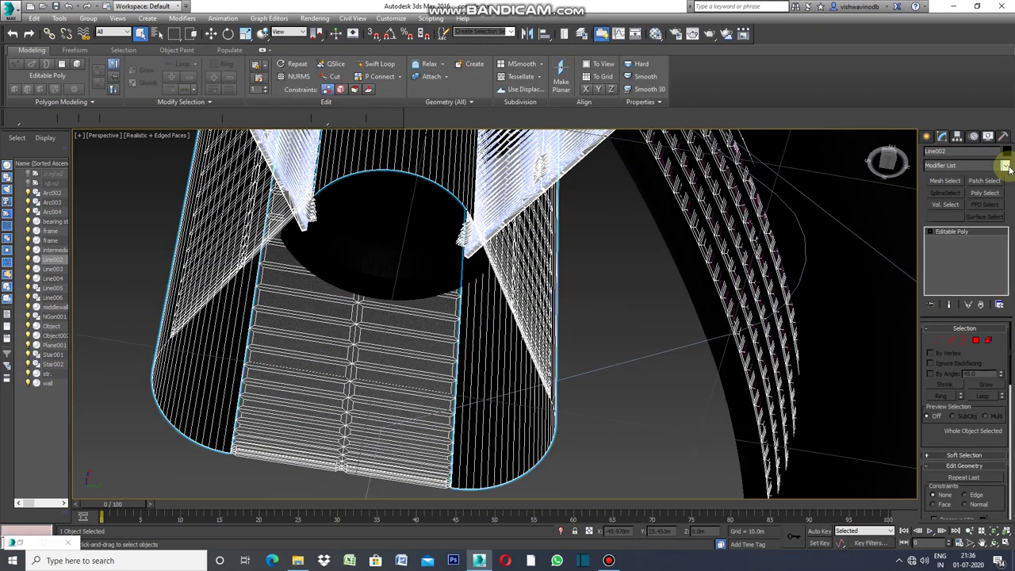
Step: Add a Shell modifier to Line002
left_click(1005, 165)
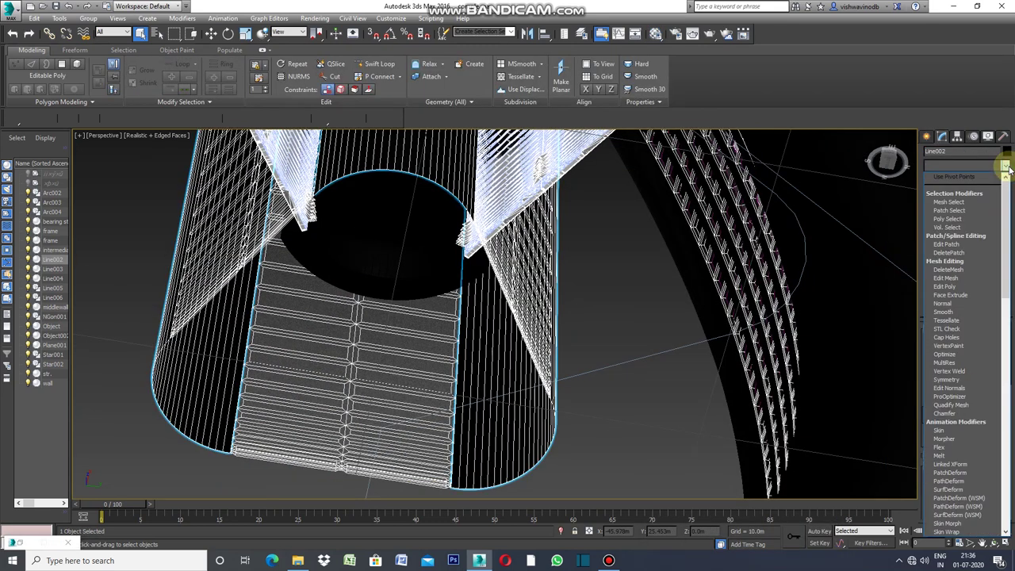
left_click_drag(1009, 285, 1011, 448)
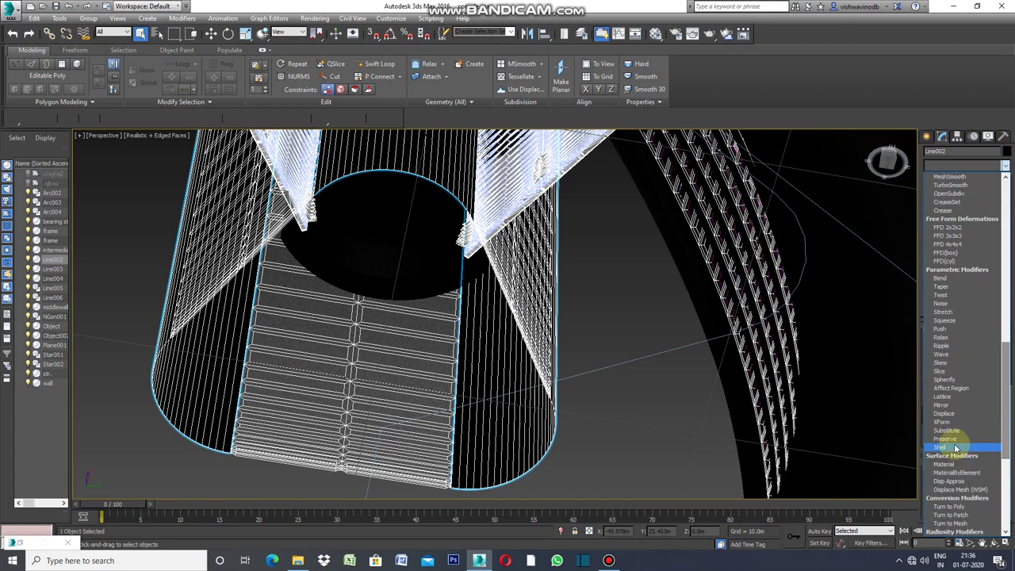
left_click(949, 447)
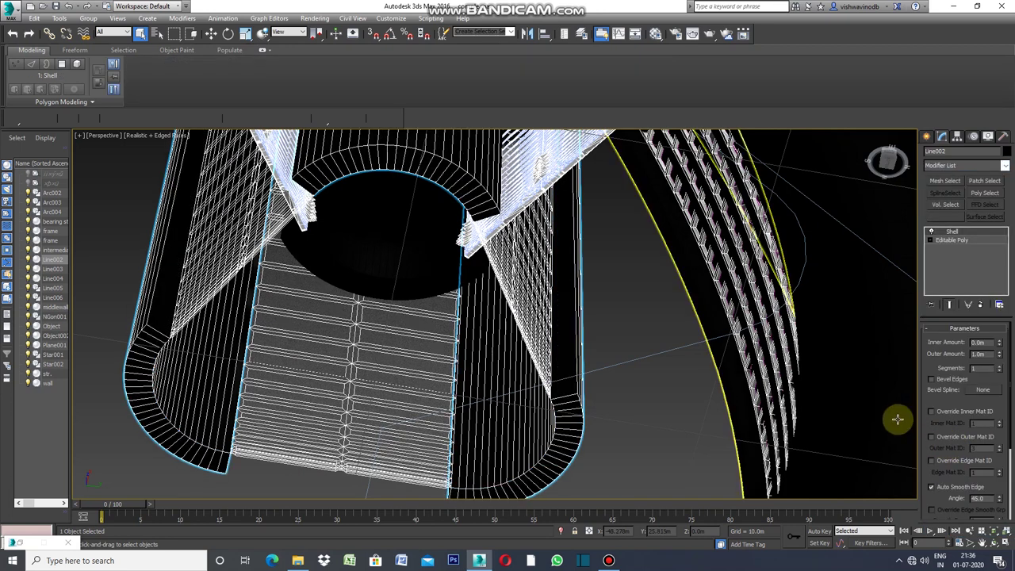
left_click(682, 305)
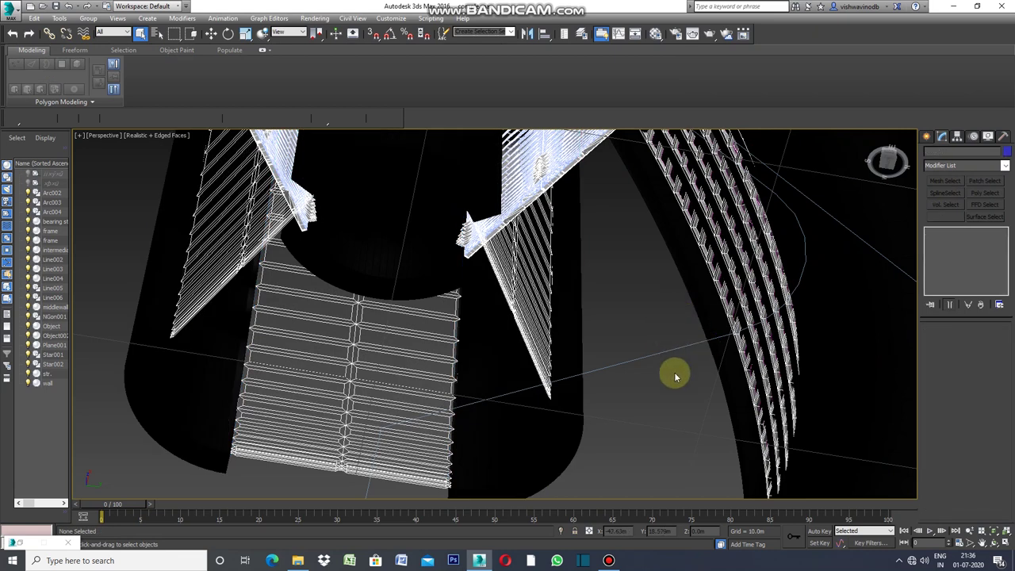
Step: Zoom the Perspective view in close on middlewall's central louvre strips
left_click(968, 545)
left_click_drag(630, 314, 642, 385)
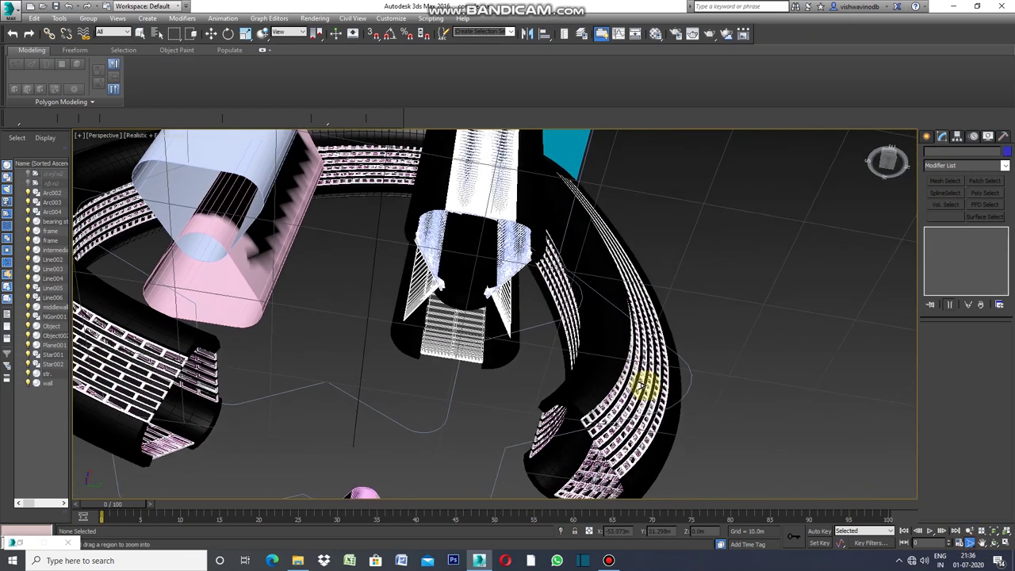
middle_click_drag(642, 385, 648, 391, "alt")
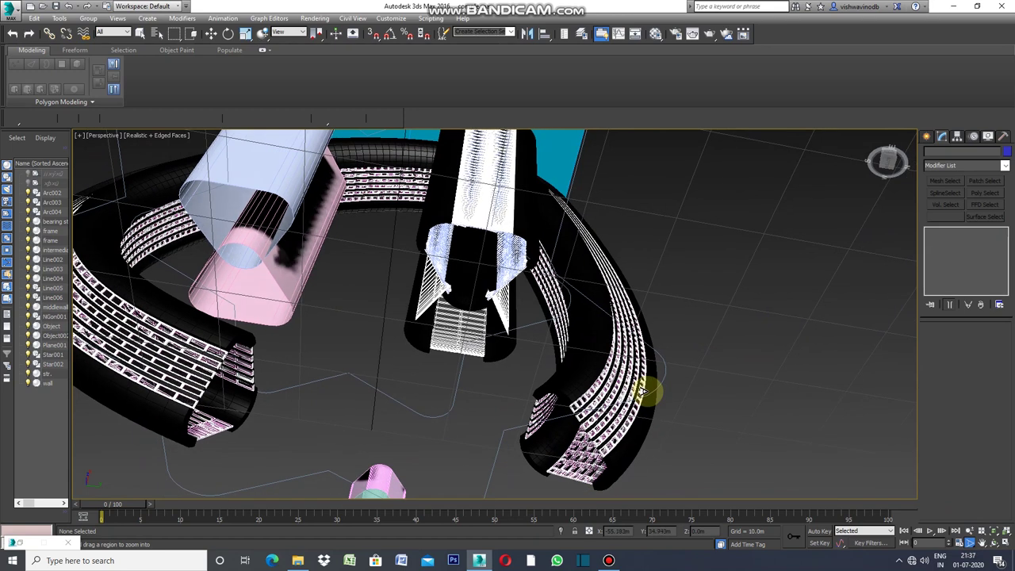
scroll(509, 315, "up", 2)
scroll(516, 301, "up", 2)
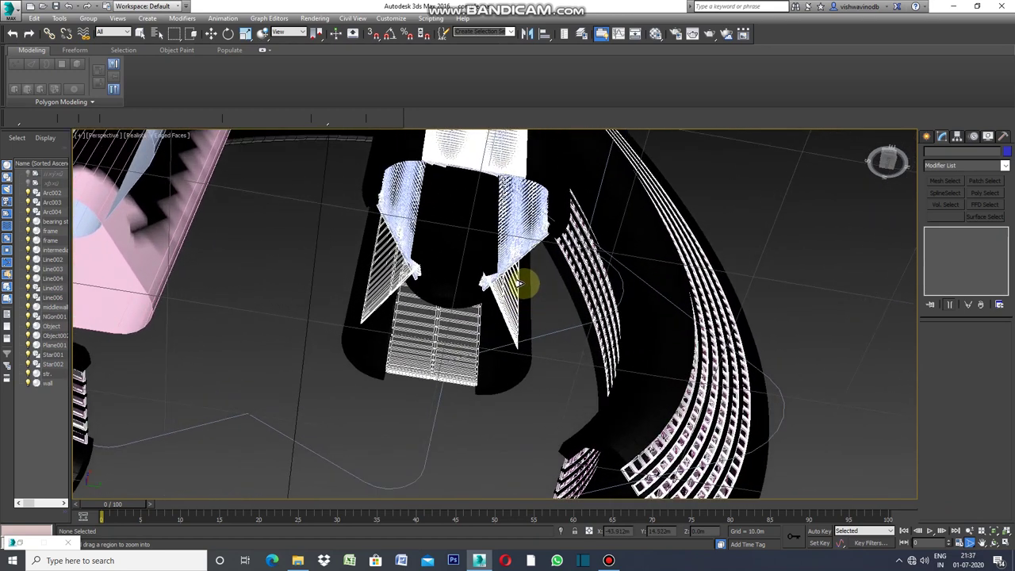
scroll(523, 281, "up", 2)
scroll(530, 275, "up", 2)
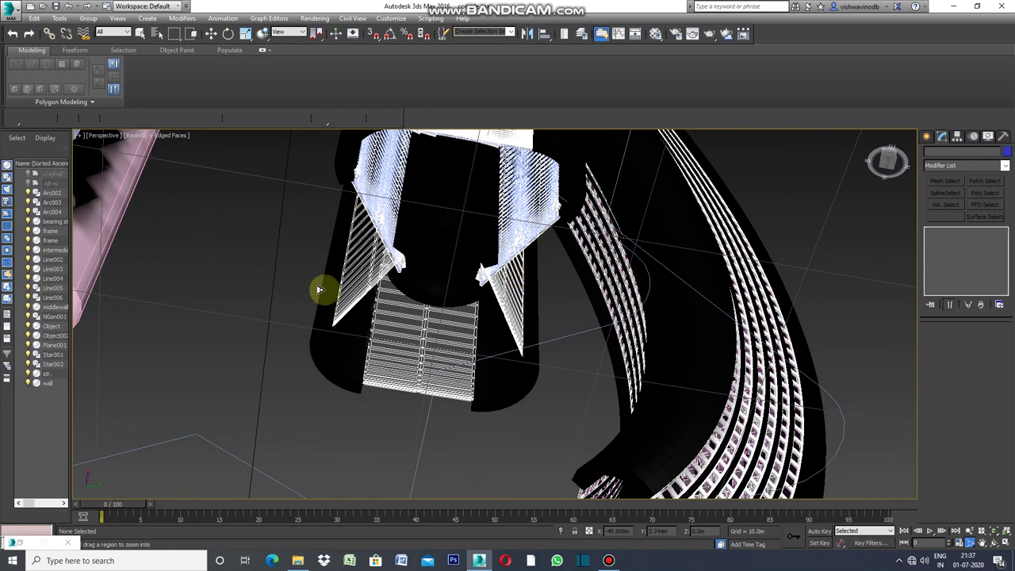
scroll(325, 269, "up", 2)
scroll(331, 256, "up", 2)
scroll(330, 256, "up", 1)
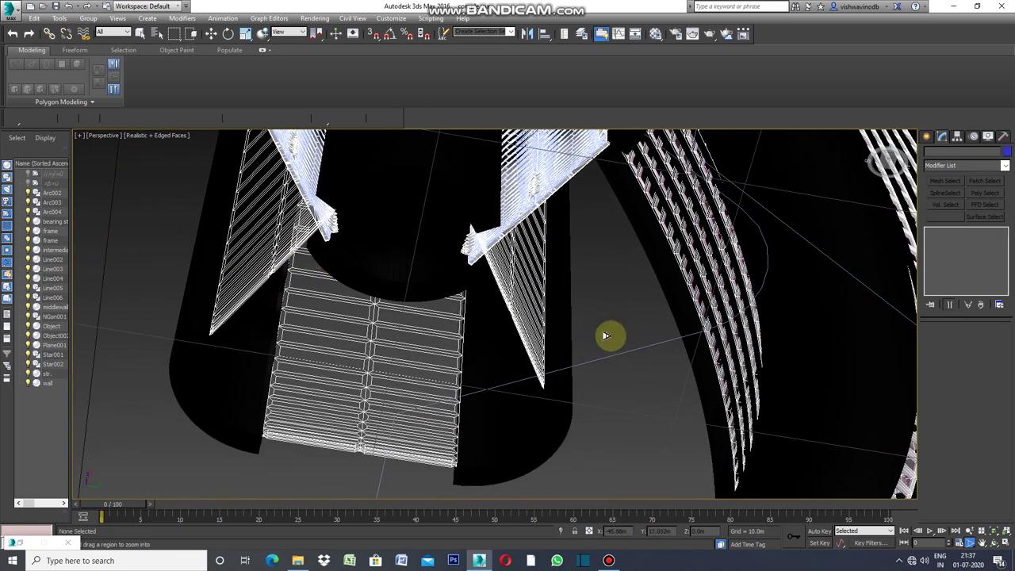
scroll(587, 321, "up", 1)
scroll(583, 295, "up", 2)
scroll(595, 284, "up", 1)
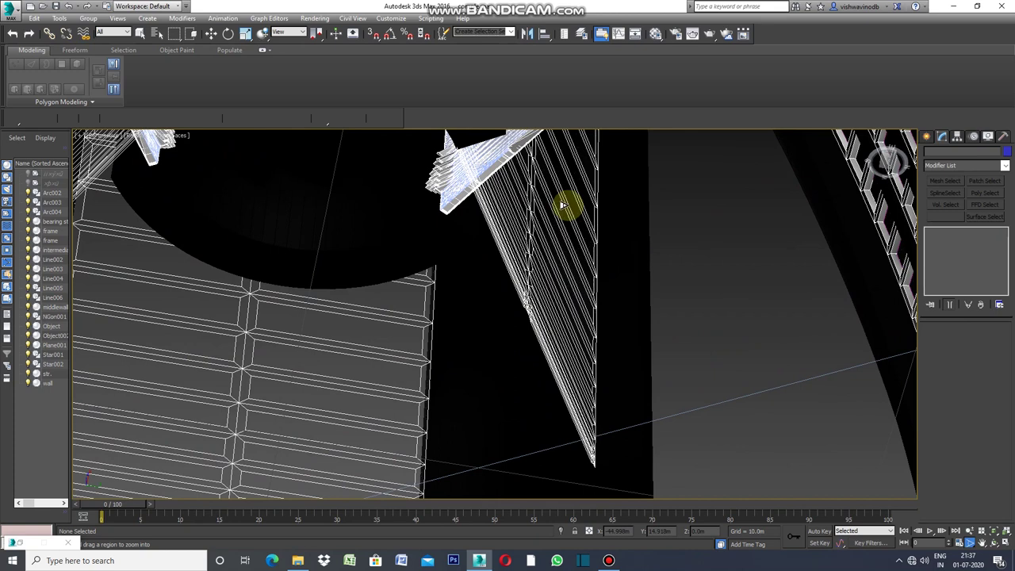
left_click(141, 34)
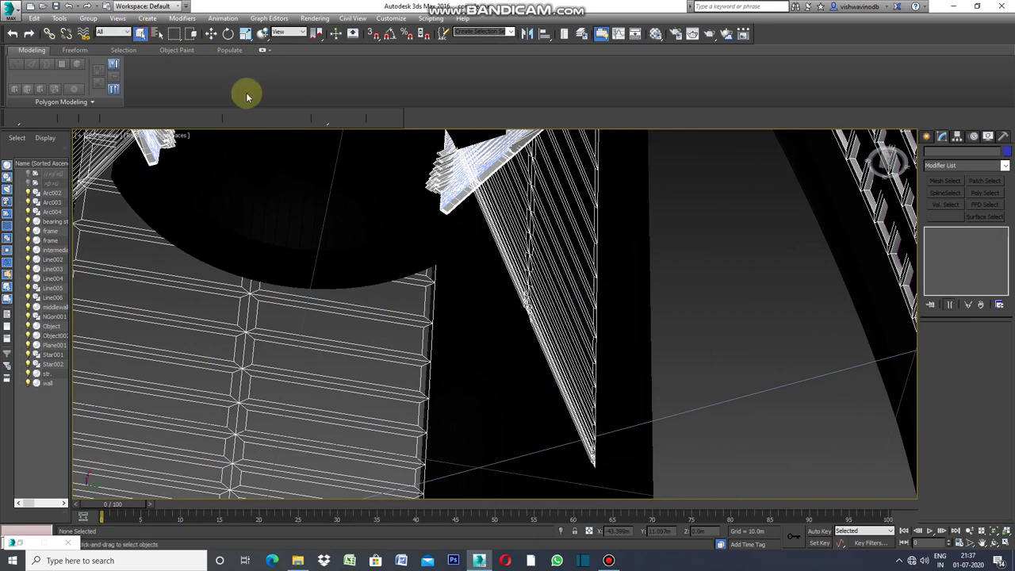
Step: Add a Shell modifier to middlewall with a 0.2m outer amount, then deselect it
left_click(596, 267)
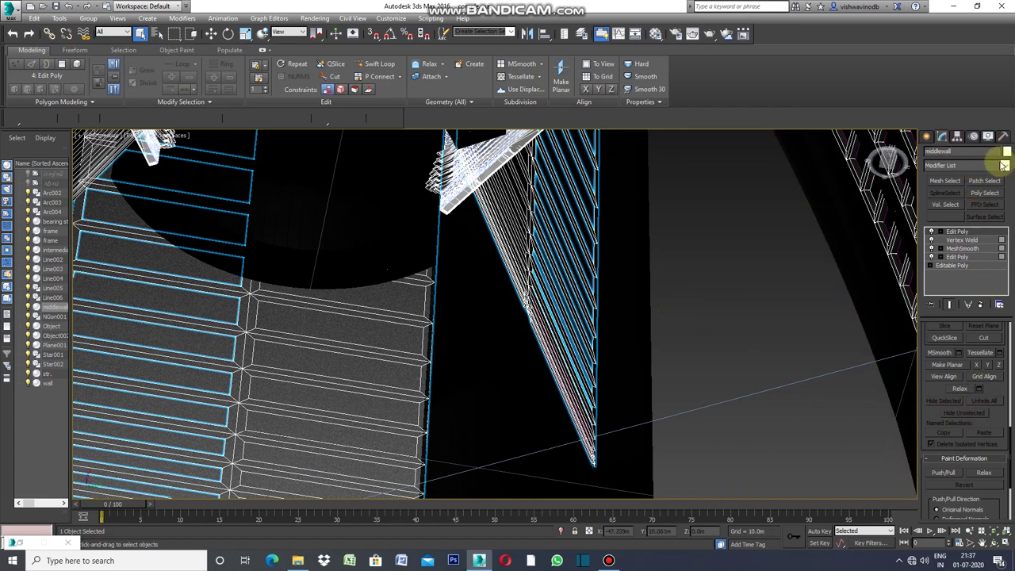
left_click(1003, 165)
left_click_drag(1005, 238, 1012, 458)
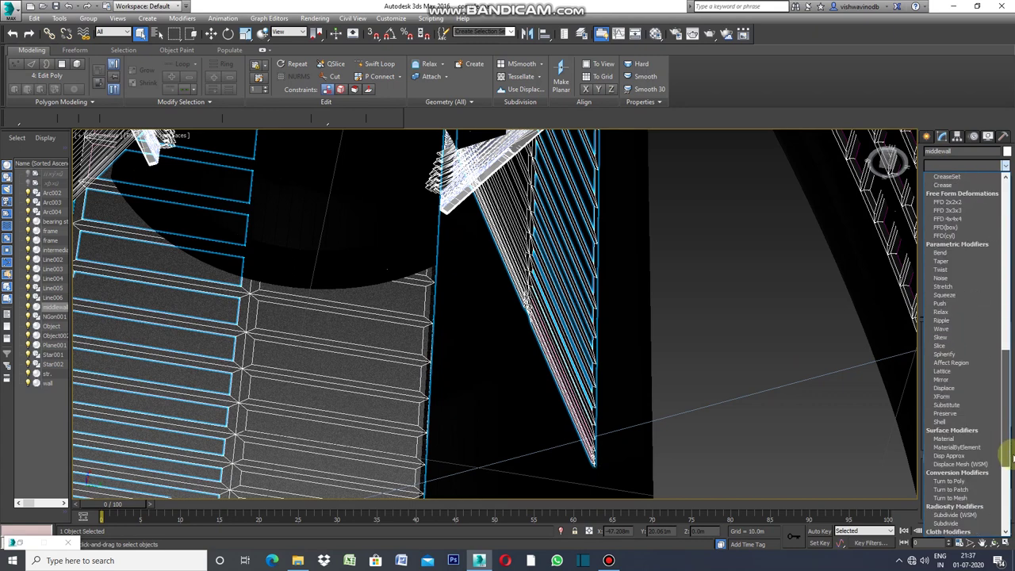
left_click(947, 422)
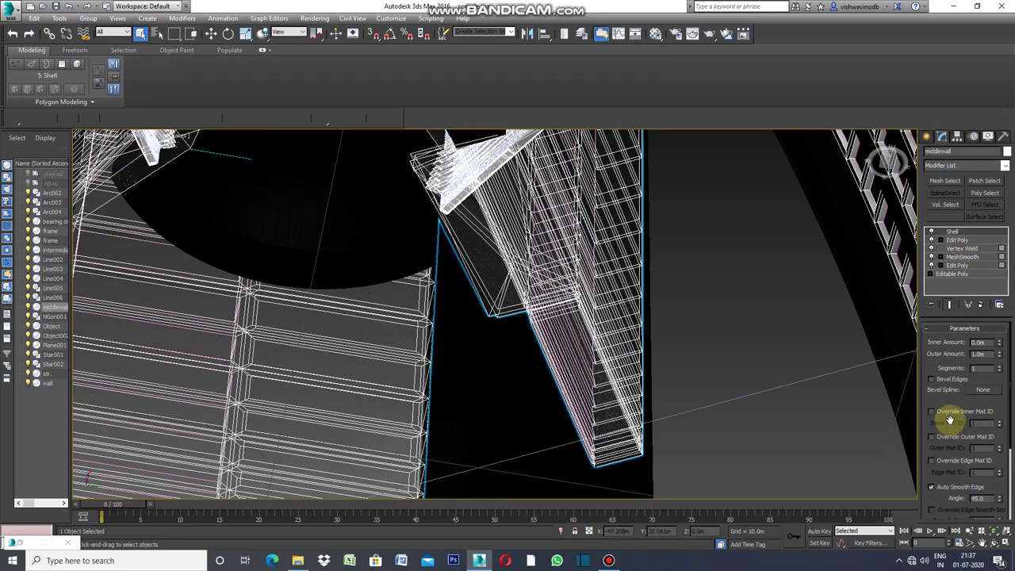
left_click_drag(987, 359, 986, 358)
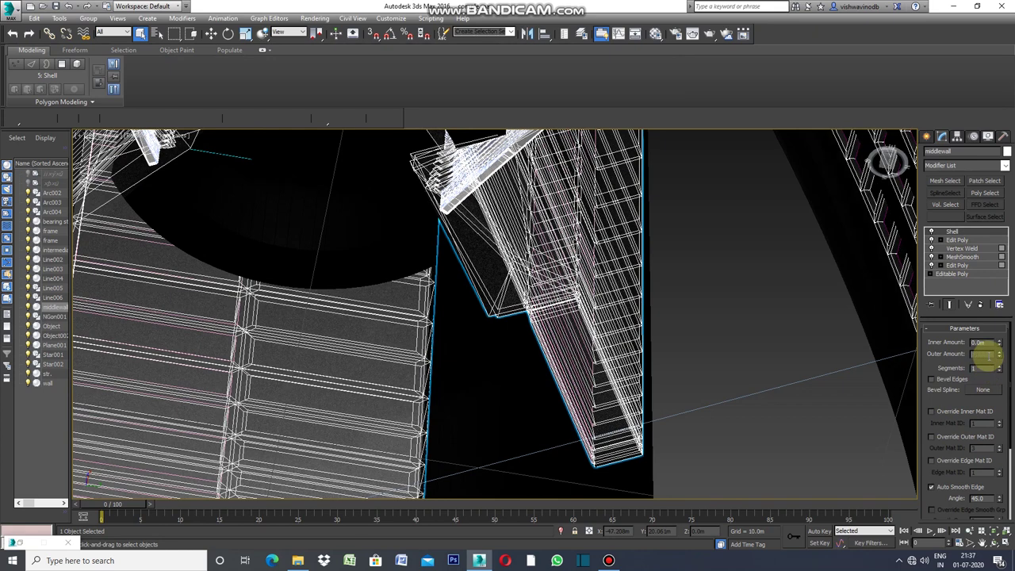
key("Return")
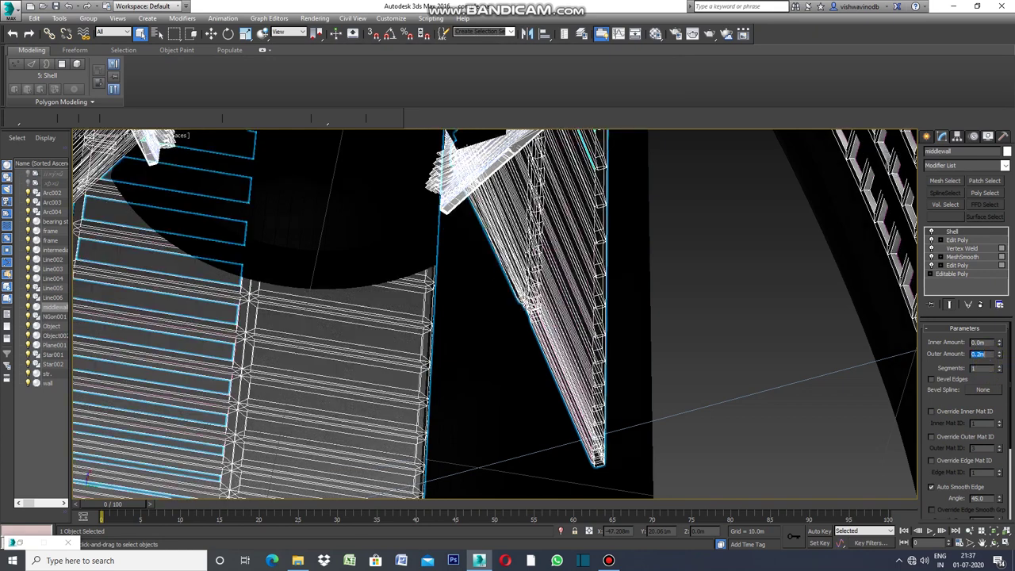
left_click(804, 321)
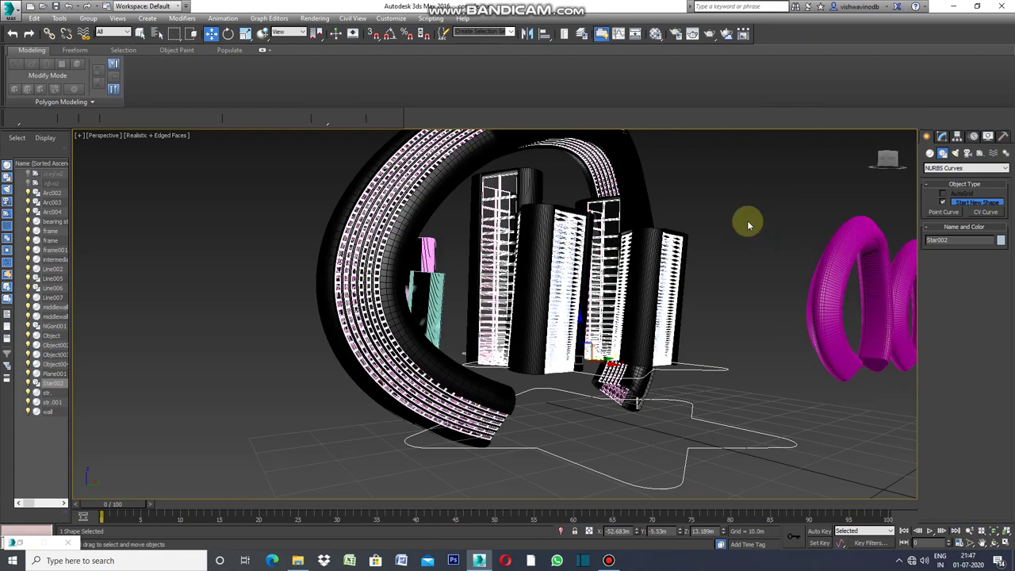
Step: Convert Star002 to an editable spline and cross-section it to the intermediatewall outline
right_click(746, 224)
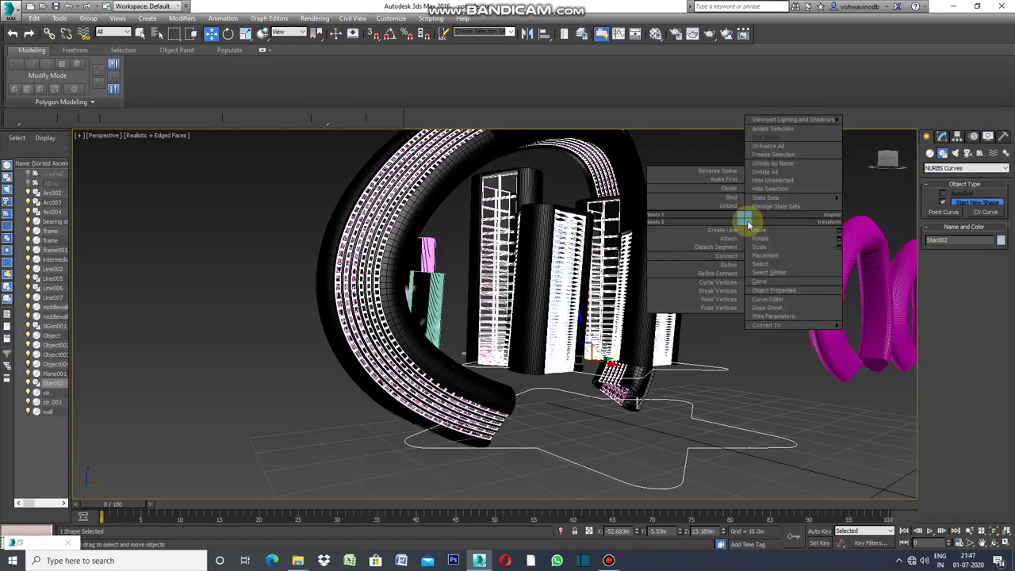
mouse_move(766, 325)
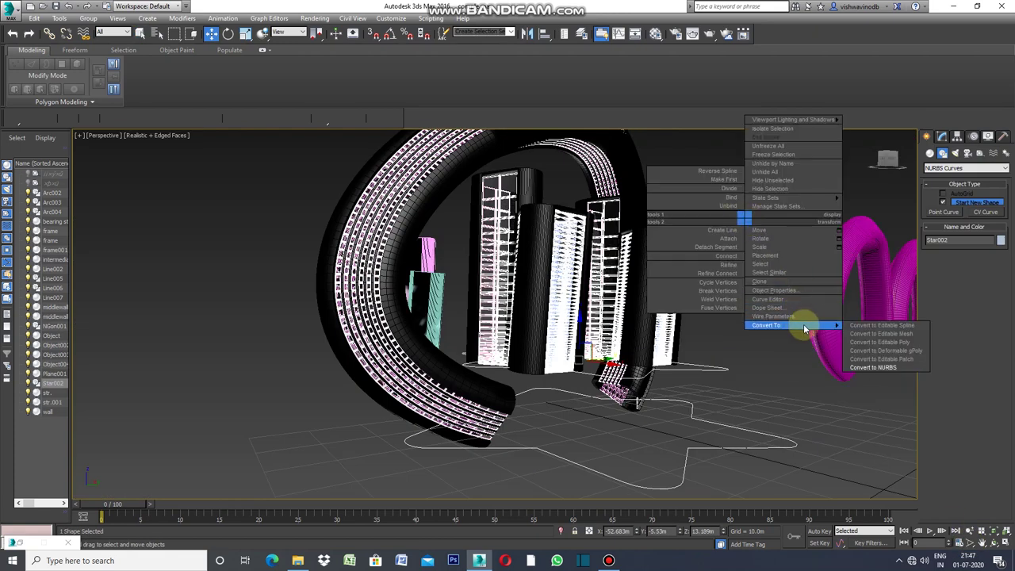
left_click(868, 328)
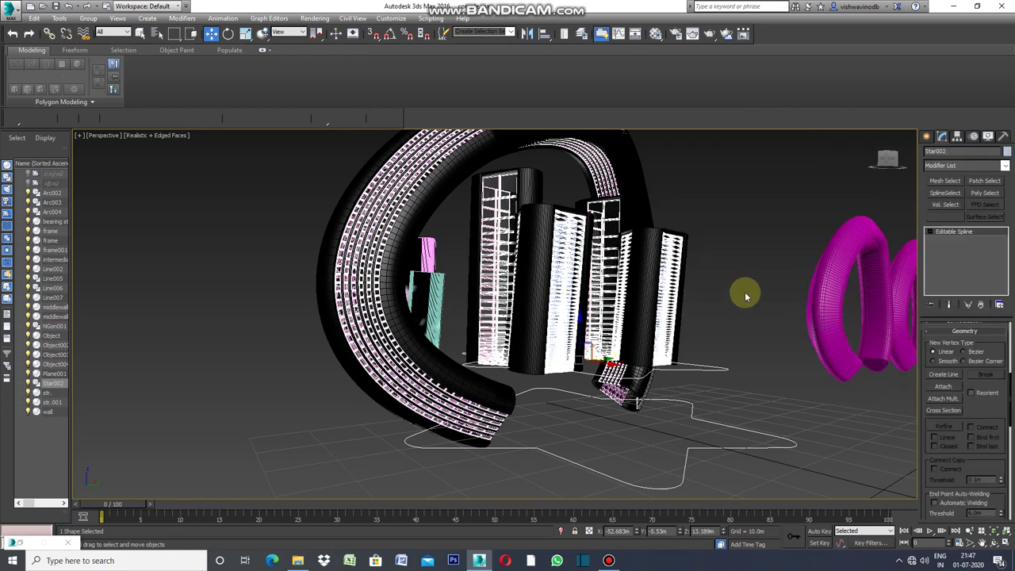
left_click(741, 317)
left_click(723, 366)
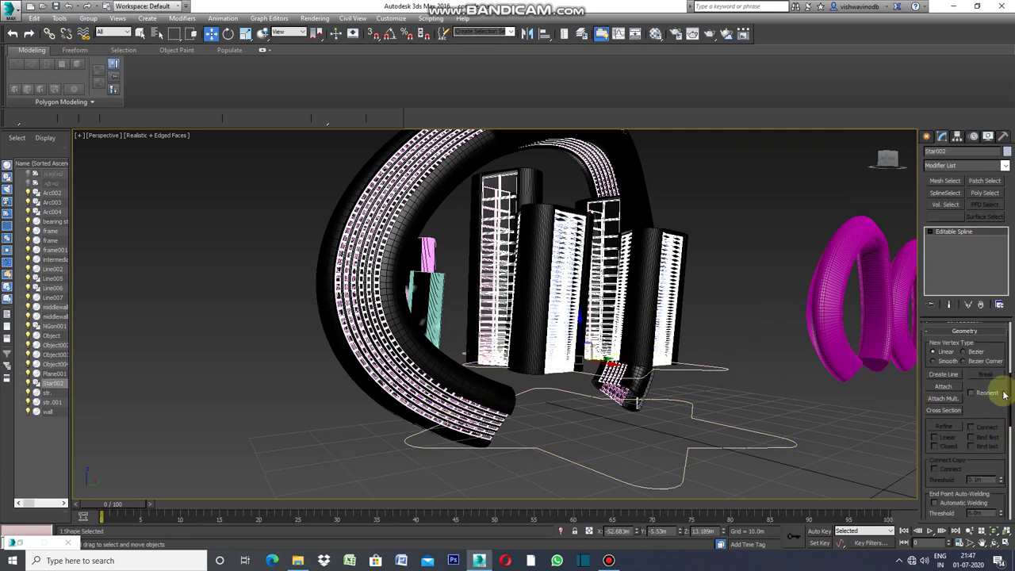
left_click(941, 411)
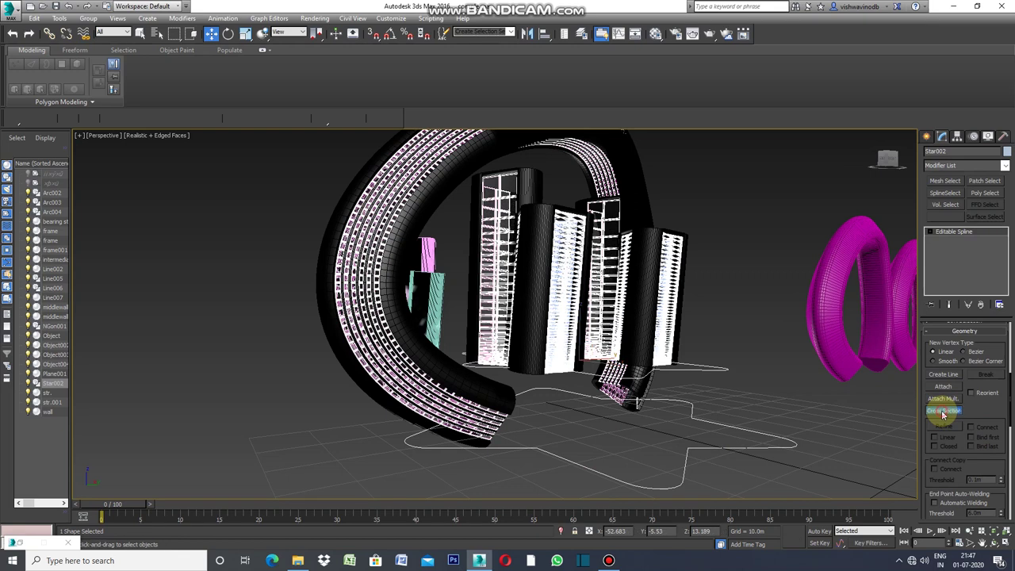
left_click(664, 489)
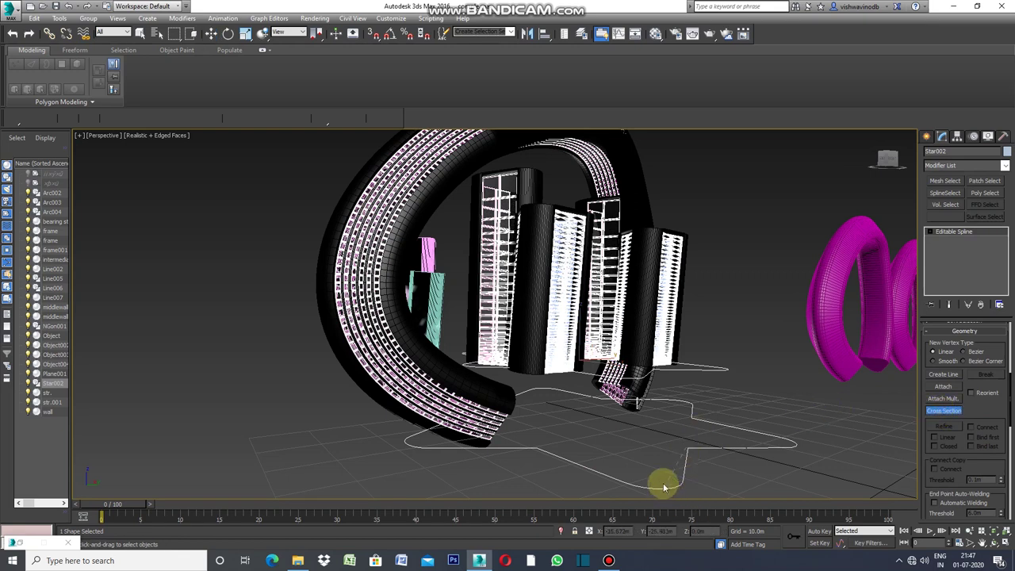
left_click(649, 375)
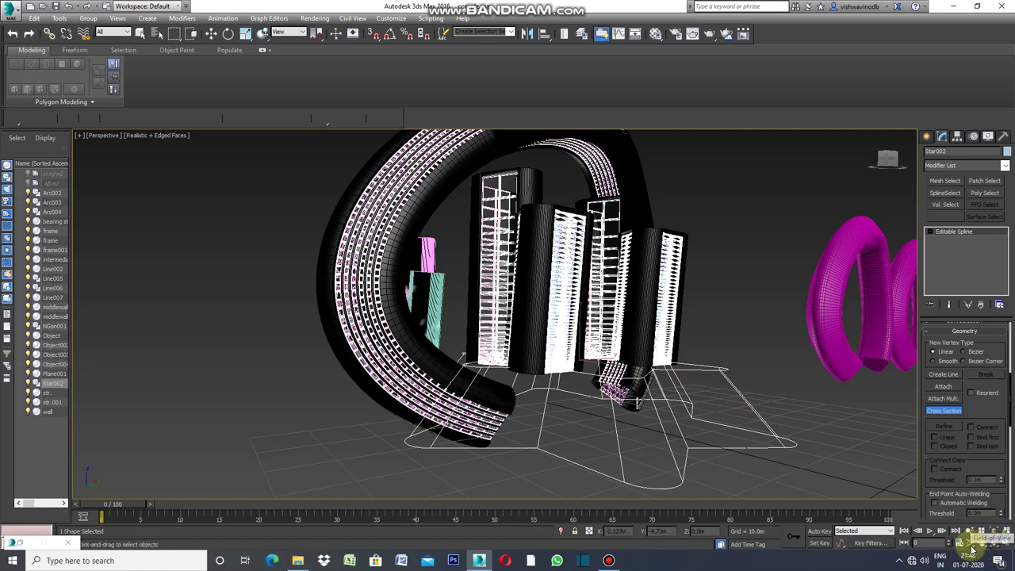
Step: Orbit around the towers to inspect the star base, then reselect Star002
left_click(982, 543)
mouse_move(616, 295)
left_mouse_down()
mouse_move(561, 304)
mouse_move(521, 296)
mouse_move(529, 309)
mouse_move(566, 304)
left_mouse_up()
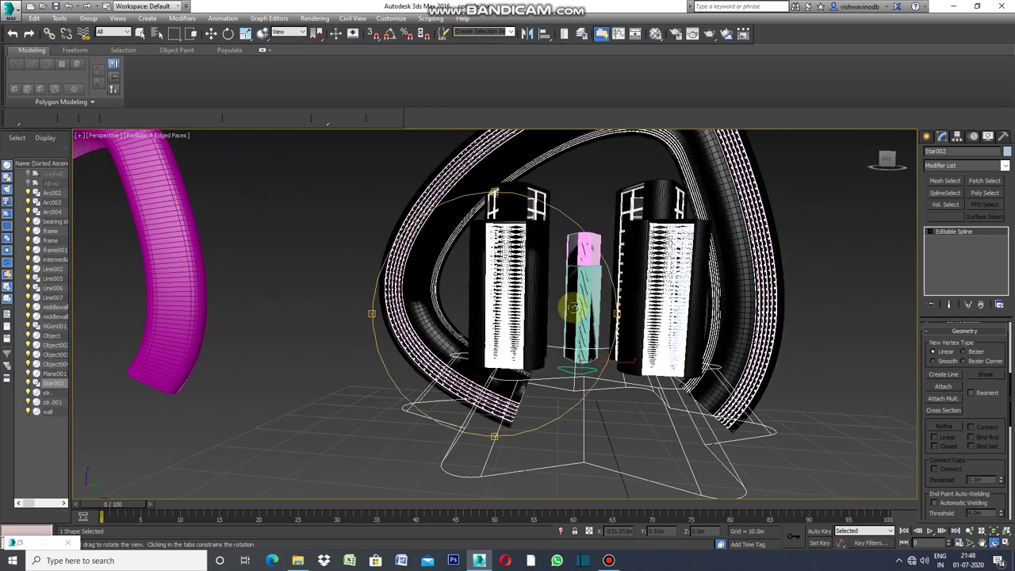
right_click(805, 315)
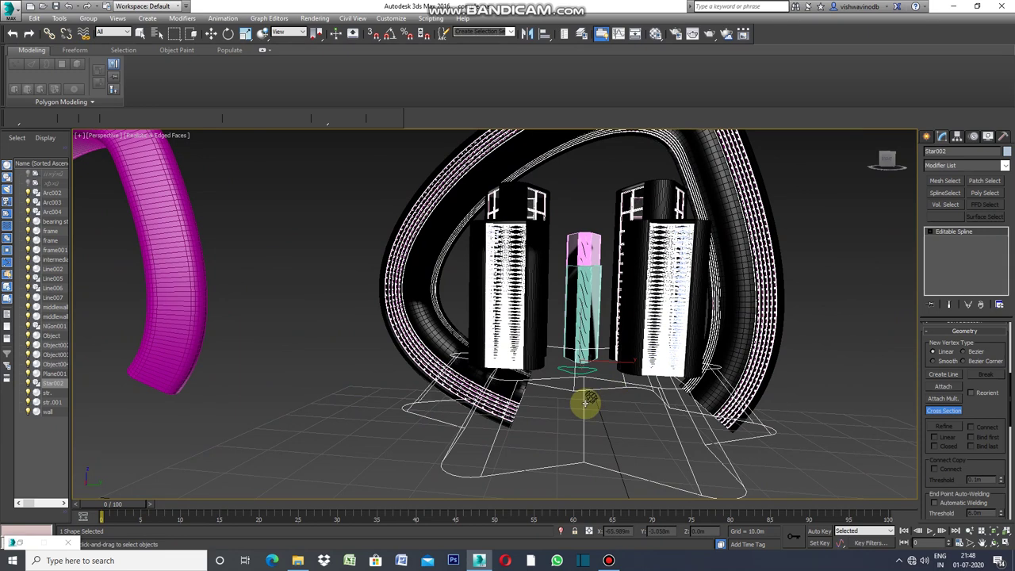
left_click(926, 136)
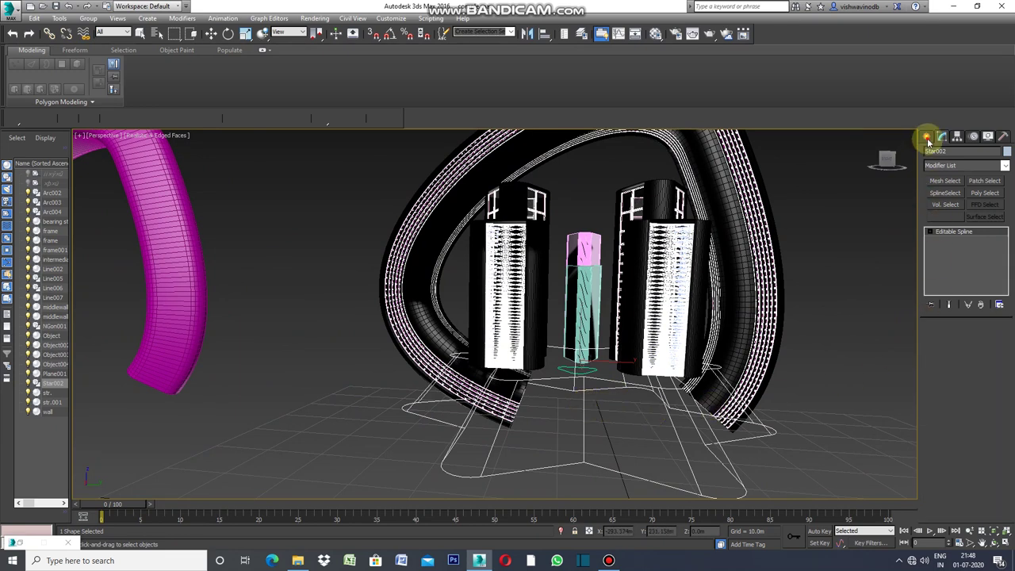
left_click(850, 191)
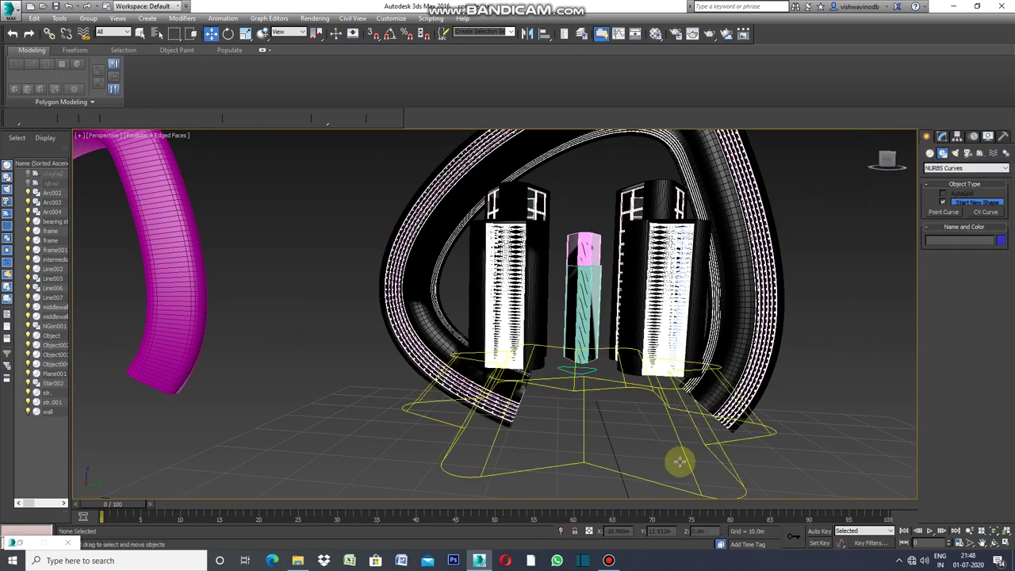
left_click(584, 420)
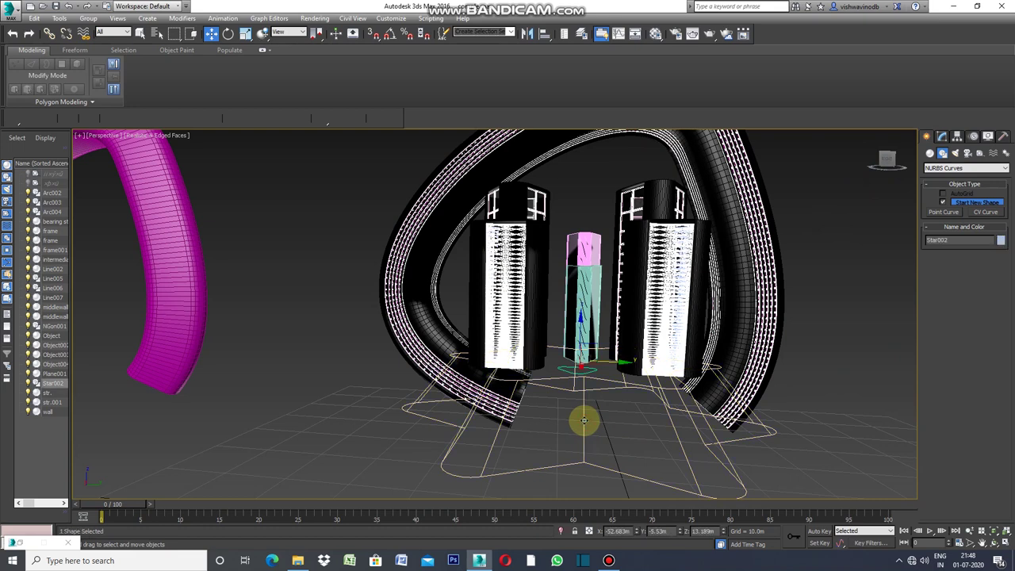
Step: Add a Vertex Weld modifier to Star002 to surface the star framework
left_click(941, 137)
left_click(1005, 168)
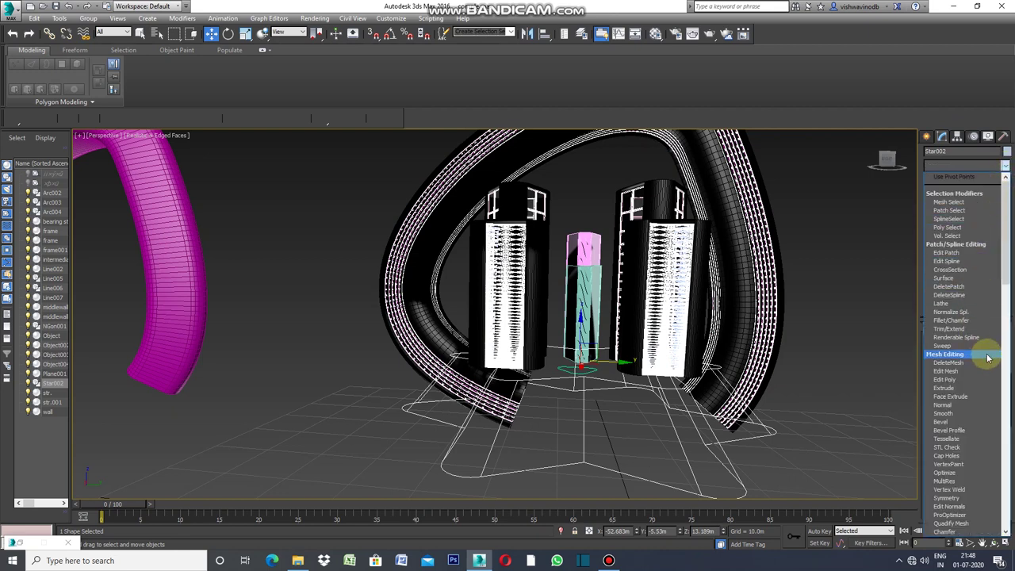
left_click(962, 491)
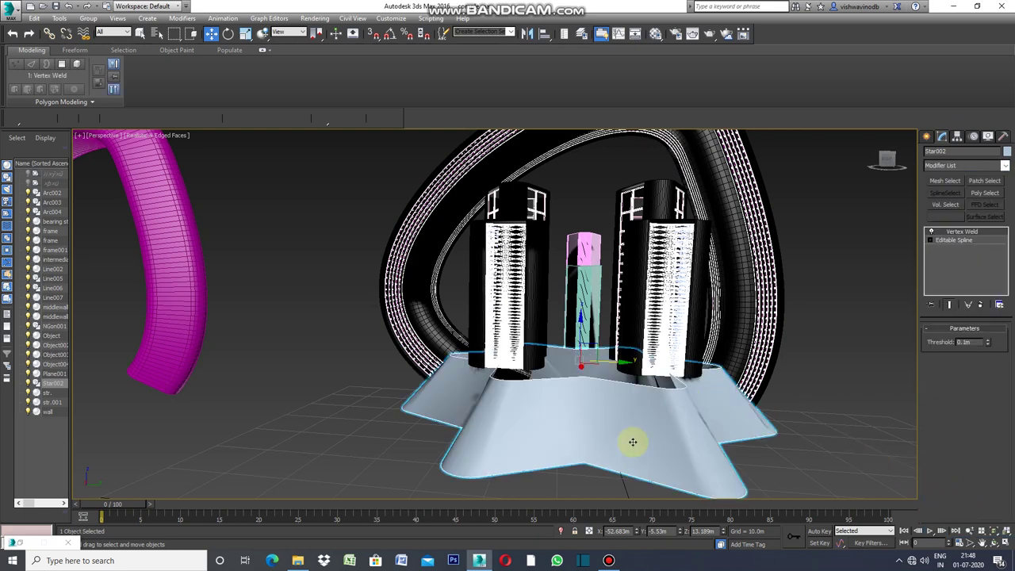
left_click(811, 339)
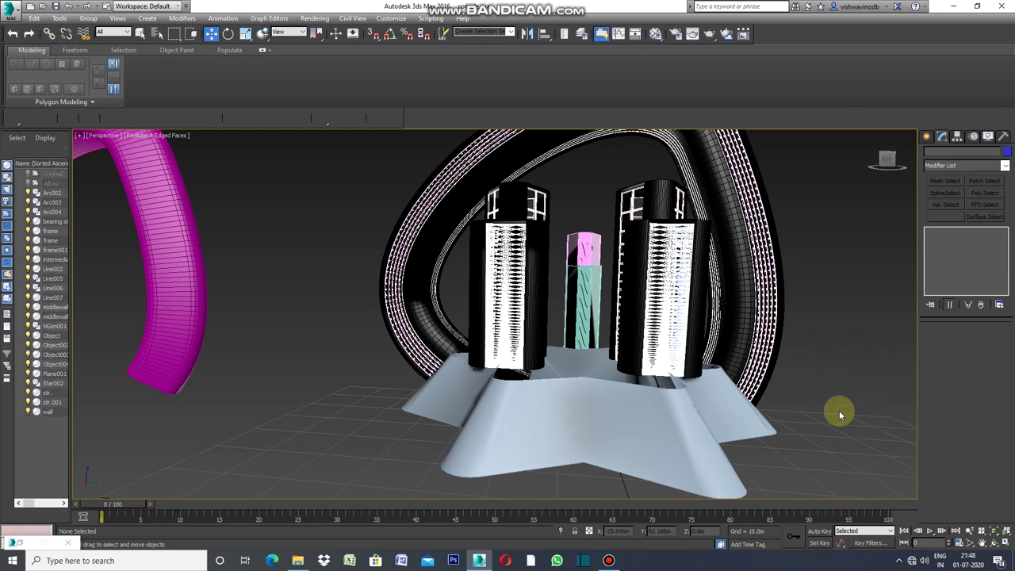
left_click(697, 429)
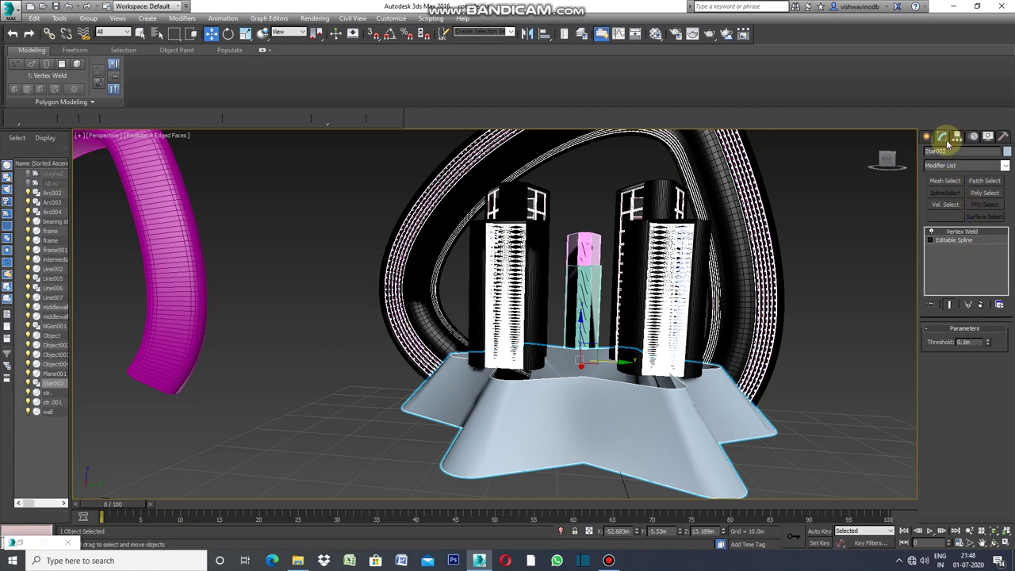
Step: Add a MeshSmooth modifier to Star002 from the Subdivision Surfaces group
left_click(1004, 165)
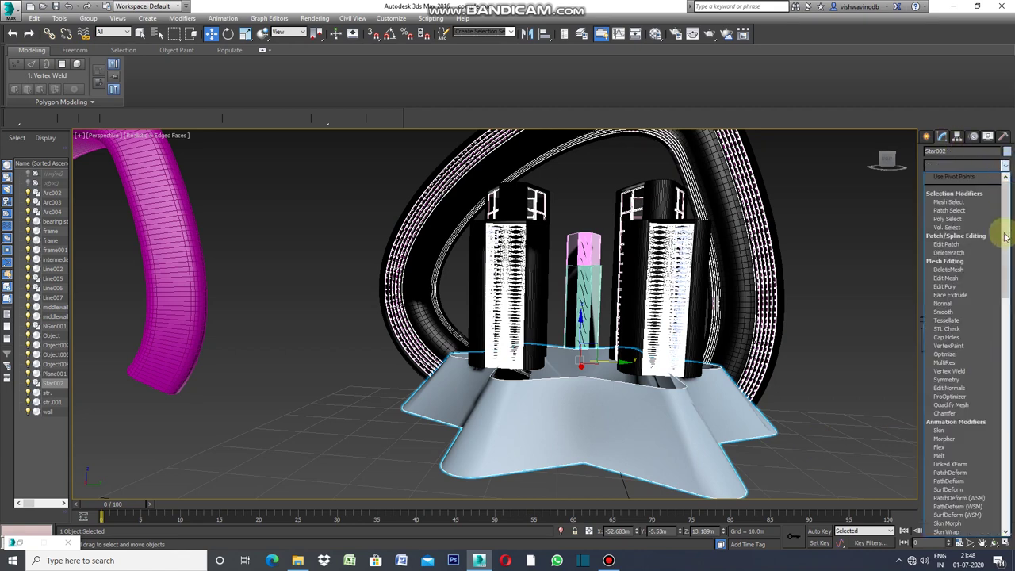
left_click_drag(1000, 264, 1008, 466)
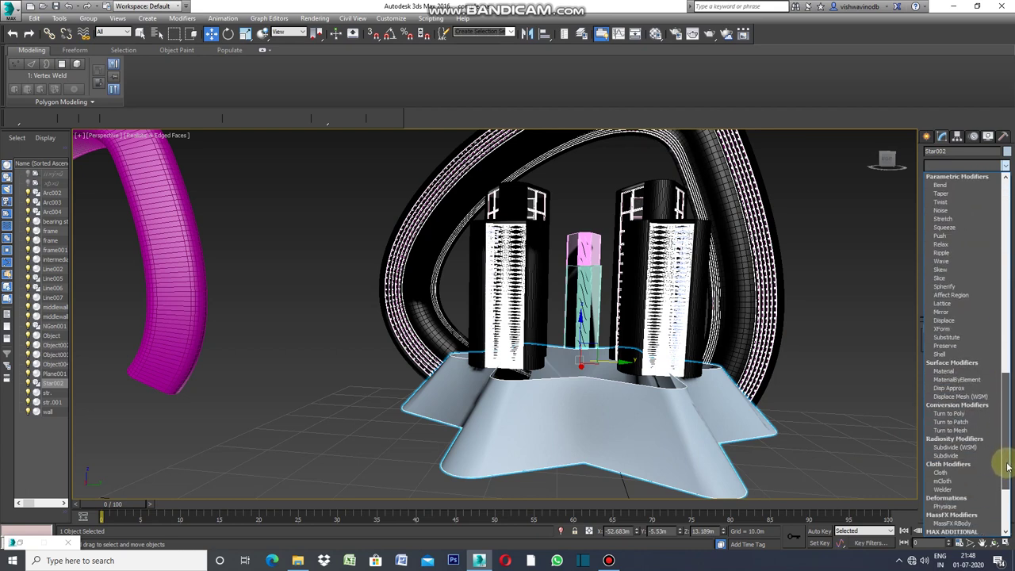
left_click_drag(1007, 466, 1007, 445)
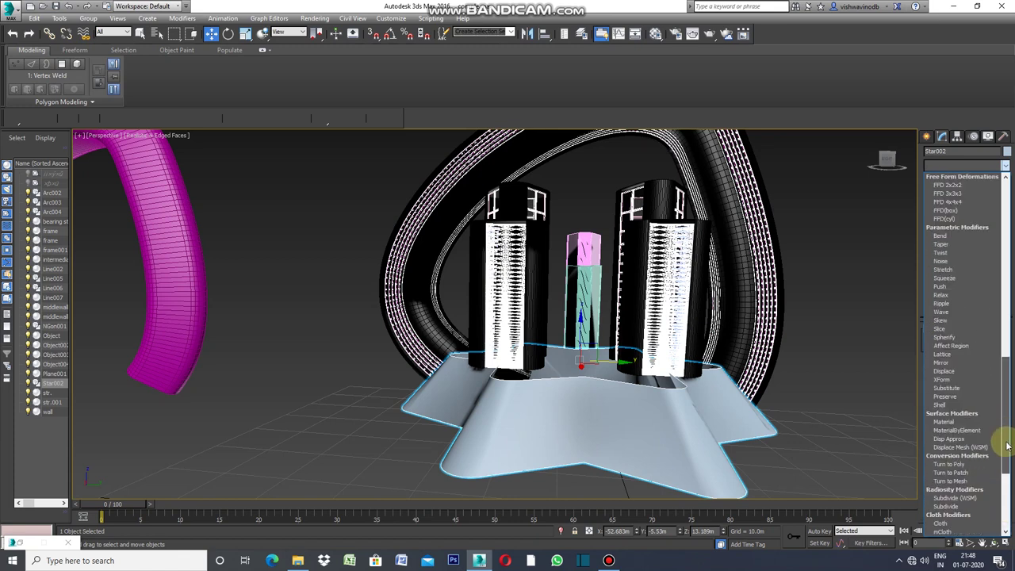
left_click_drag(1006, 446, 1004, 408)
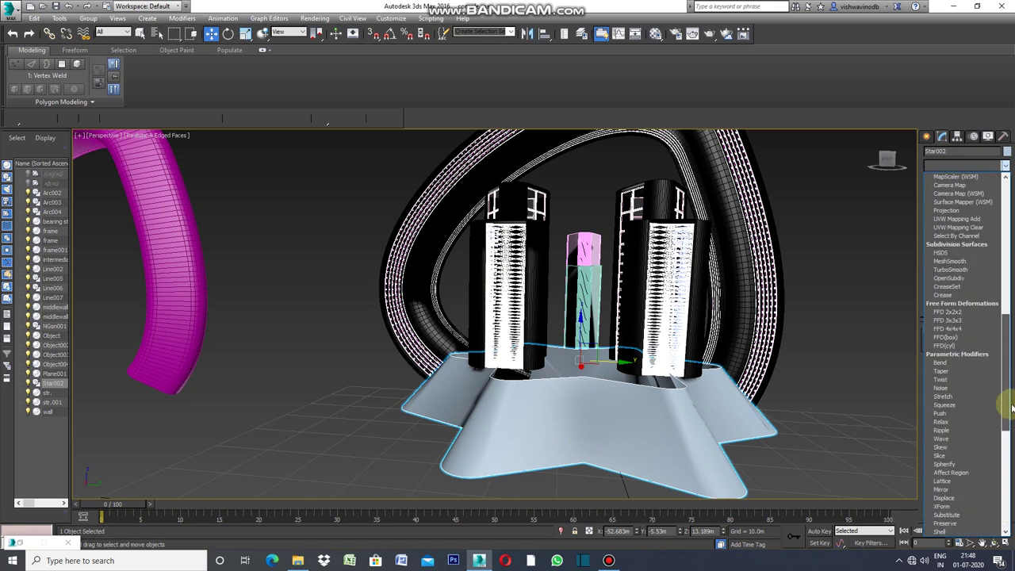
left_click(951, 262)
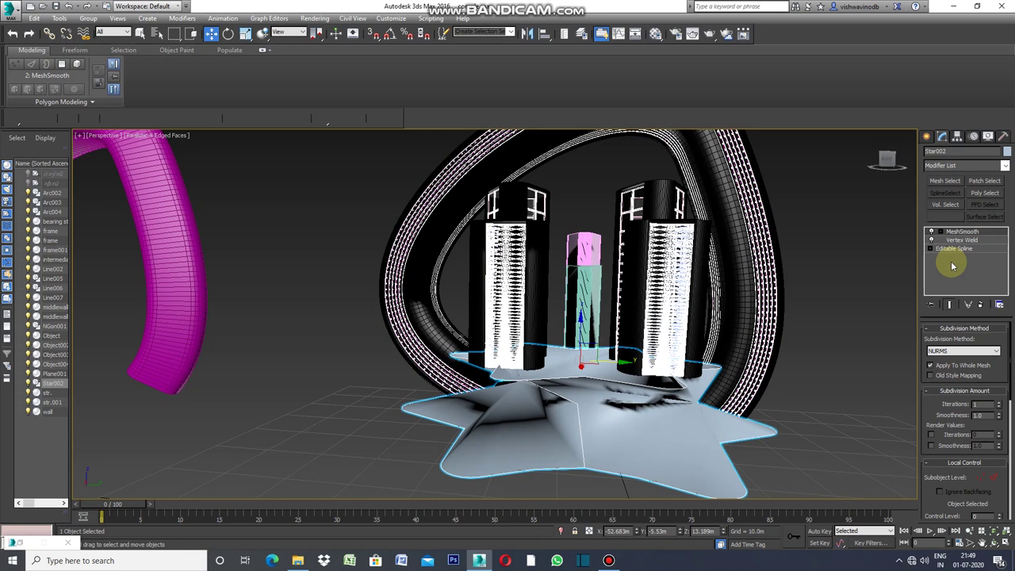
Step: Return to Star002's modifier stack and add Edit Poly on top
left_click(749, 483)
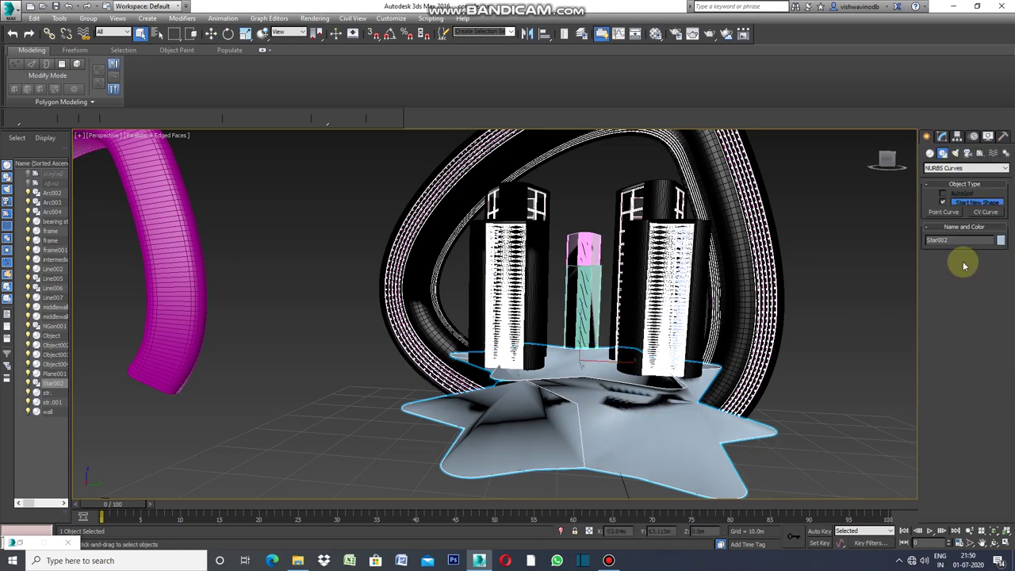
left_click(942, 137)
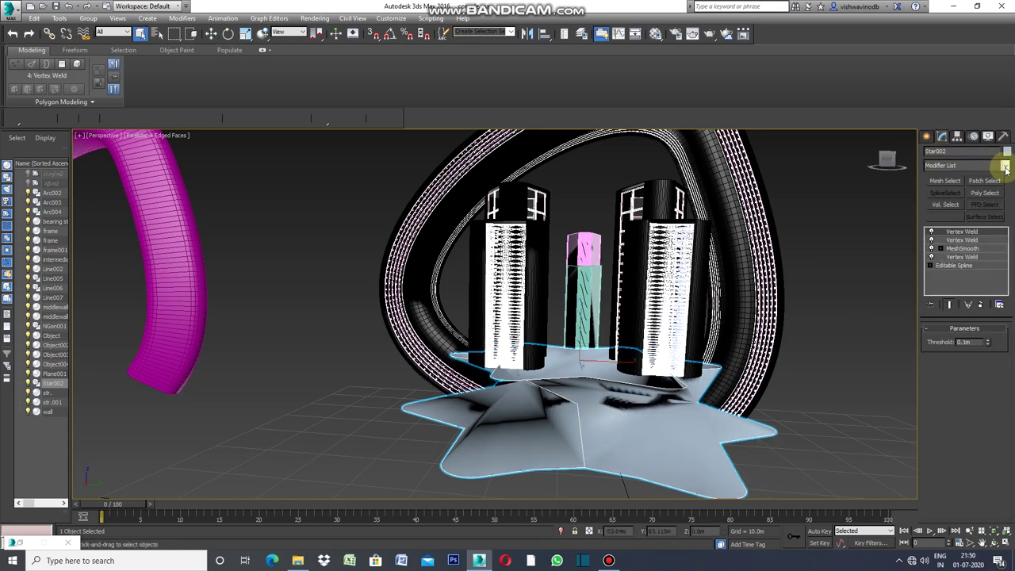
left_click(1005, 166)
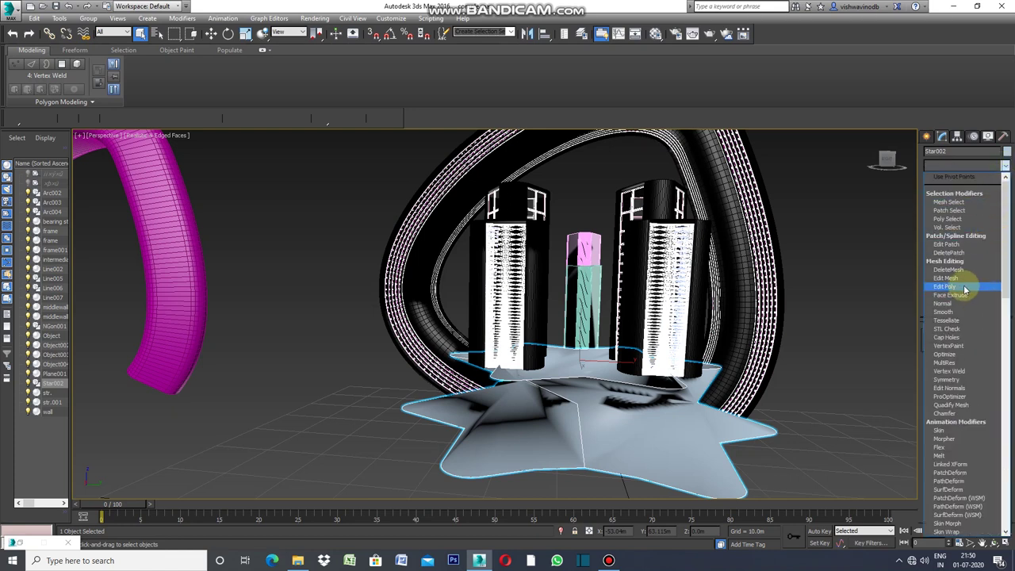
left_click(964, 287)
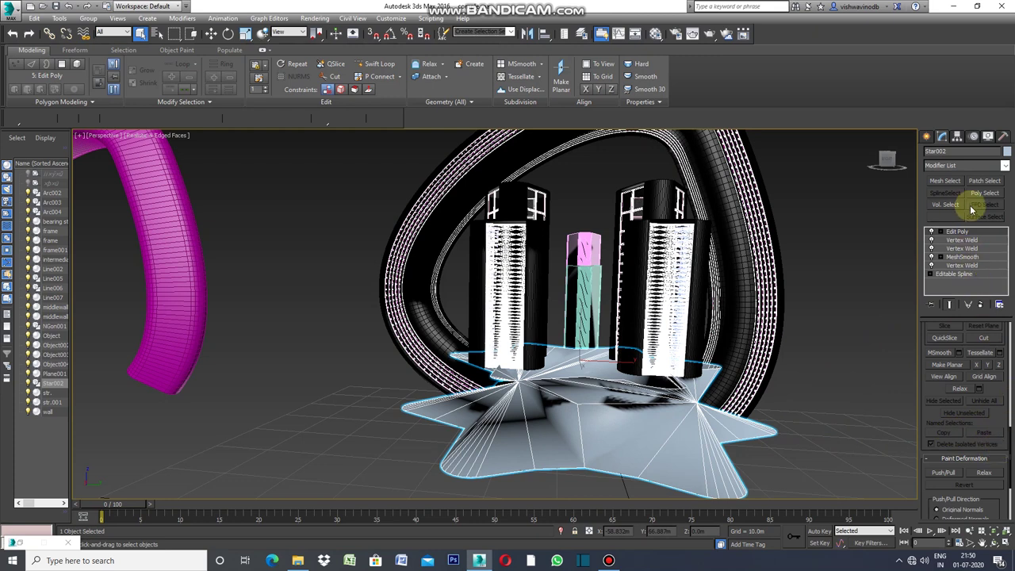
Step: Enter Edit Poly's Polygon level, add a MeshSmooth above it, and deselect Star002
left_click_drag(1010, 442, 1000, 332)
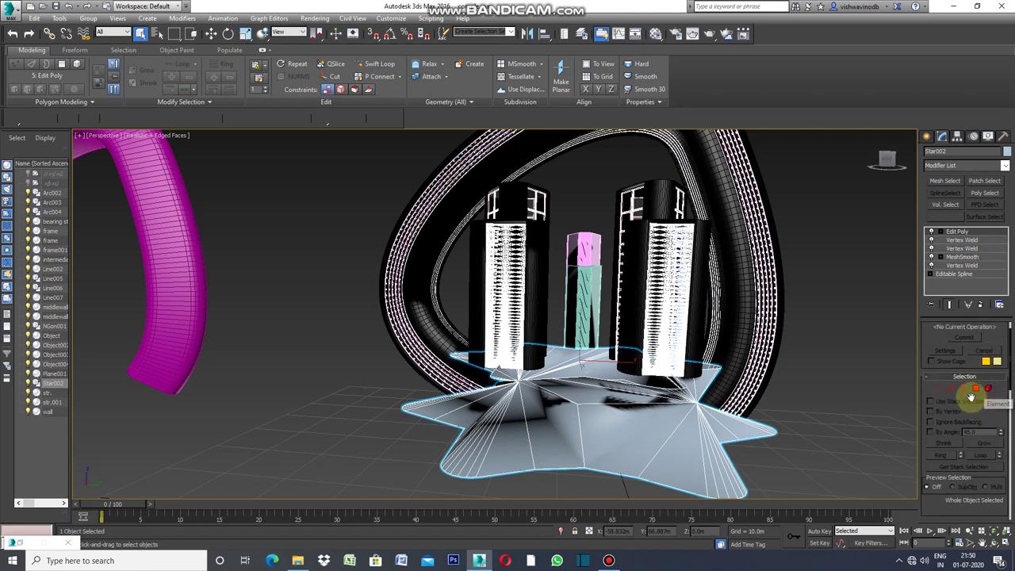
left_click(976, 388)
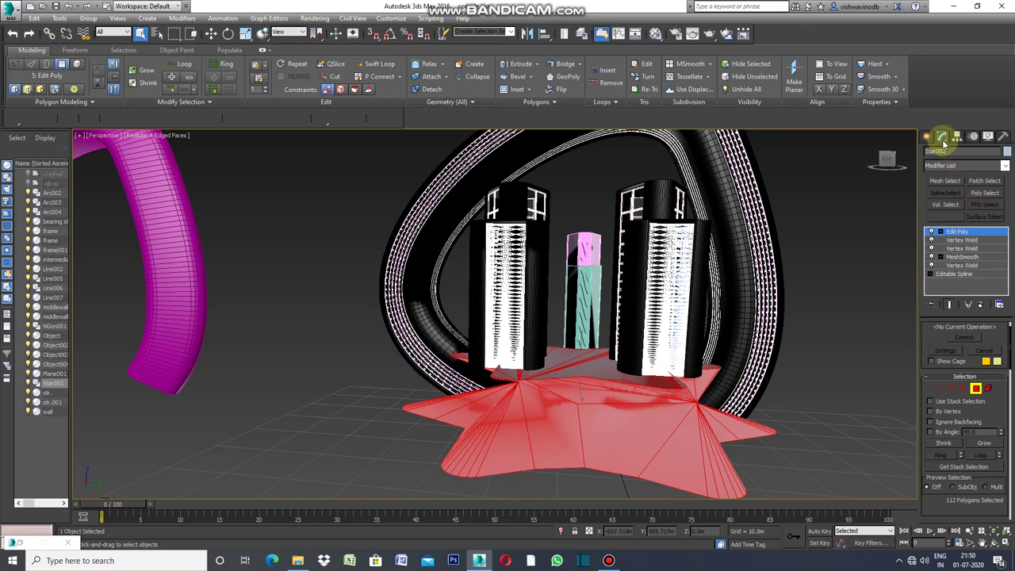
left_click(1004, 167)
scroll(1004, 317, "down", 3)
scroll(1003, 341, "down", 7)
scroll(1000, 349, "down", 2)
scroll(1004, 388, "down", 2)
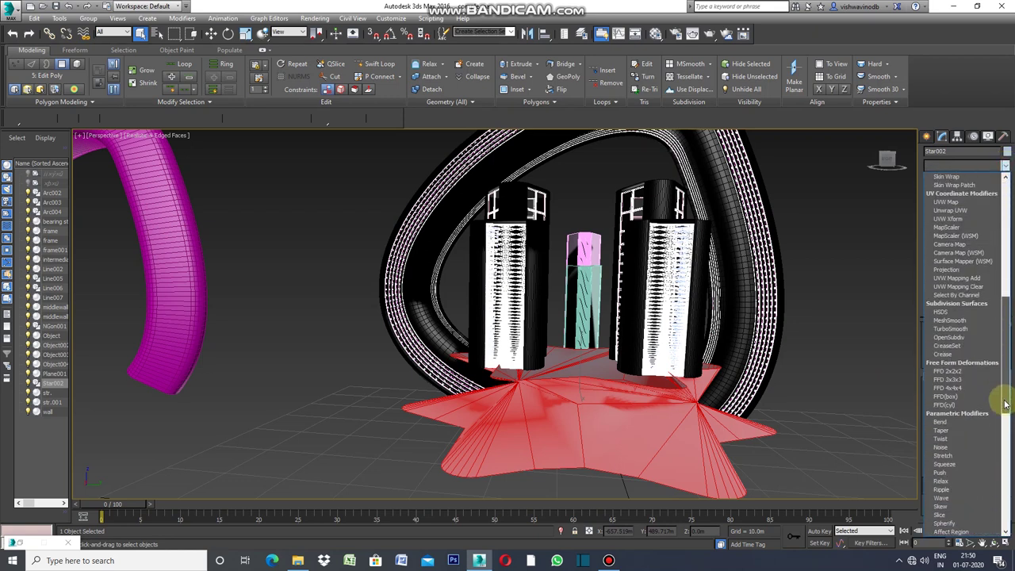
left_click(951, 320)
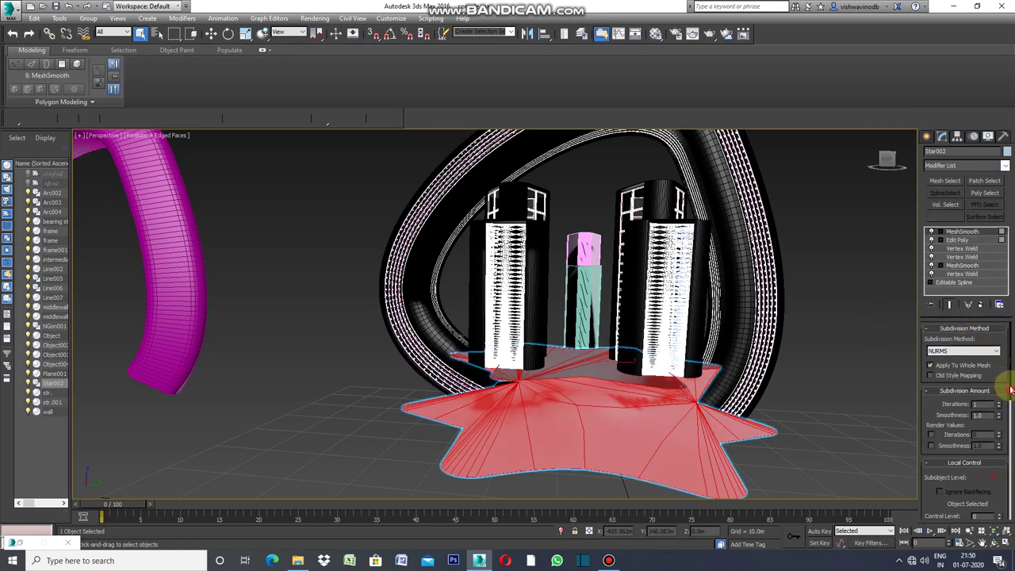
left_click(865, 275)
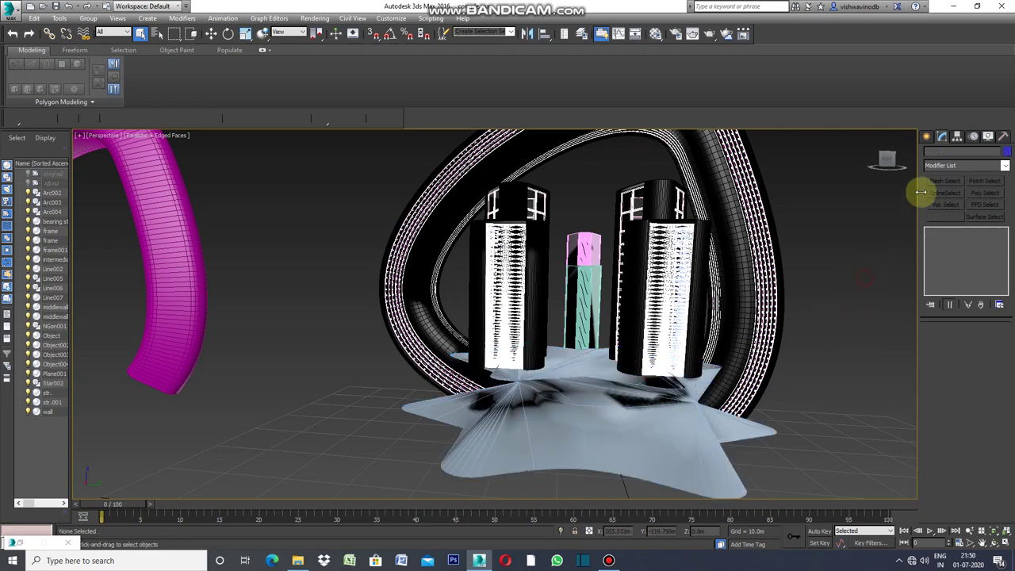
Step: Reselect Star002 and add another Edit Poly modifier above the second MeshSmooth
left_click(927, 137)
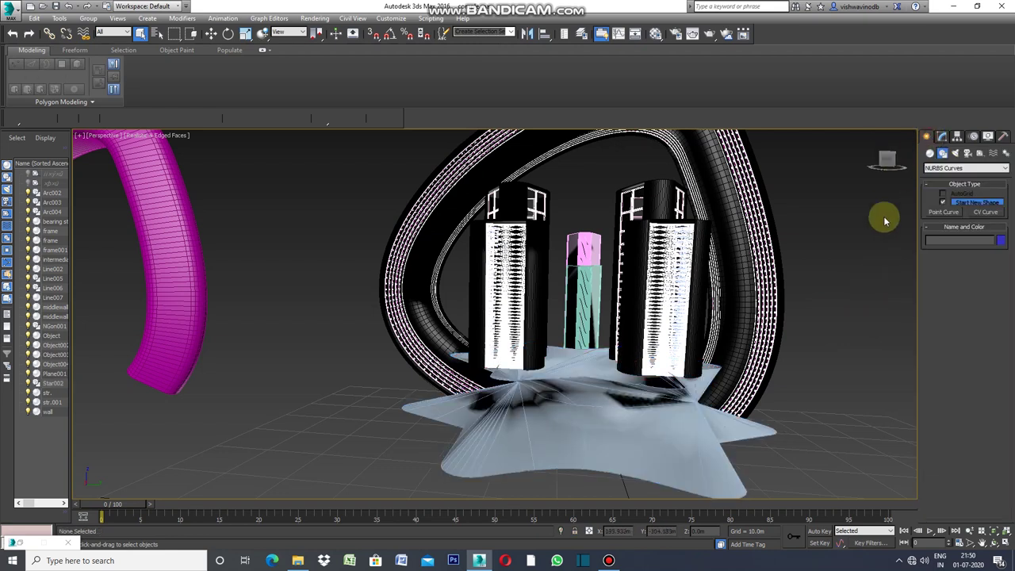
left_click(688, 423)
left_click(941, 136)
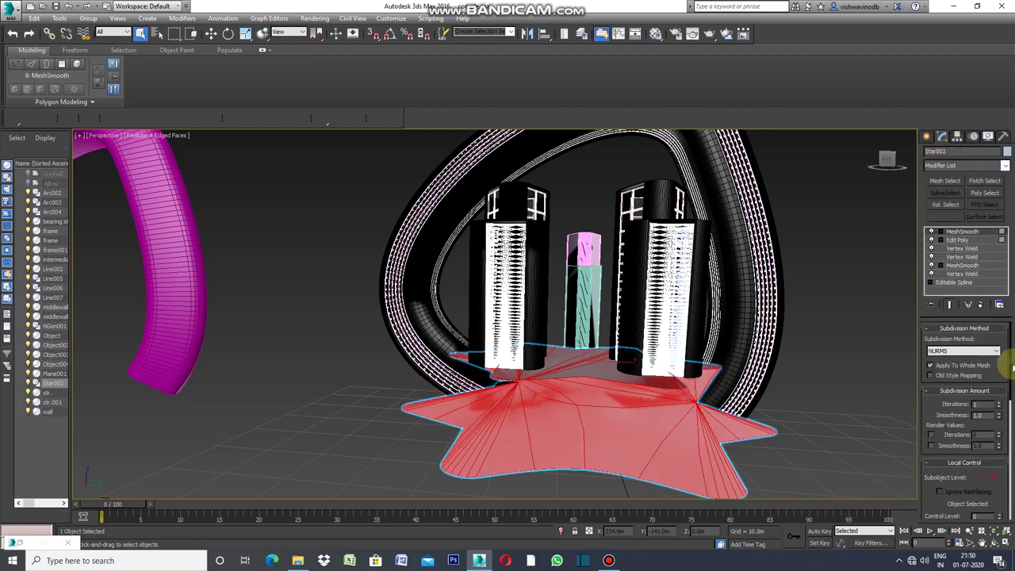
left_click(1005, 165)
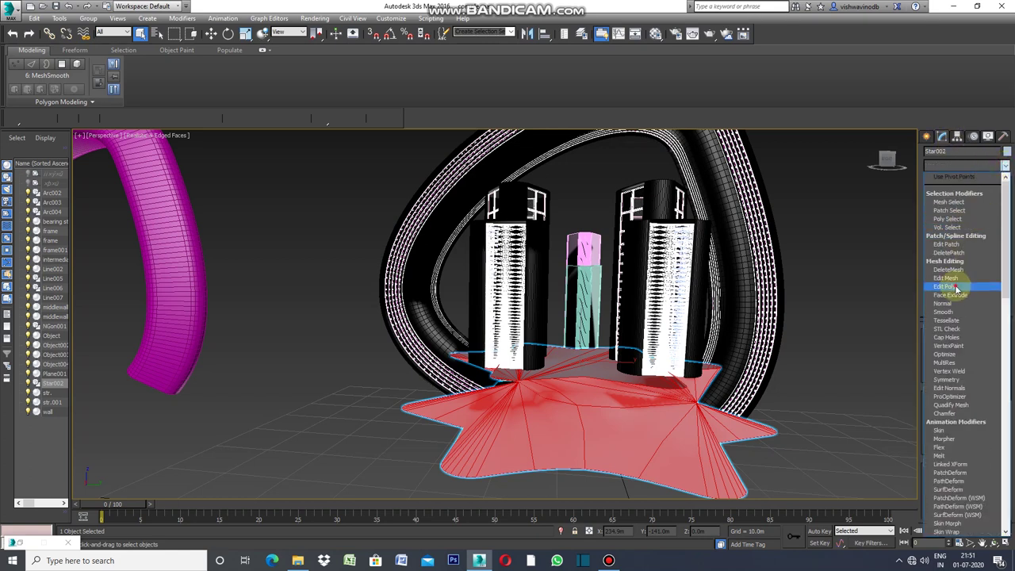
left_click(948, 286)
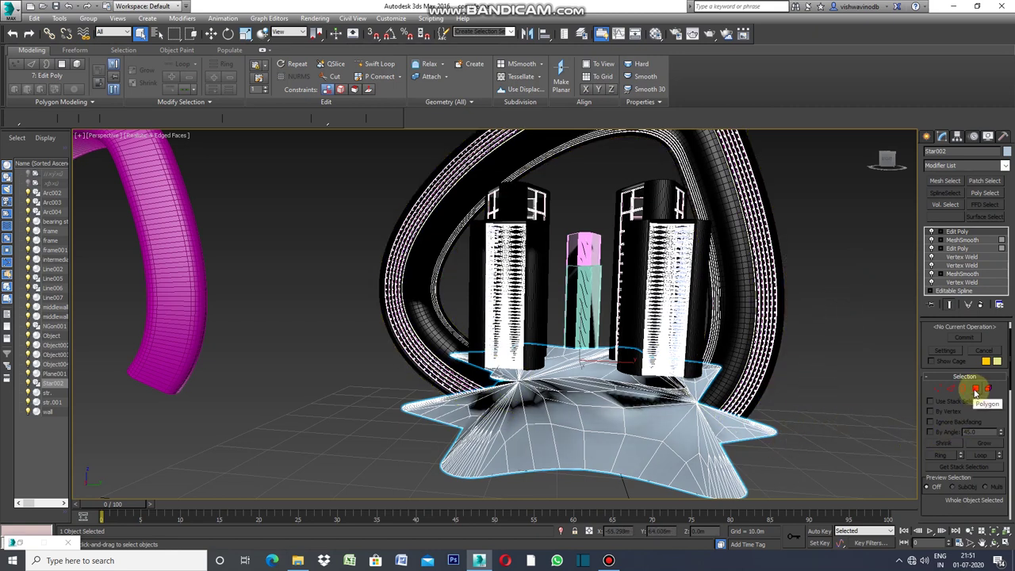
Step: Check the Polygon and Edge levels, then reselect Star002 in the Modify panel
left_click(975, 388)
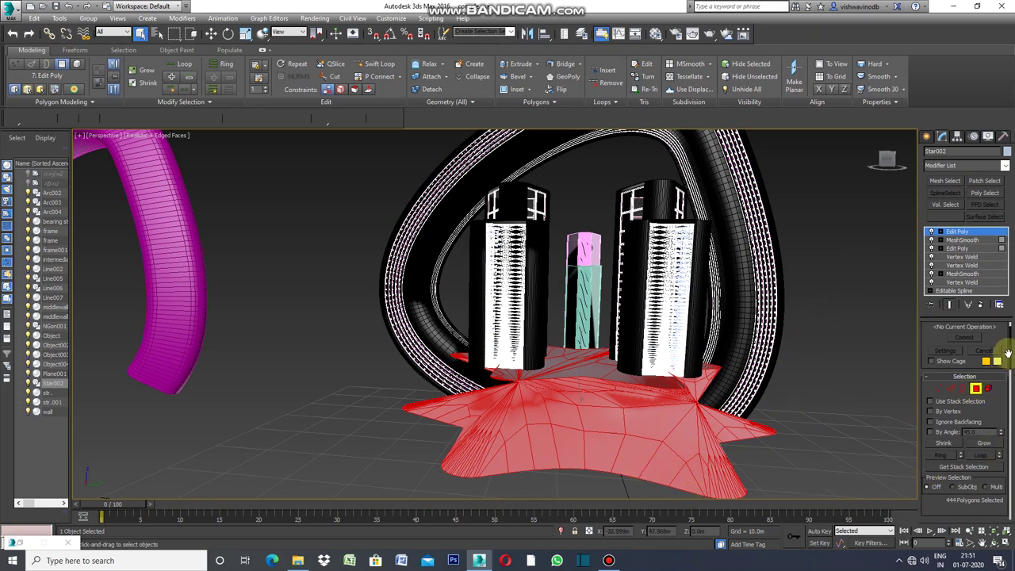
left_click_drag(1011, 355, 1011, 397)
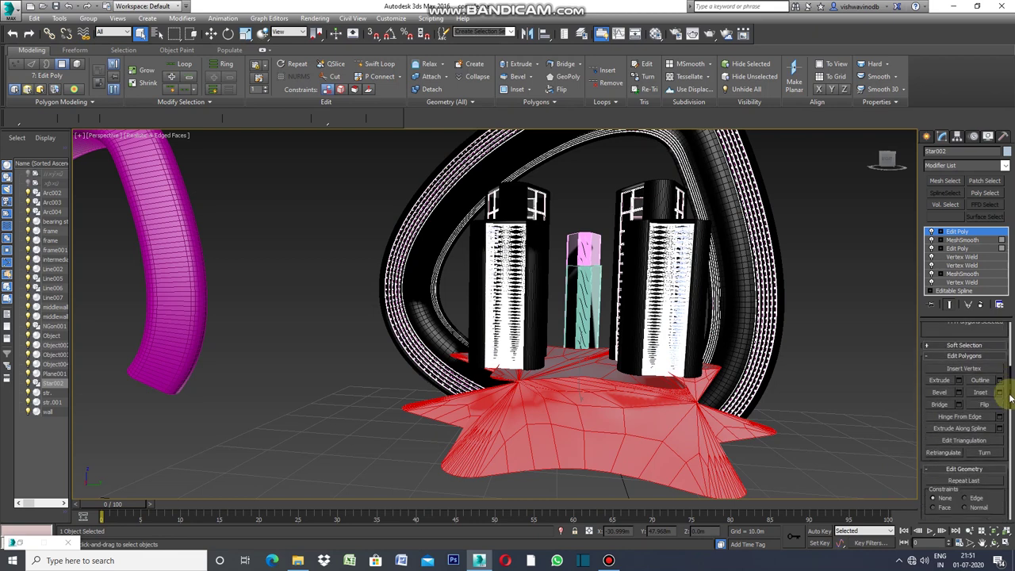
key("2")
left_click(927, 137)
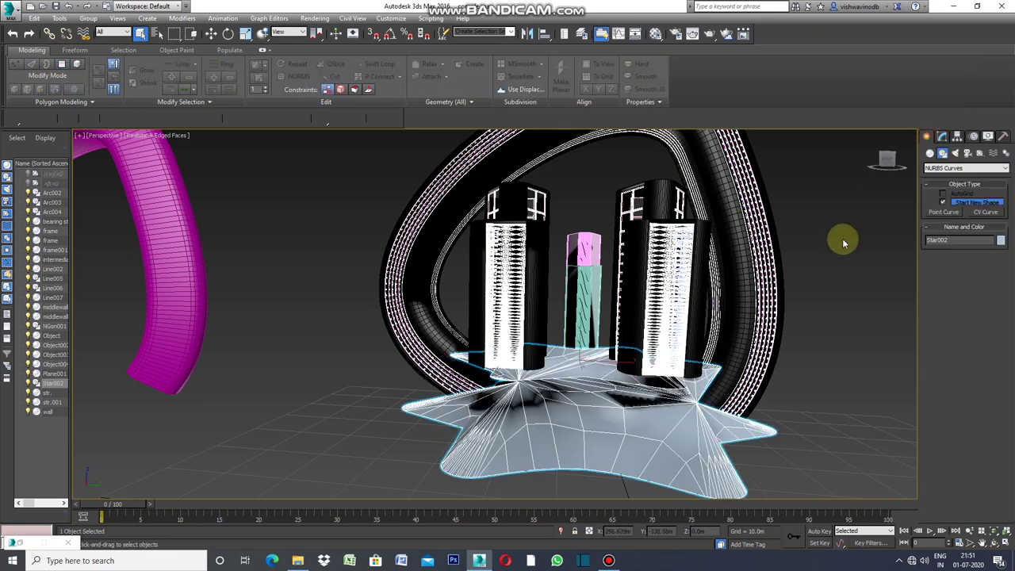
left_click(840, 240)
left_click(695, 423)
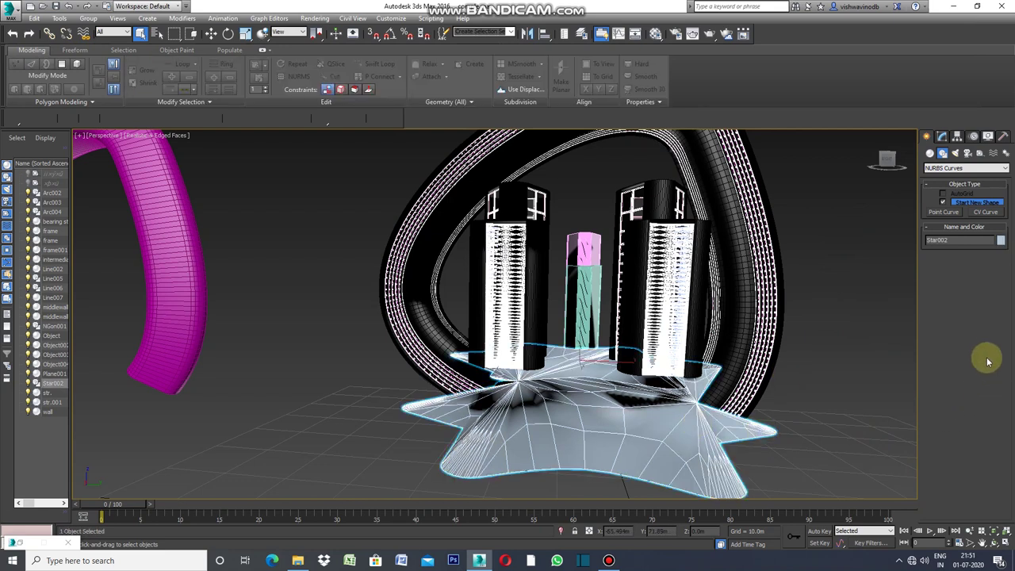
left_click(942, 138)
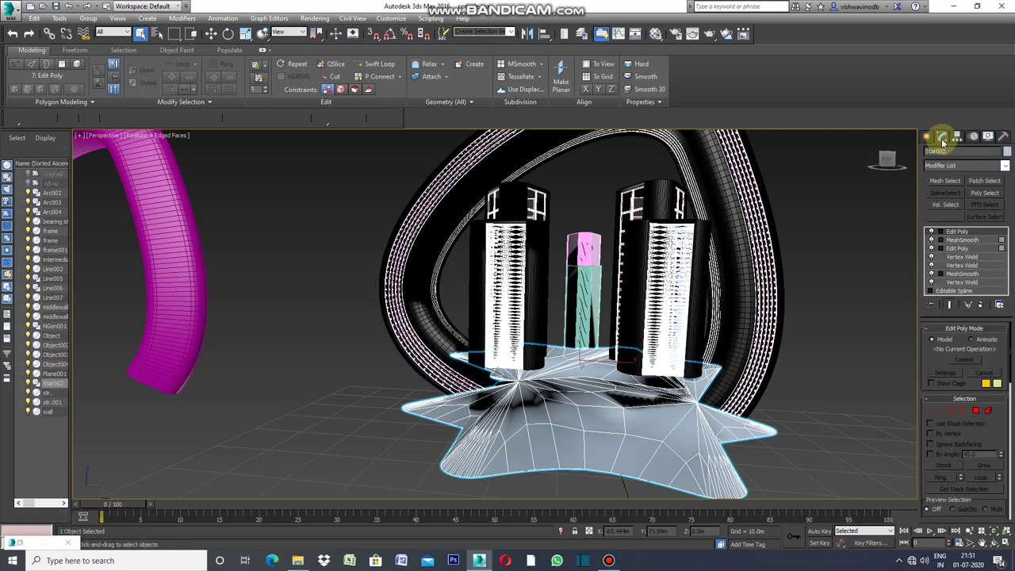
Step: Try Connect on the star base's edges, then clear the selection and reselect Star002
left_click(949, 411)
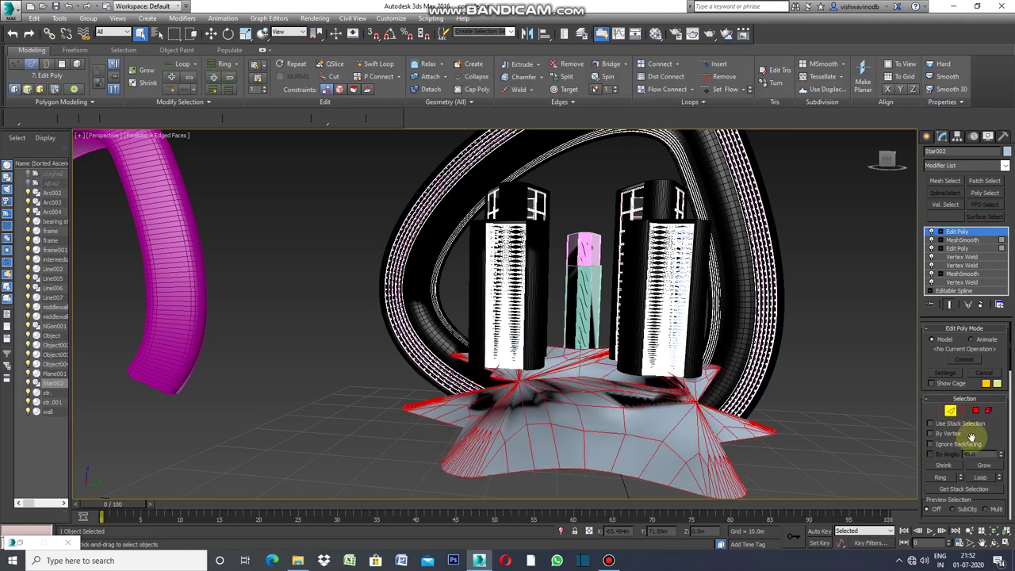
left_click_drag(1009, 370, 988, 428)
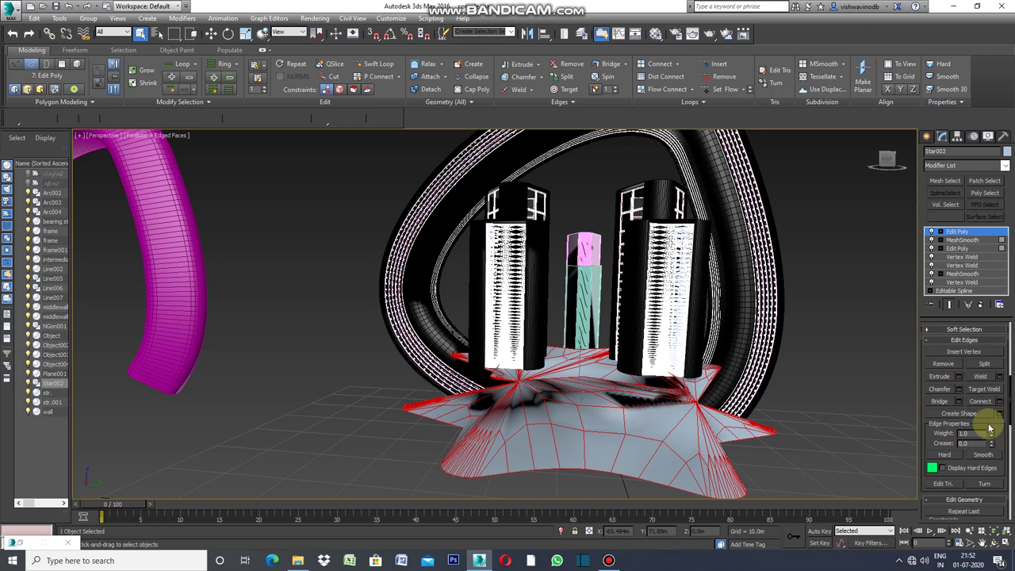
left_click(1000, 403)
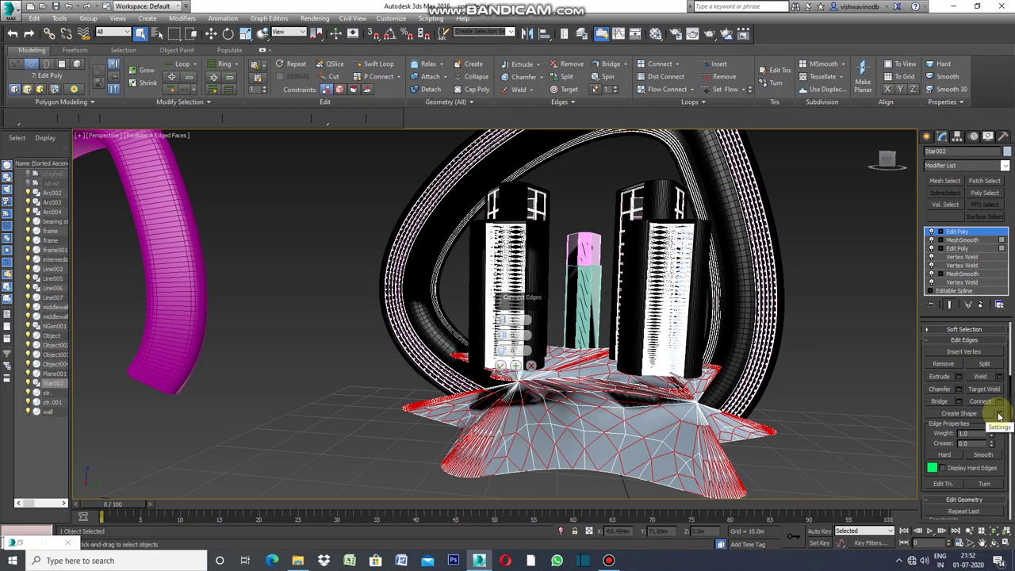
left_click(862, 369)
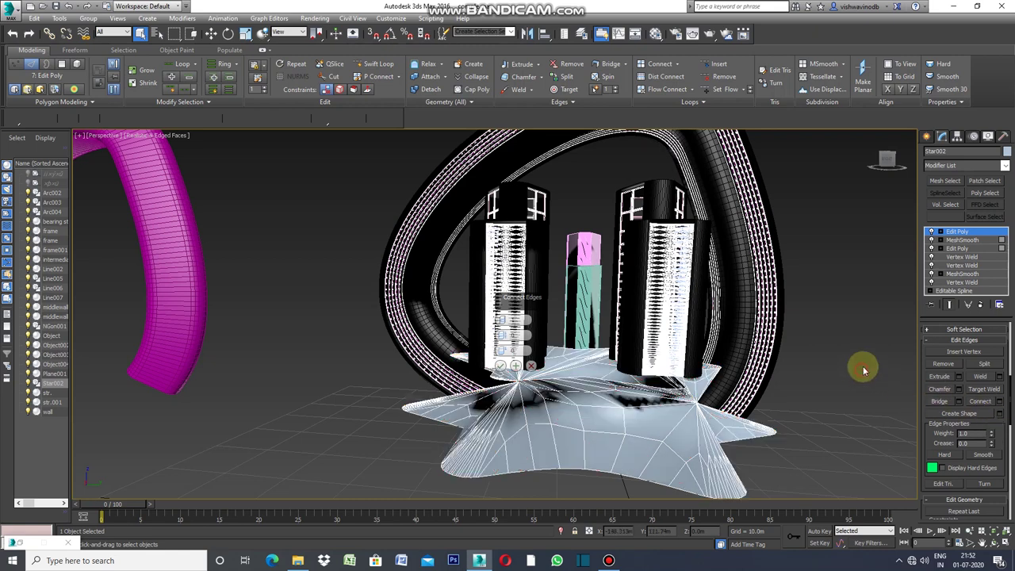
left_click(927, 139)
left_click(831, 300)
left_click(697, 449)
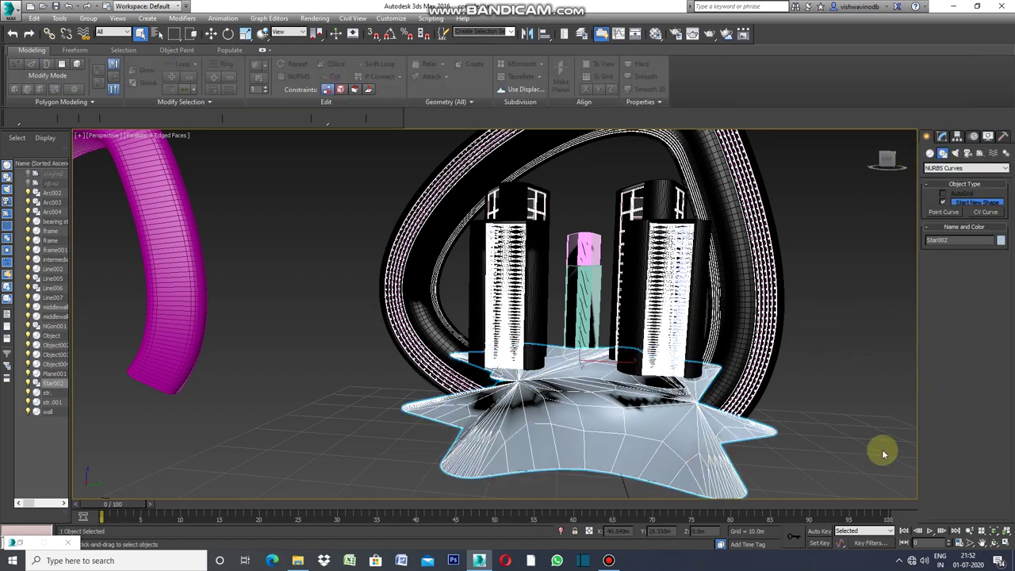
left_click(942, 137)
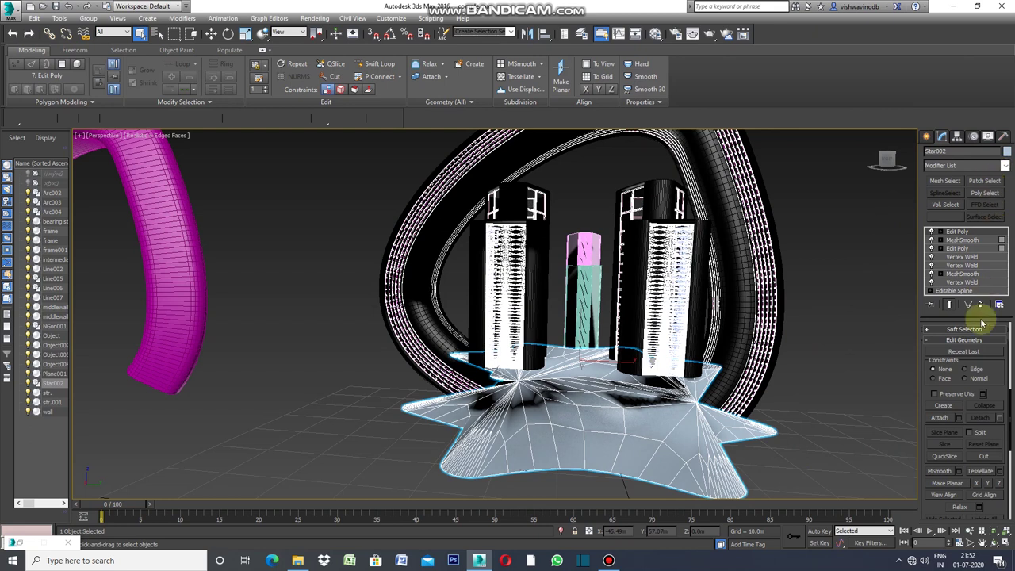
scroll(1005, 372, "up", 5)
Step: Preview a chamfer of about 20.0 across Star002's 1776 selected edges
left_click(954, 413)
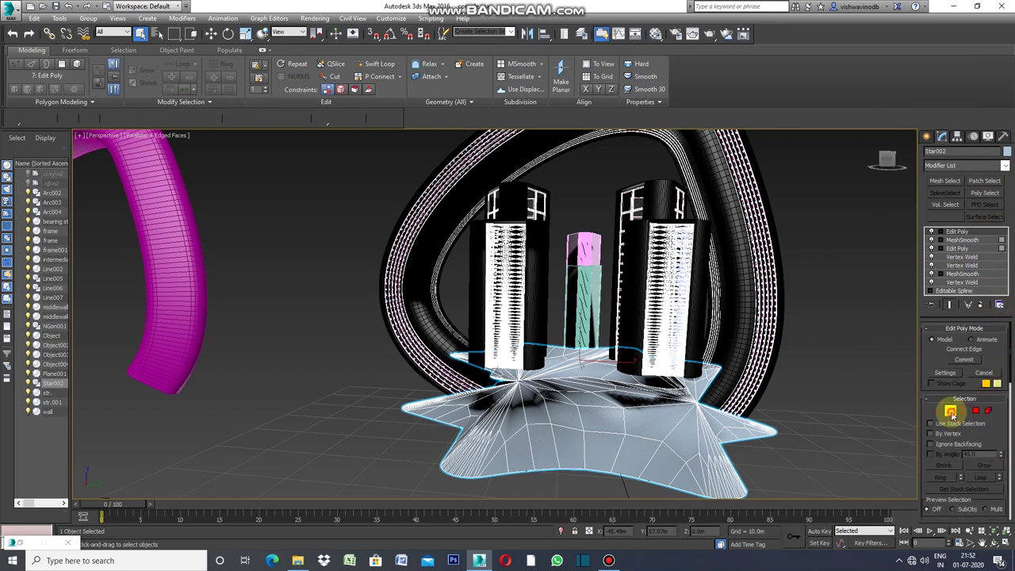
scroll(1009, 379, "down", 1)
scroll(1009, 382, "down", 2)
scroll(1011, 387, "down", 2)
scroll(1011, 386, "down", 1)
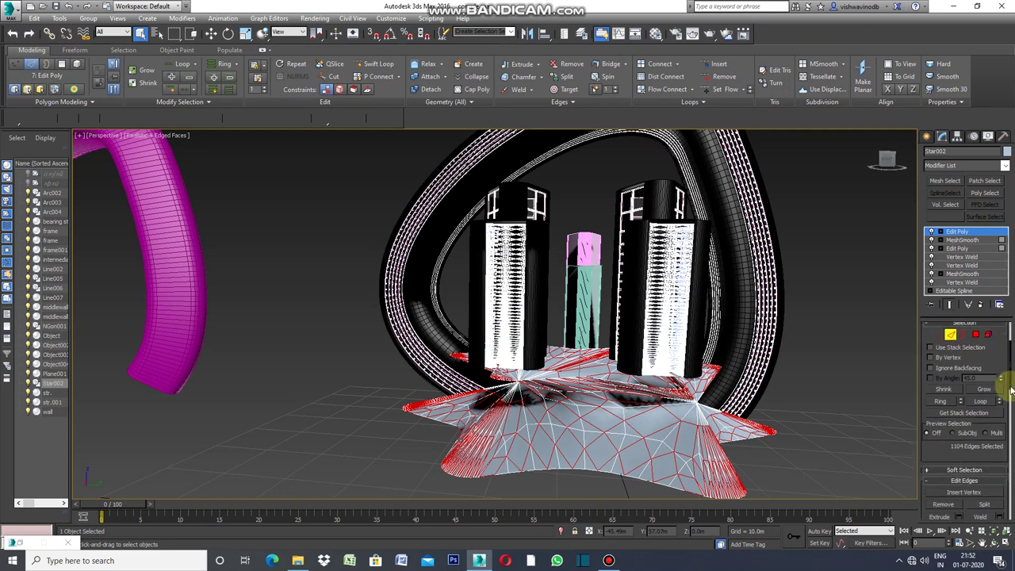
scroll(1011, 388, "down", 2)
scroll(1010, 389, "down", 2)
scroll(999, 404, "down", 2)
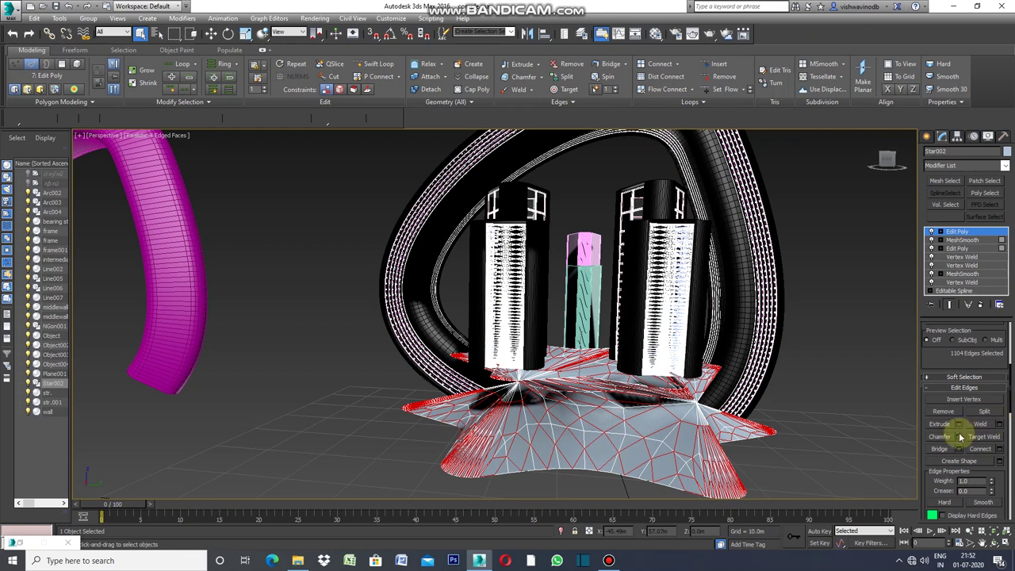
left_click(956, 436)
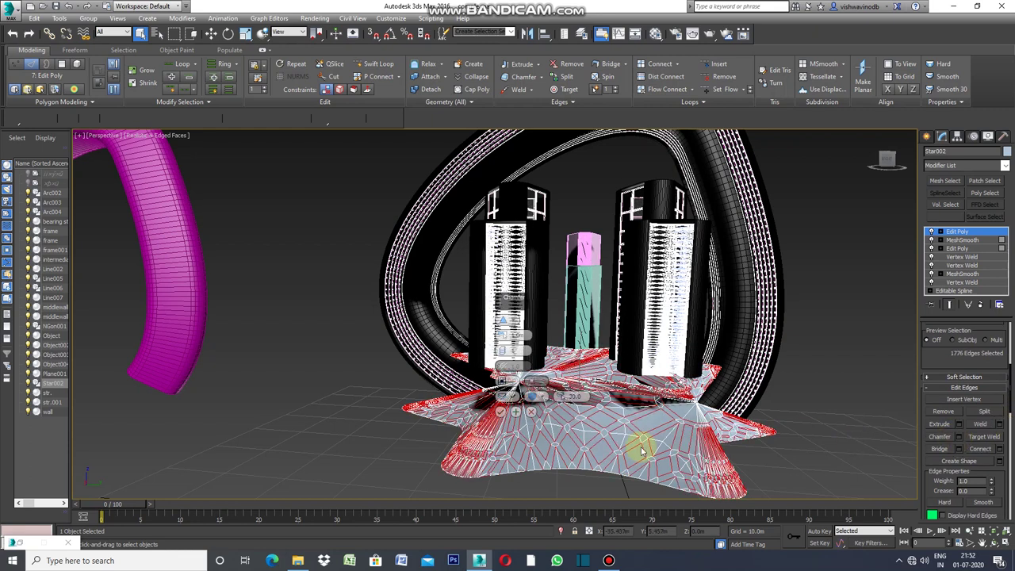
Step: Commit the edge chamfer at 0.2m, then select all 3996 of the star base's polygons
left_click(523, 335)
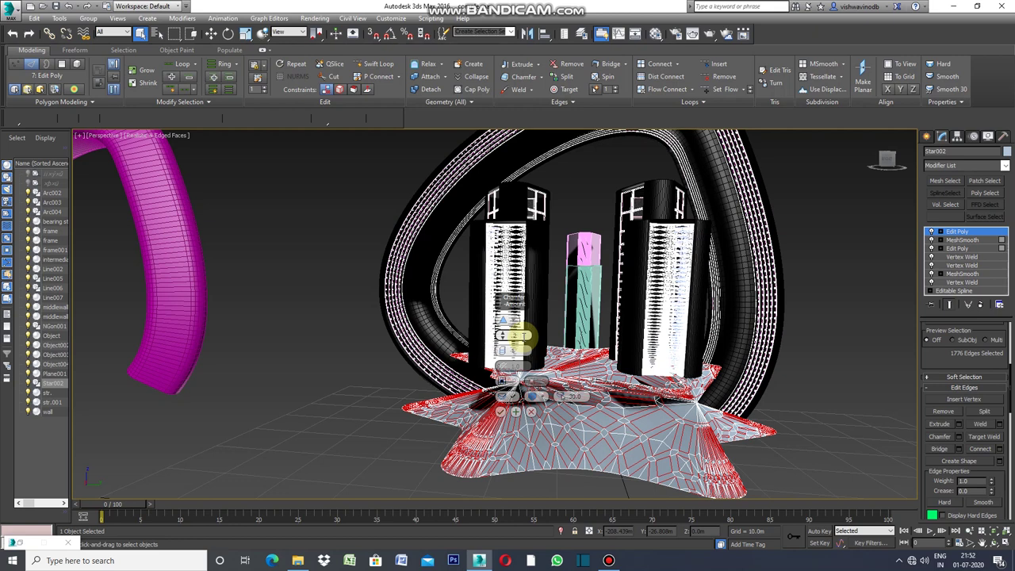
type("0.2")
key("Return")
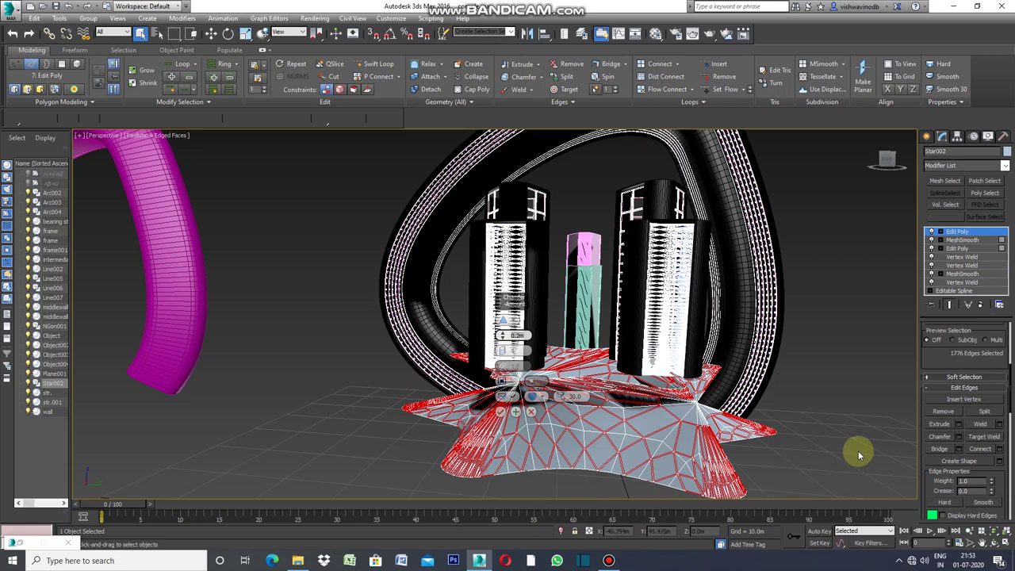
scroll(963, 380, "up", 3)
left_click(975, 353)
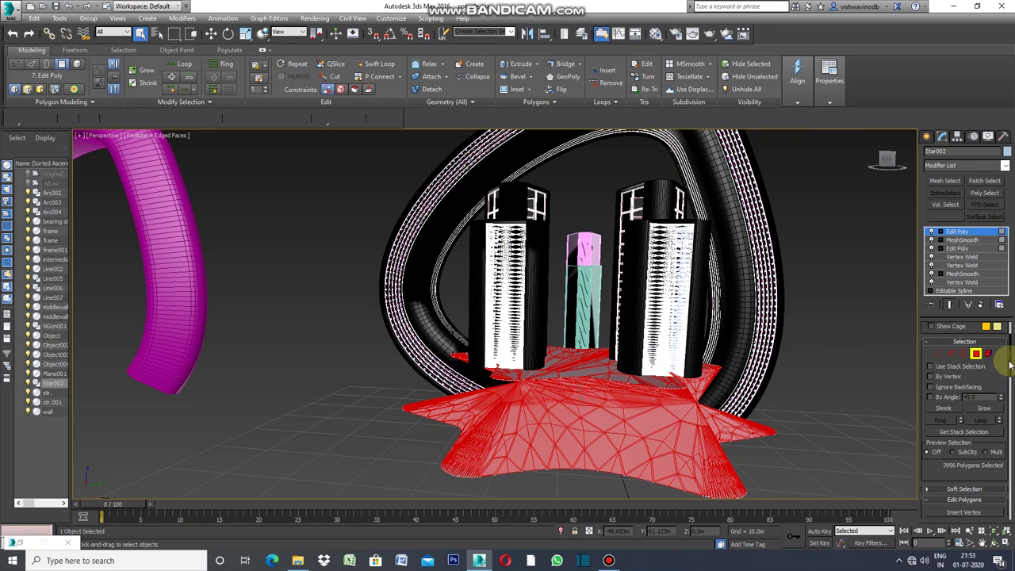
Step: Detach the star base's selected lattice faces into a separate object
left_click_drag(1009, 363, 1011, 418)
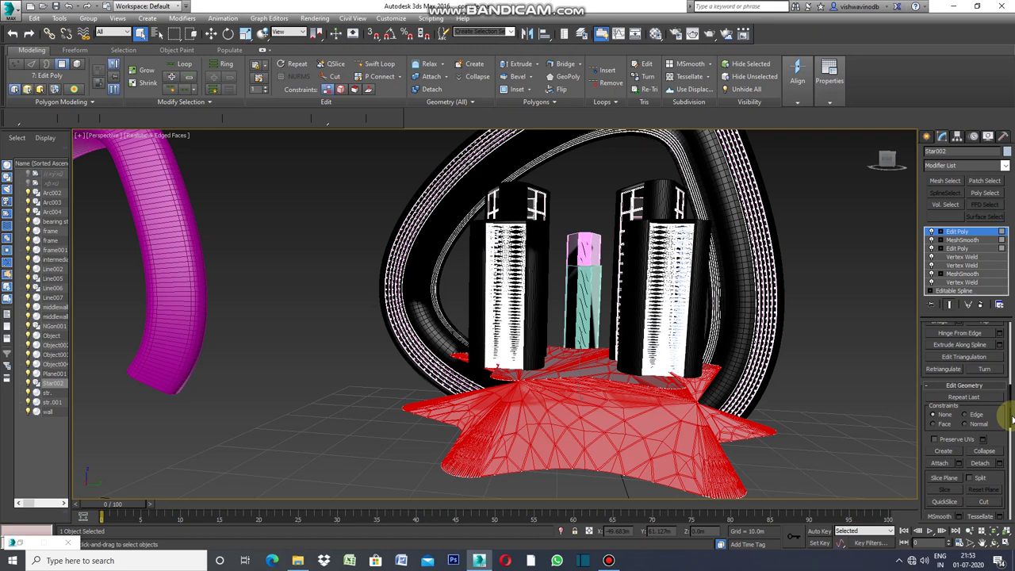
left_click_drag(1012, 418, 1011, 425)
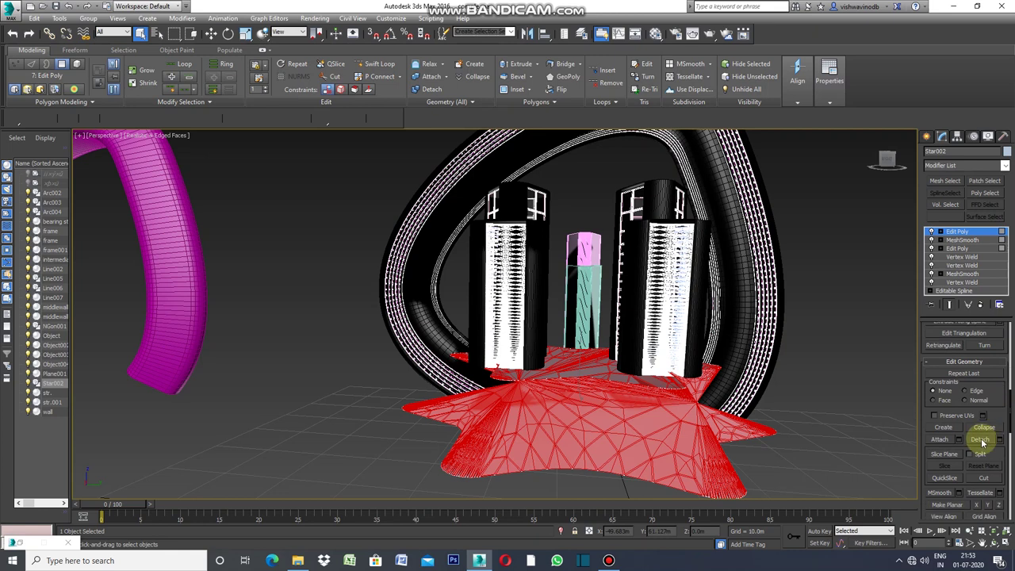
left_click(982, 440)
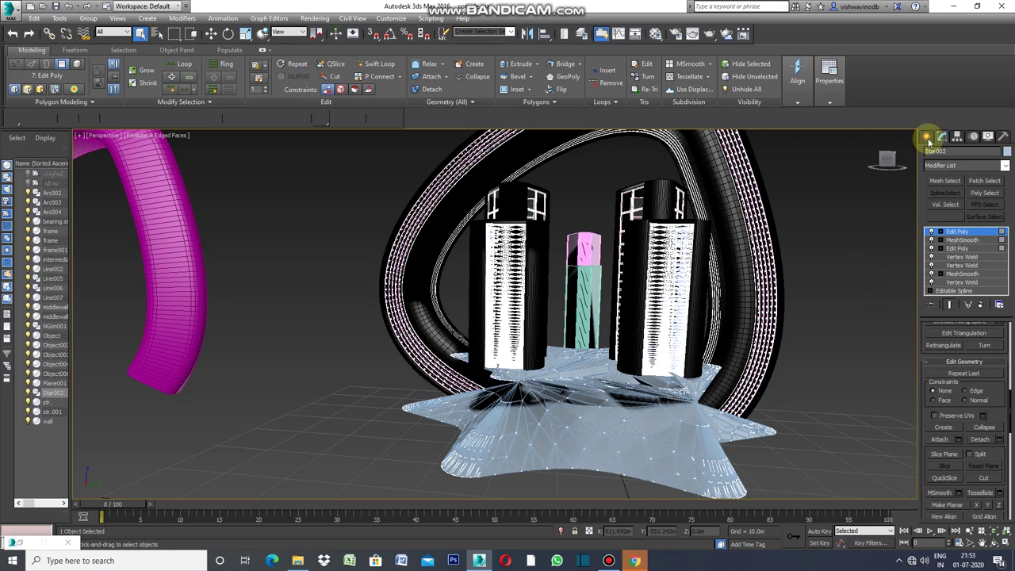
Step: Set Star002's object colour to black
left_click(1005, 151)
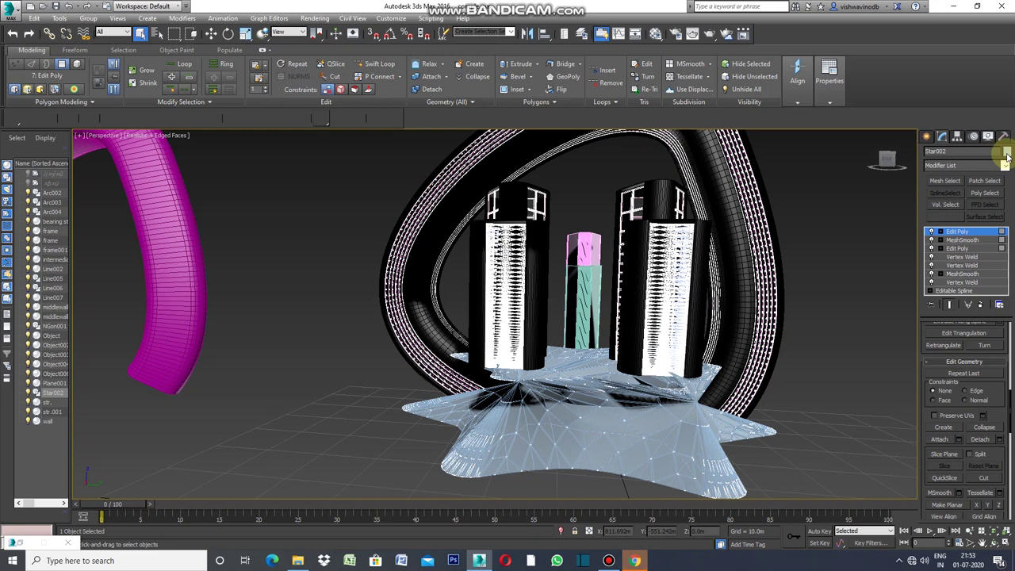
left_click(716, 317)
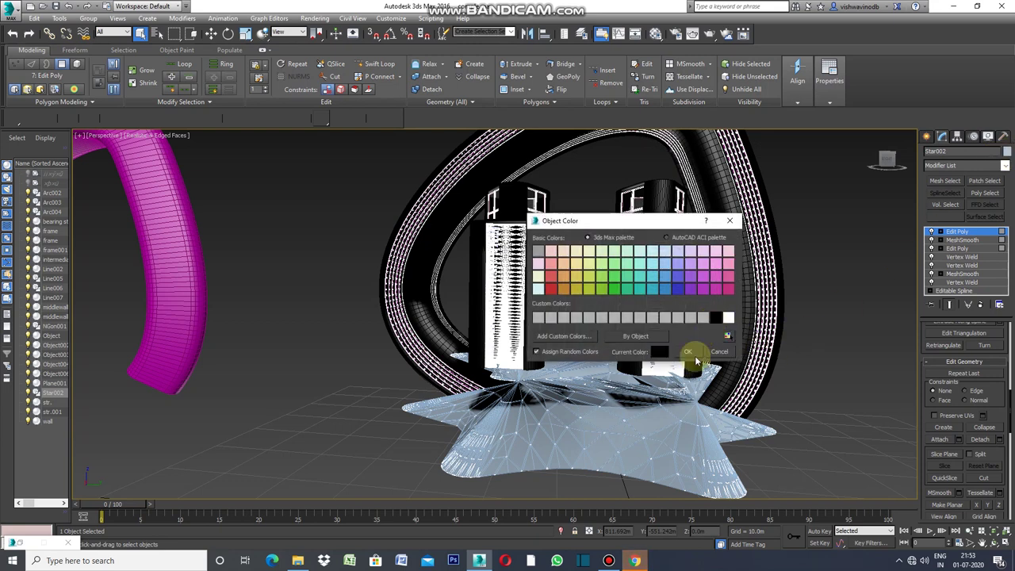
left_click(688, 355)
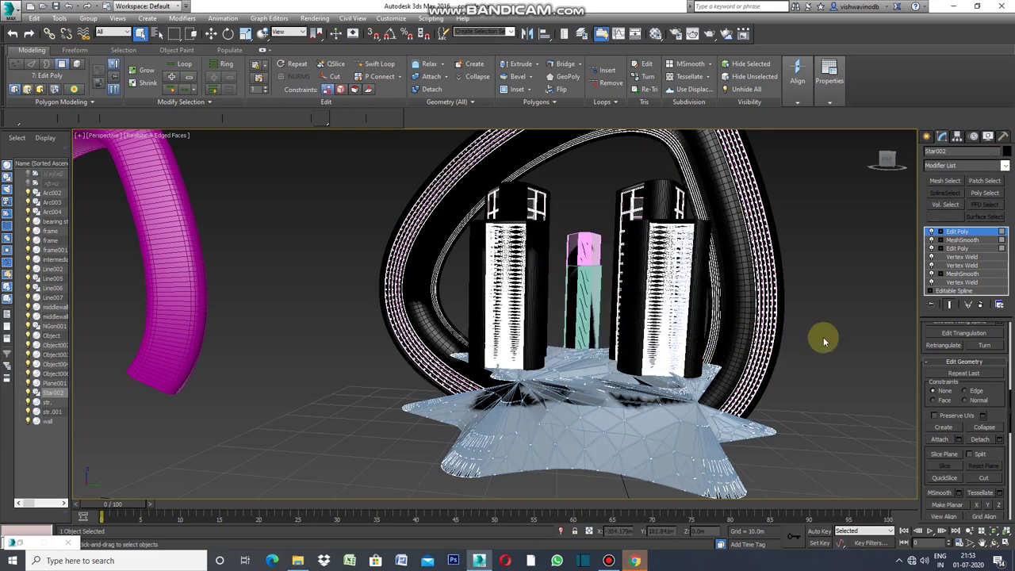
Step: Zoom in and inset all polygons of the detached base by 0.2m
left_click(969, 542)
scroll(716, 473, "up", 3)
scroll(702, 453, "up", 2)
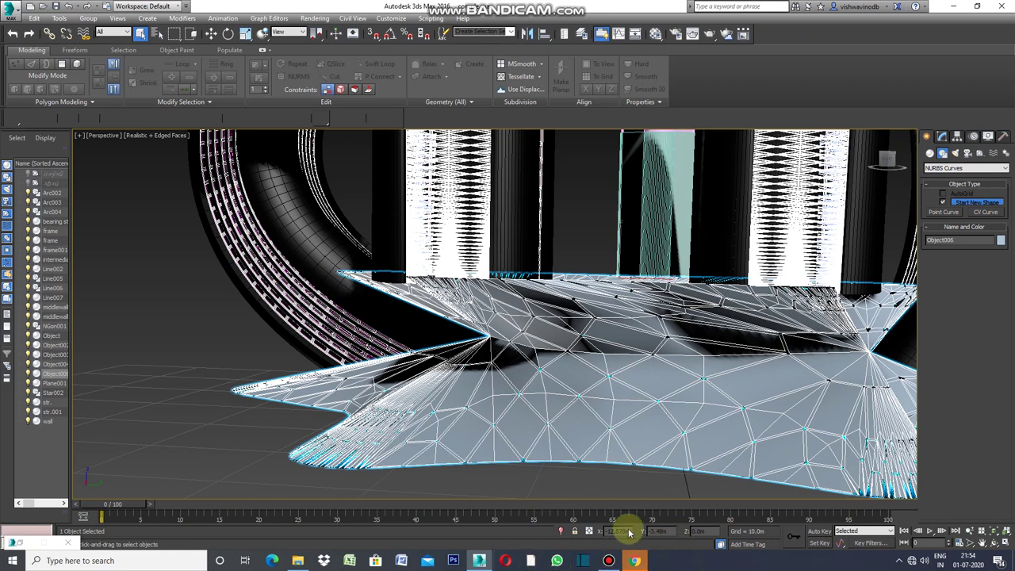
left_click(941, 136)
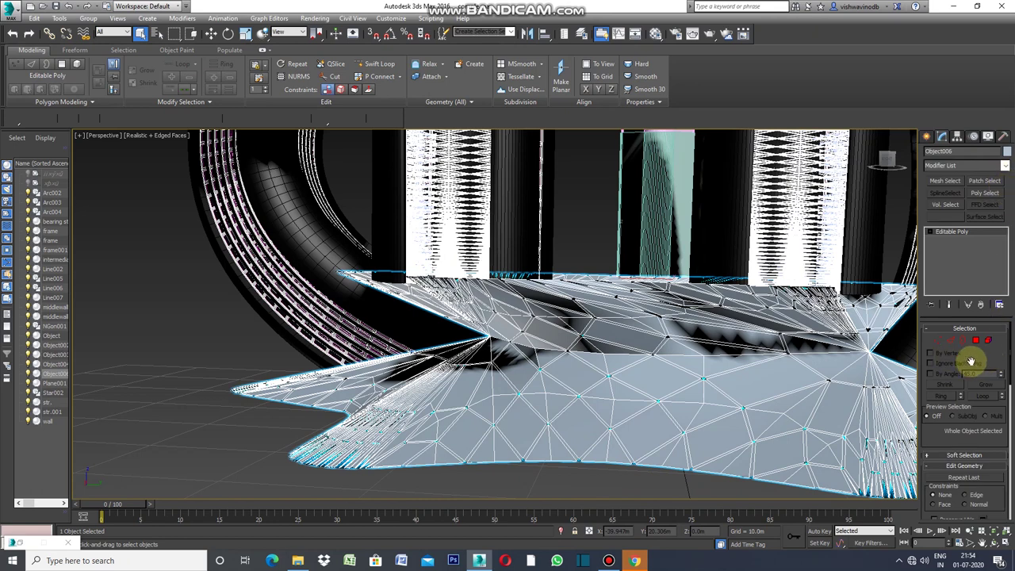
left_click(975, 340)
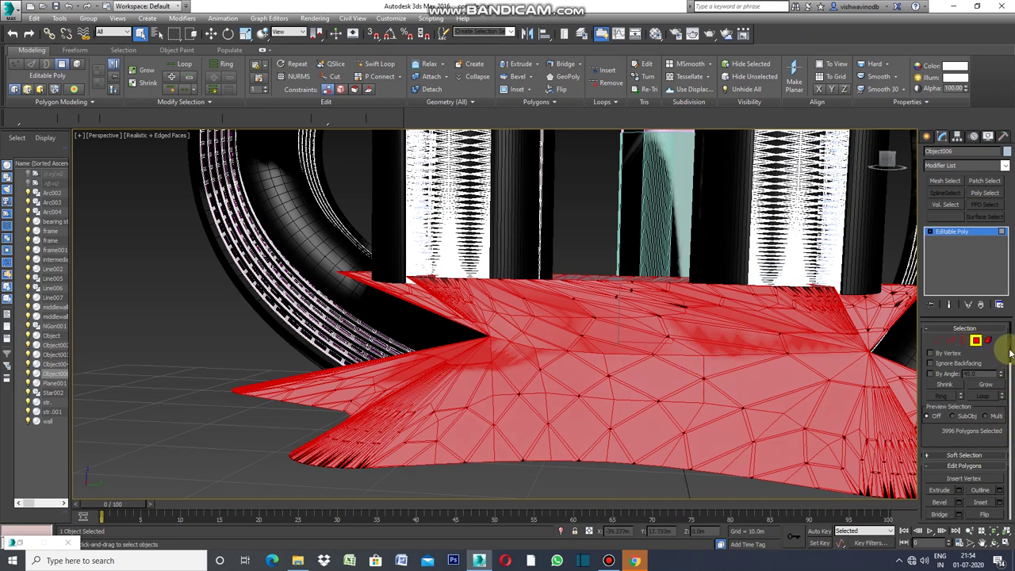
scroll(1010, 354, "down", 1)
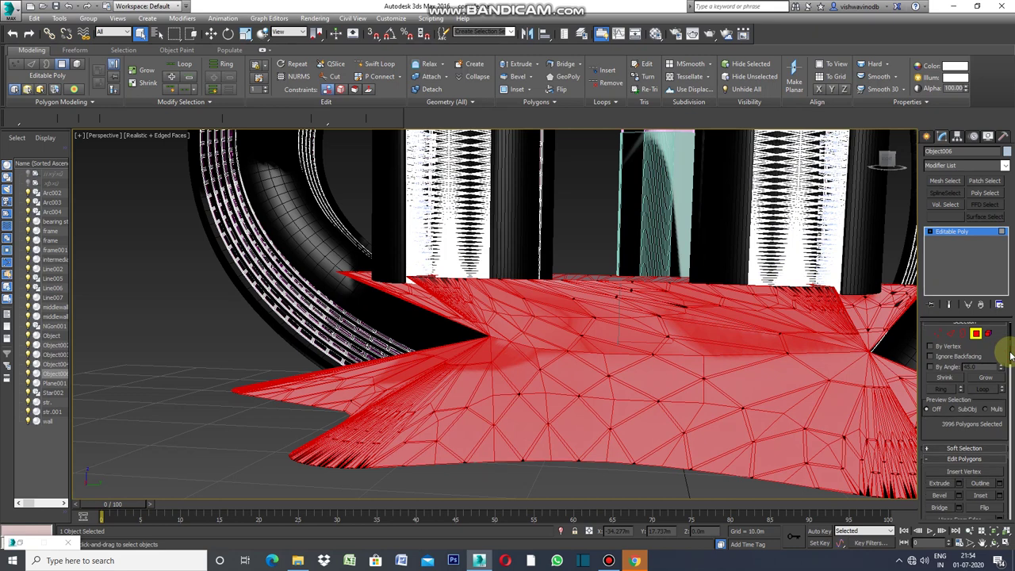
scroll(1010, 349, "down", 3)
scroll(1008, 357, "down", 2)
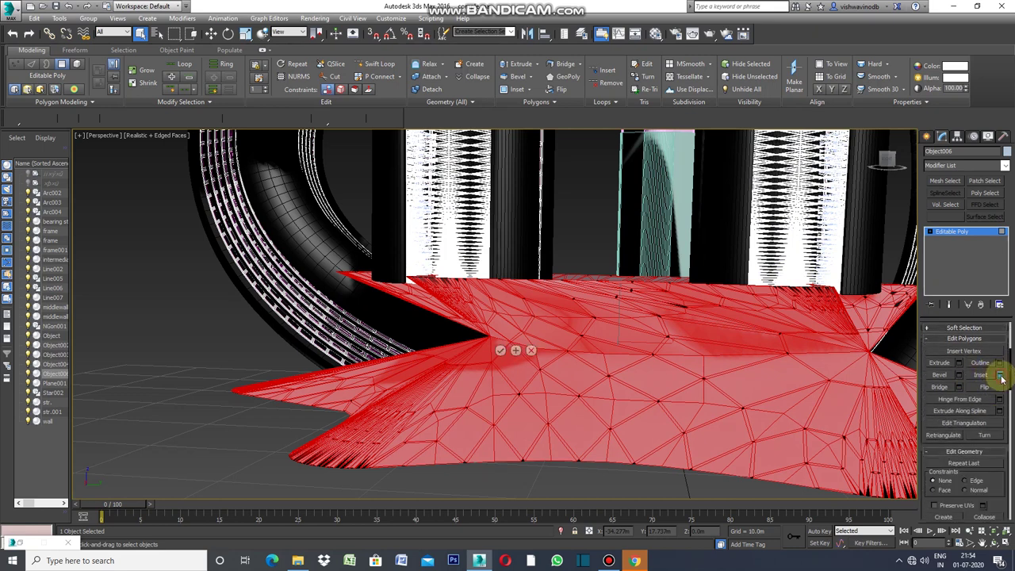
left_click(999, 375)
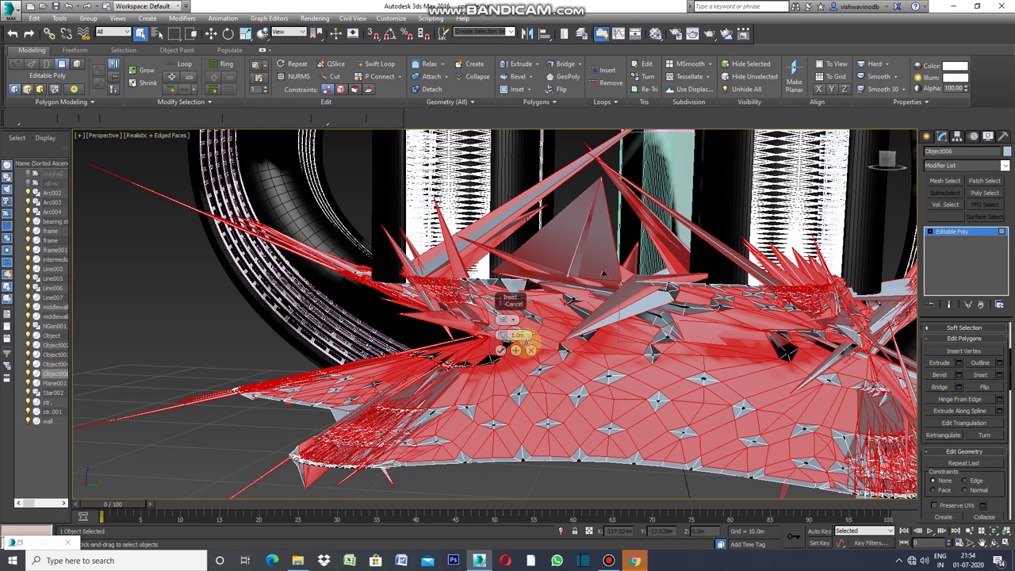
left_click_drag(515, 334, 499, 355)
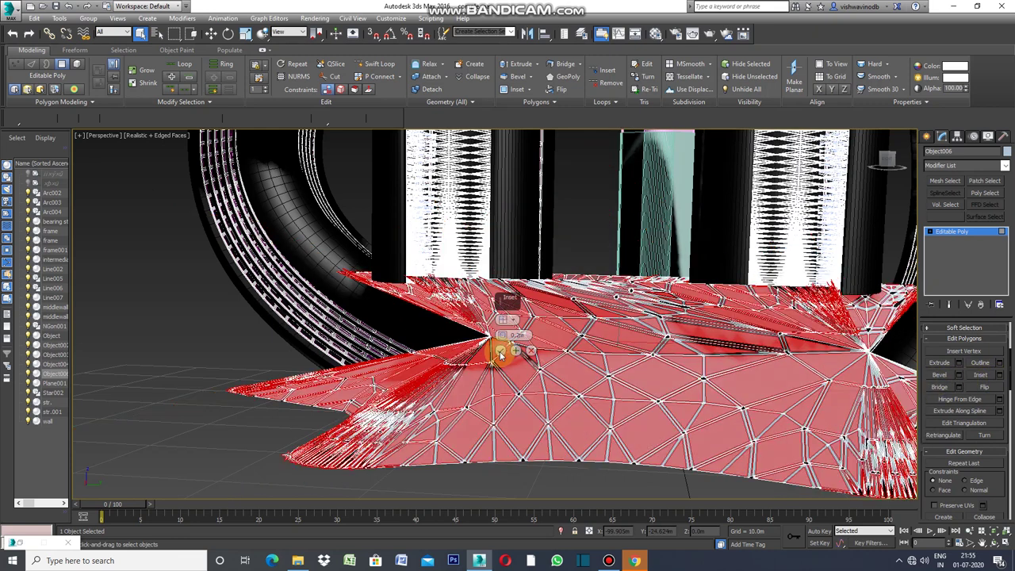
left_click(499, 352)
Step: Detach the inset inner polygons and give the remaining lattice a white object colour
scroll(1006, 372, "down", 5)
left_click(982, 396)
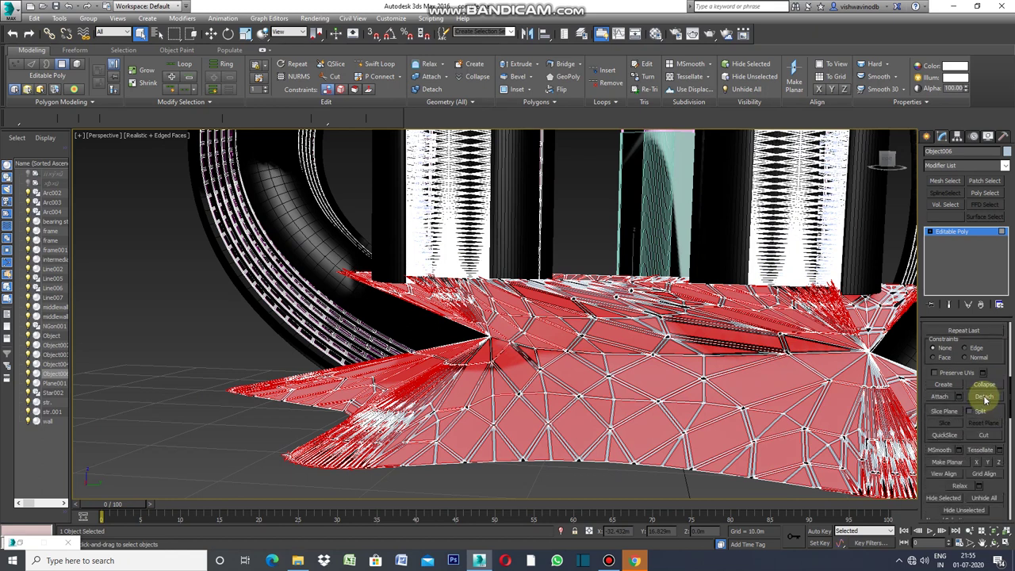
left_click(542, 284)
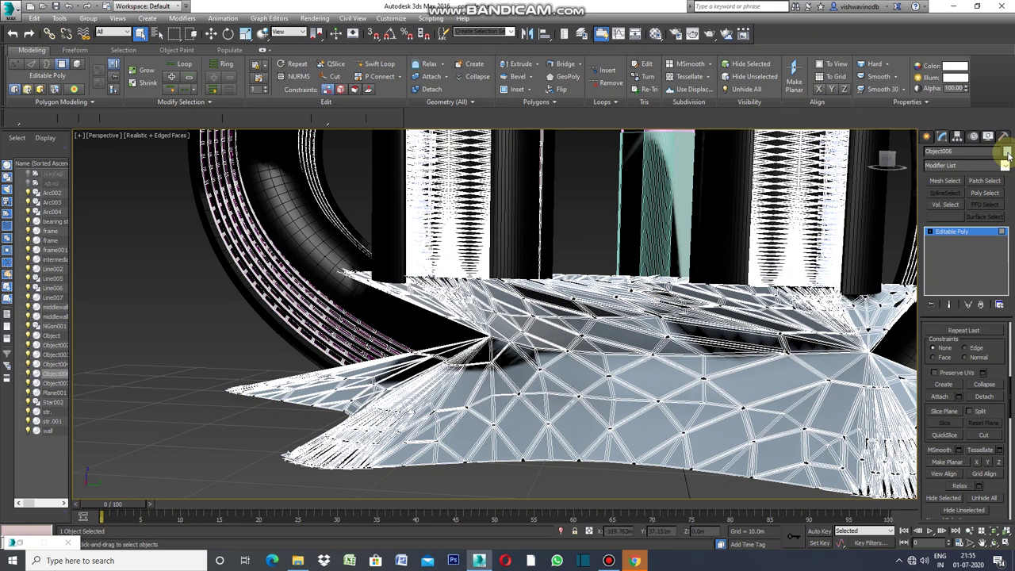
left_click(1006, 152)
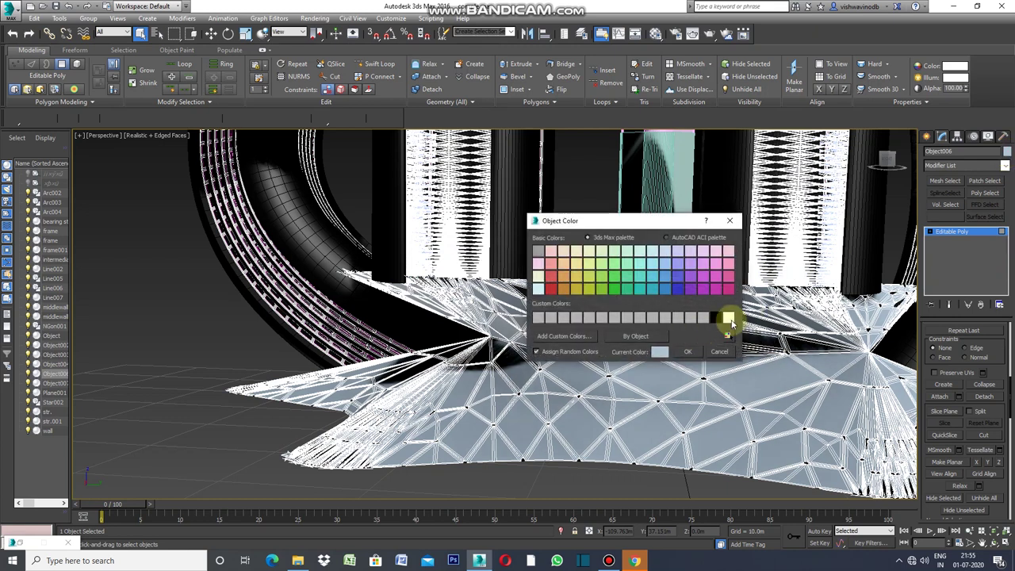
left_click(727, 318)
left_click(687, 351)
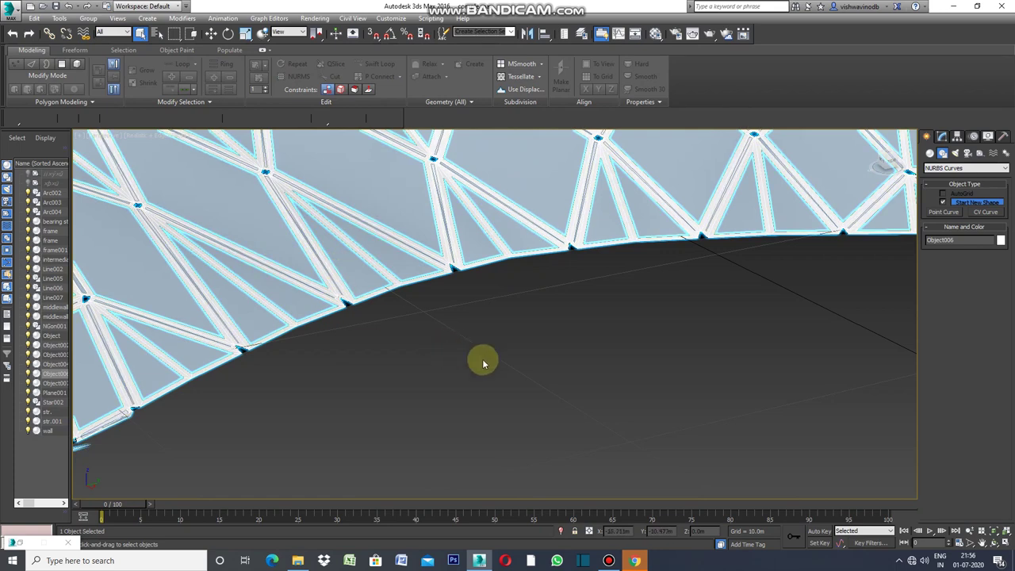
Step: Add a Shell modifier with a 1.0m outer amount to the white lattice Object006
left_click(940, 136)
left_click(1005, 167)
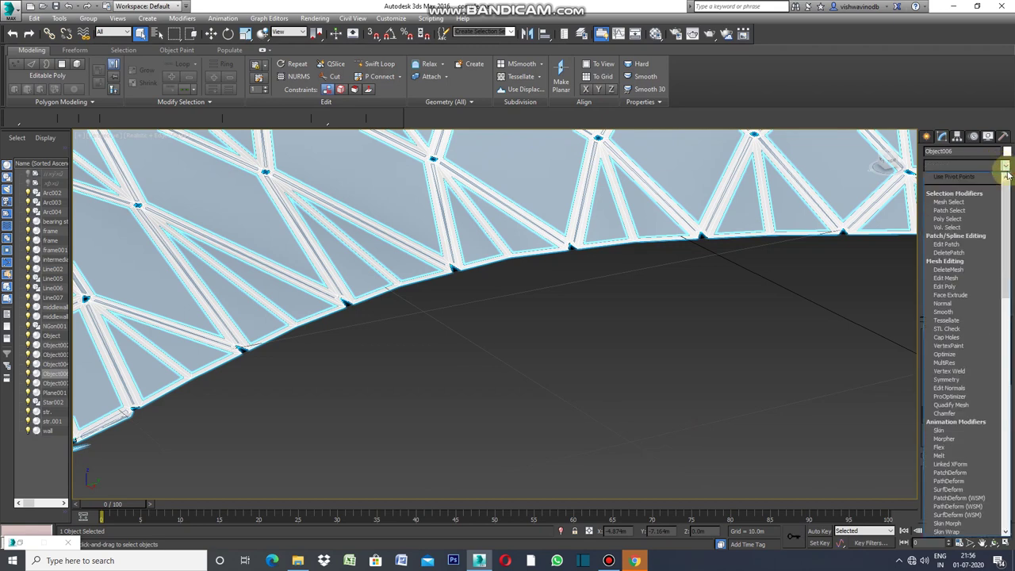
left_click_drag(1005, 237, 1003, 447)
left_click(938, 304)
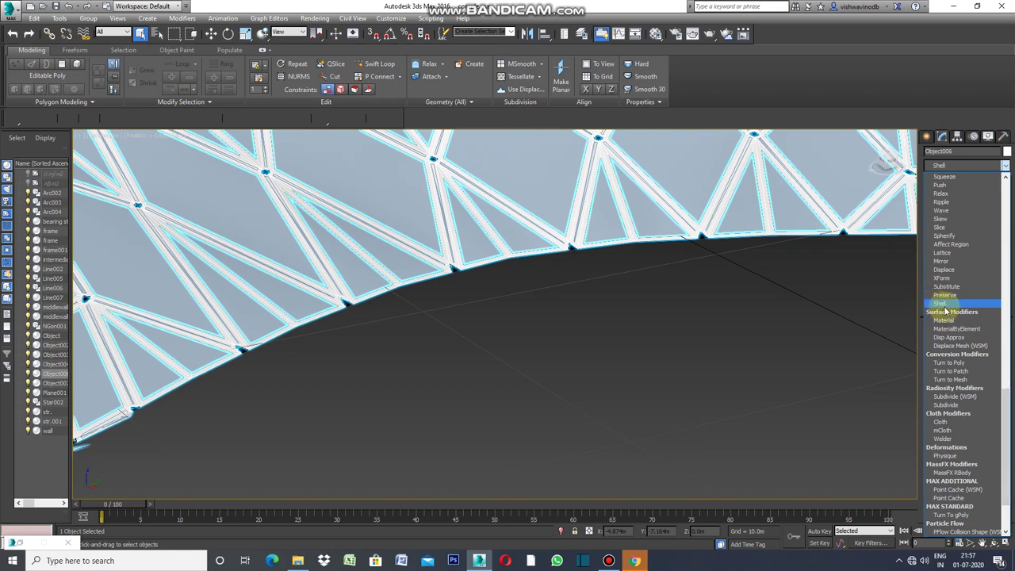
left_click(948, 306)
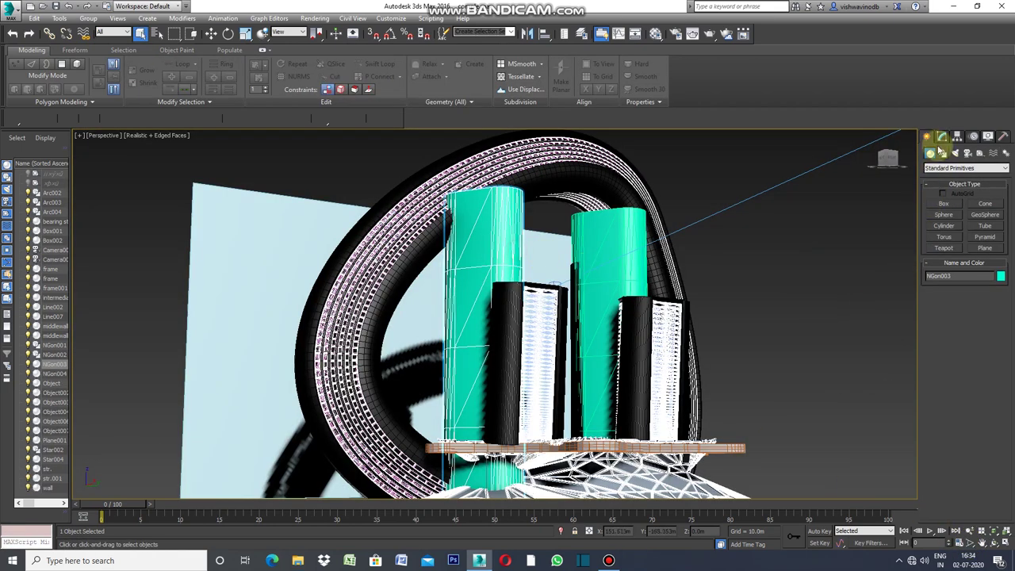
left_click(941, 136)
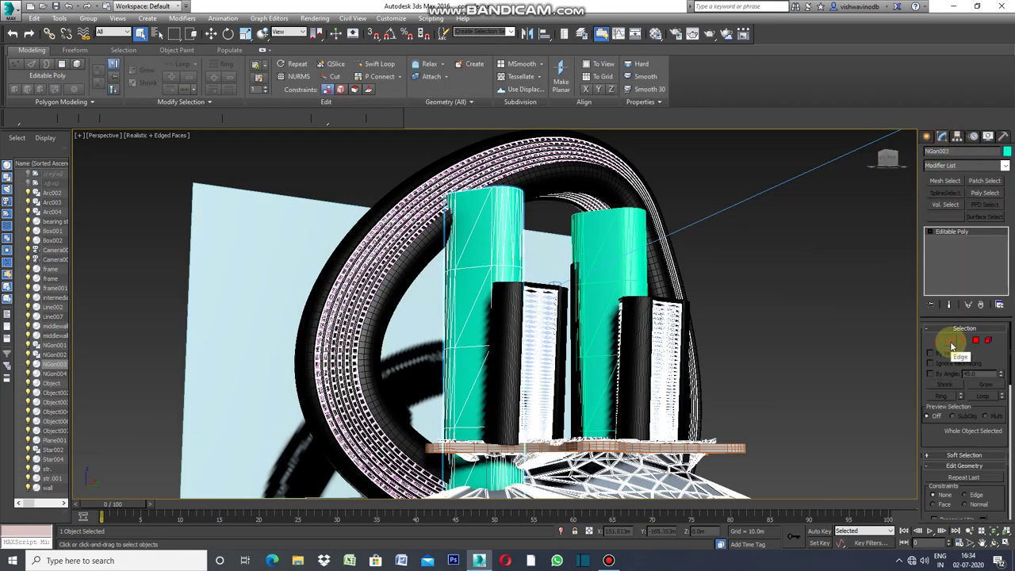
Step: Connect NGon003's vertical edges with 7 segments, giving 2808 edges in the selection
left_click(952, 344)
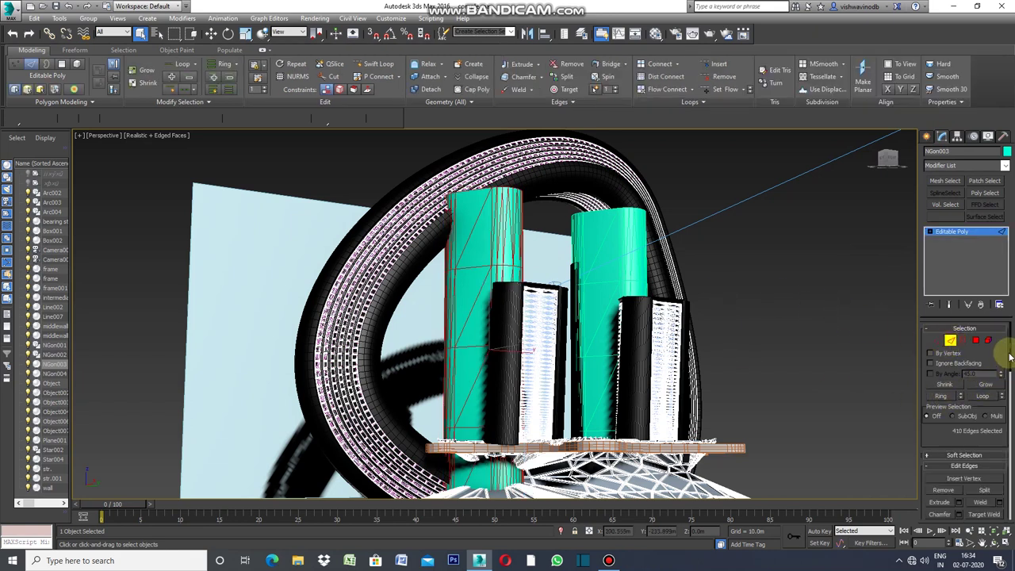
left_click_drag(1009, 357, 1008, 385)
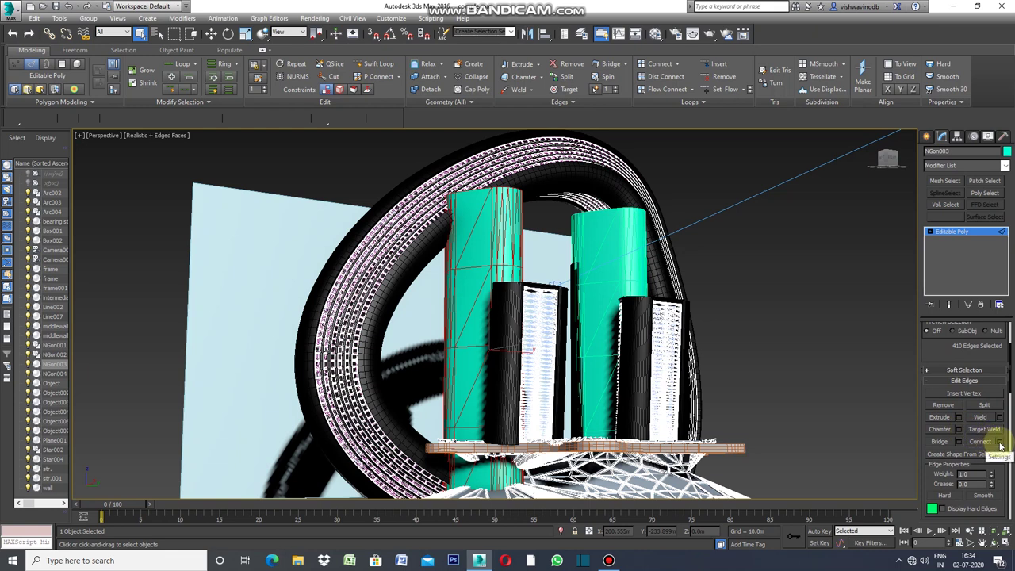
left_click(999, 442)
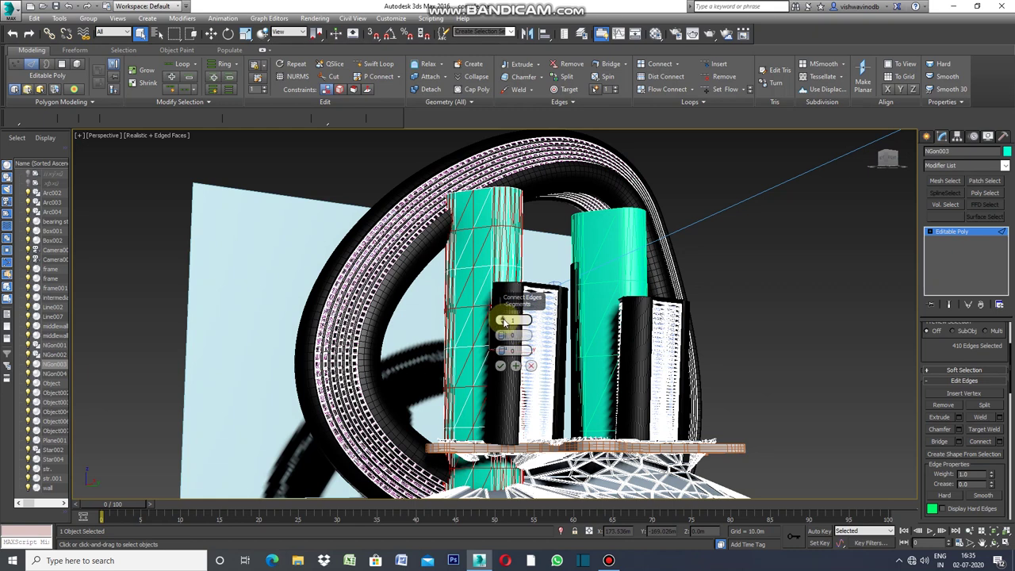
left_click_drag(501, 319, 505, 321)
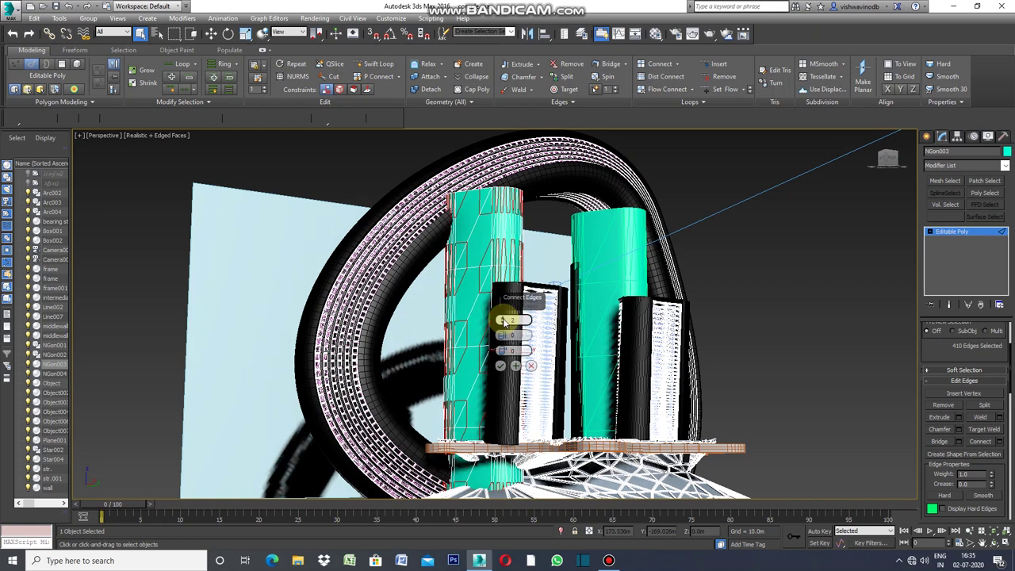
left_click_drag(502, 319, 504, 320)
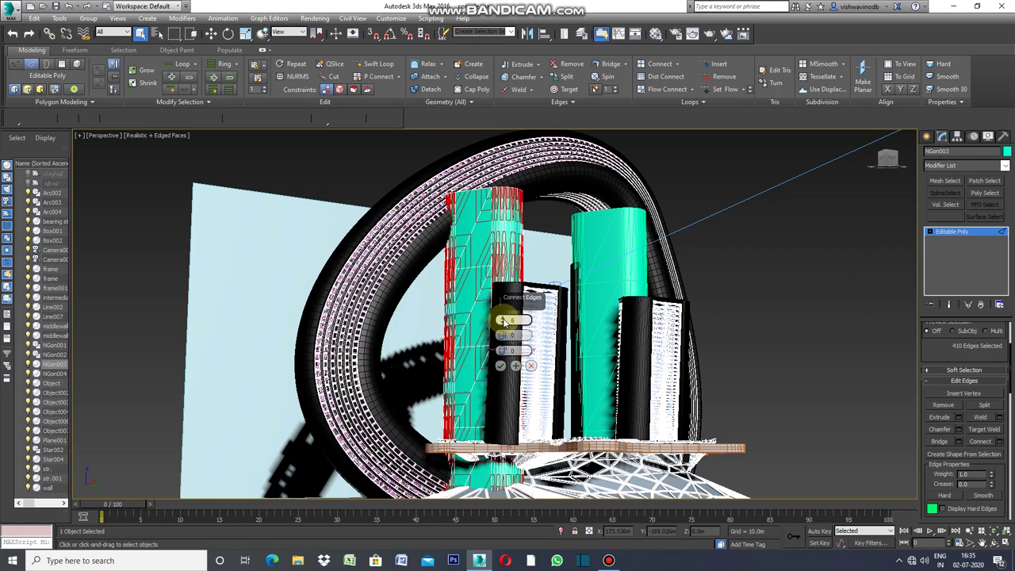
left_click_drag(505, 321, 504, 320)
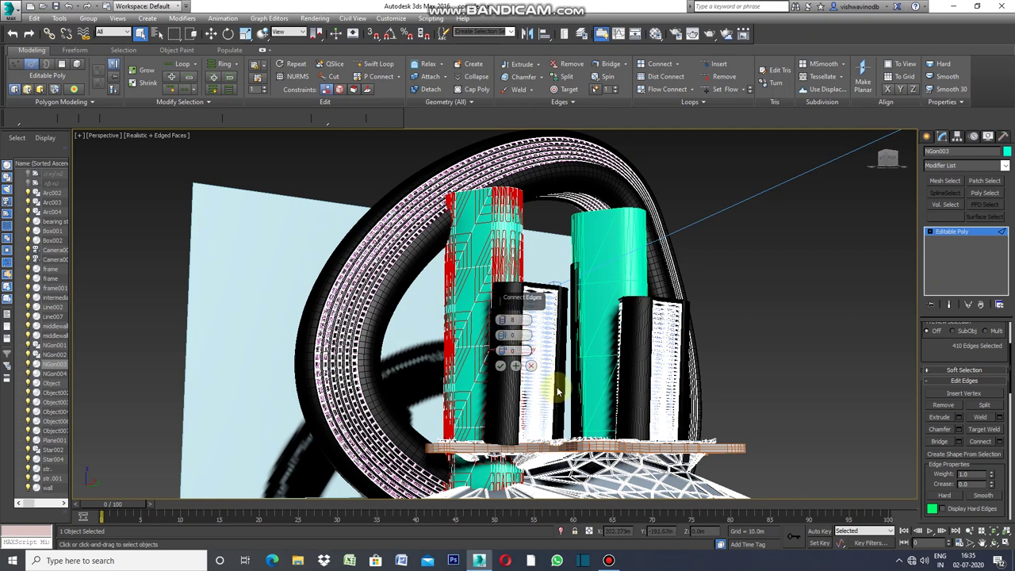
left_click(500, 366)
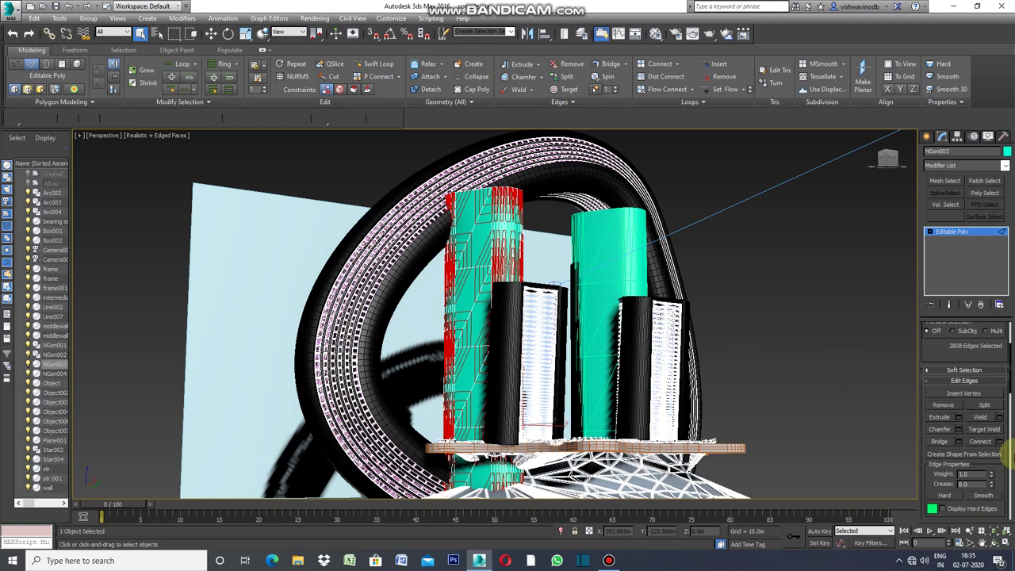
left_click_drag(1010, 381, 1008, 340)
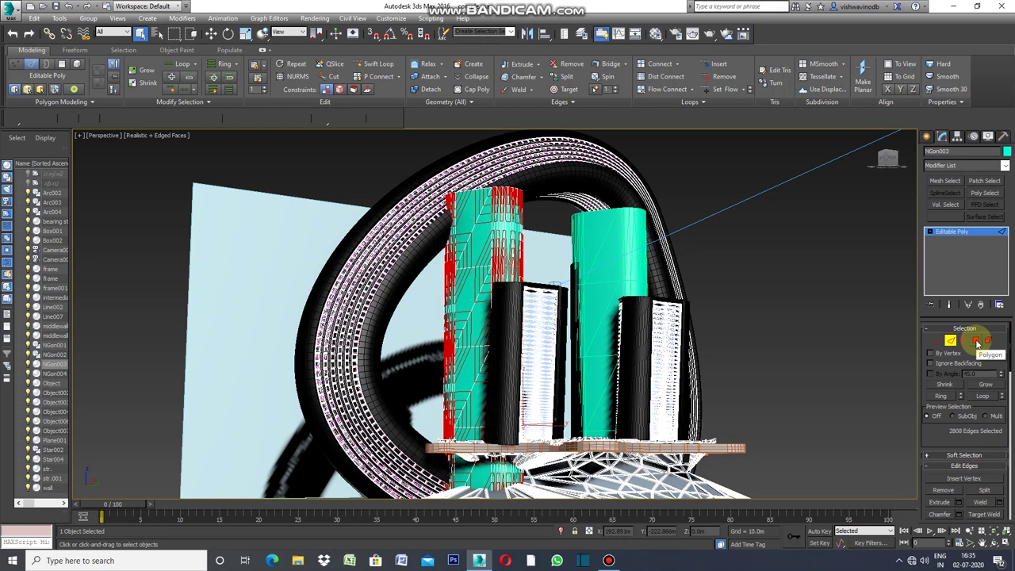
Step: Reselect the left tower NGon003 and select all 3042 of its polygons
left_click(975, 341)
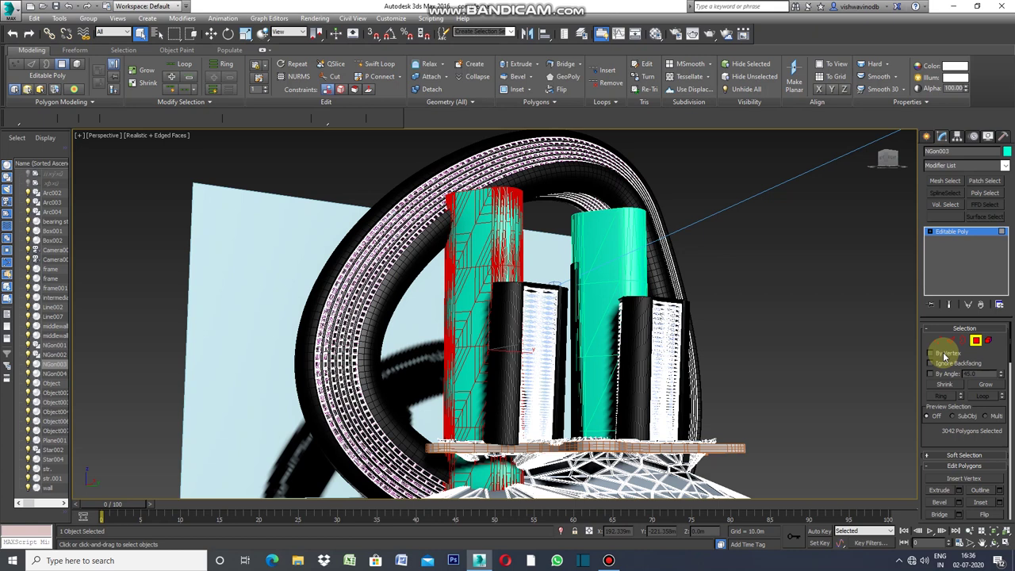
left_click(866, 346)
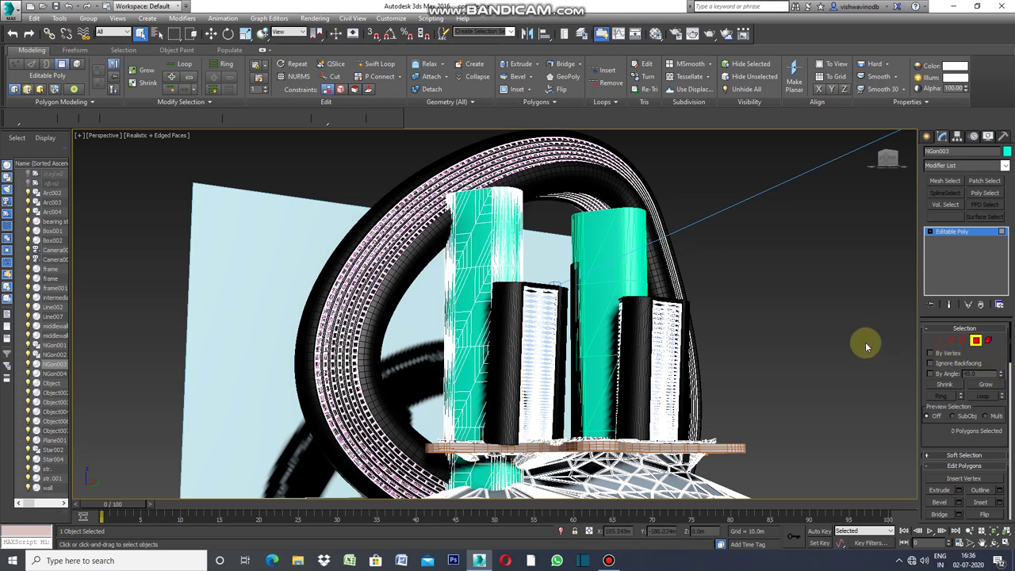
left_click(479, 238)
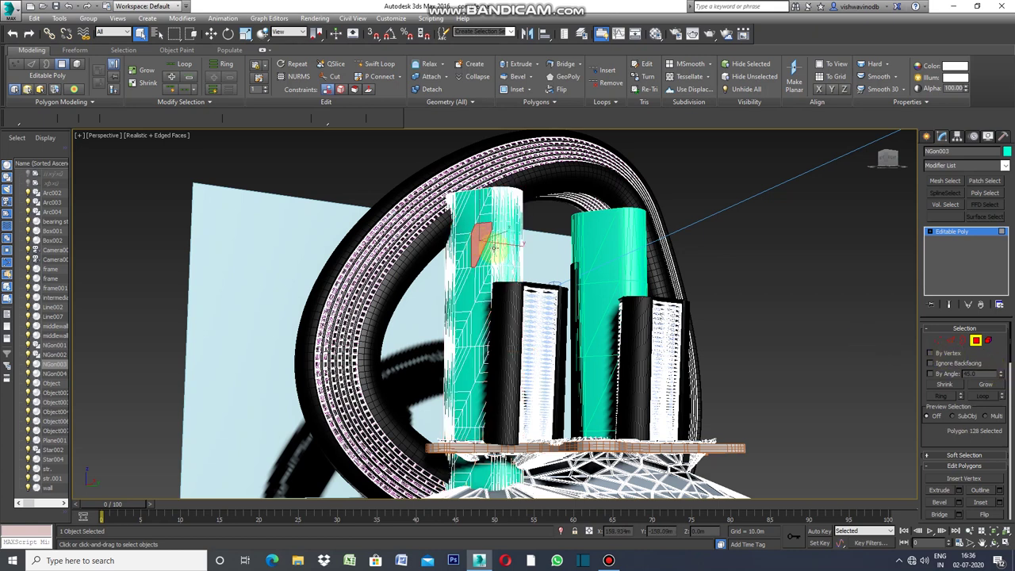
left_click(745, 260)
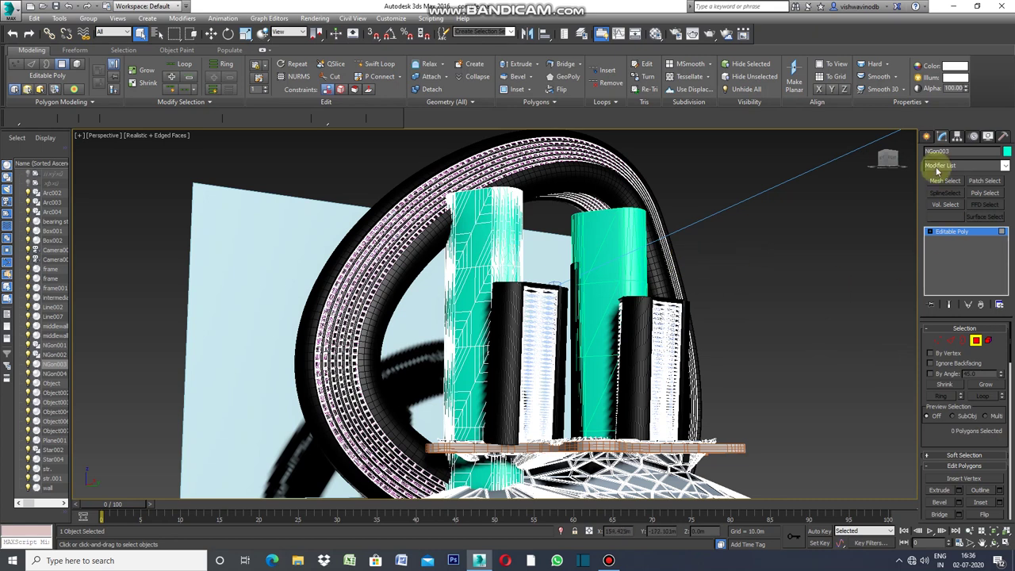
left_click(926, 136)
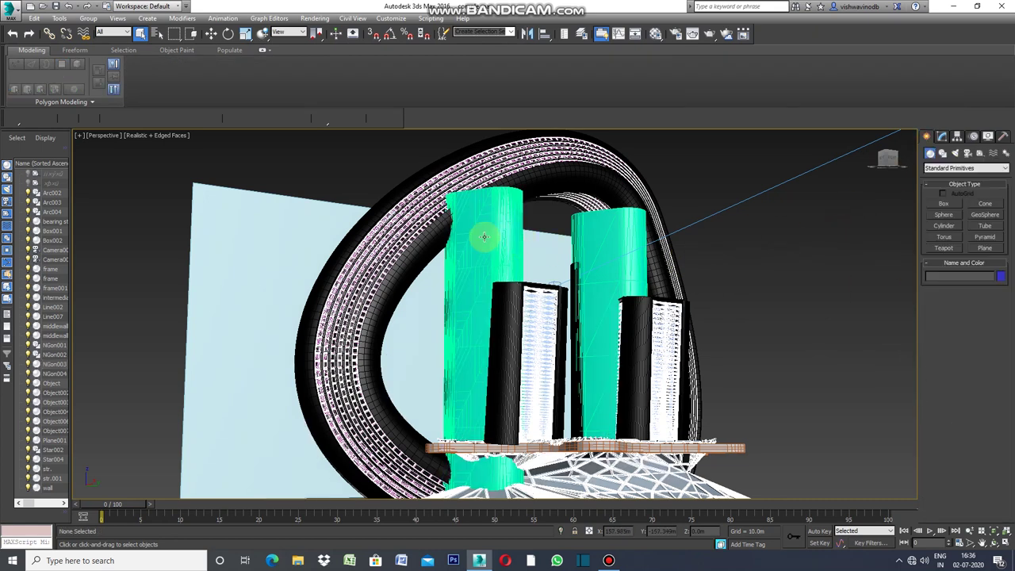
left_click(482, 227)
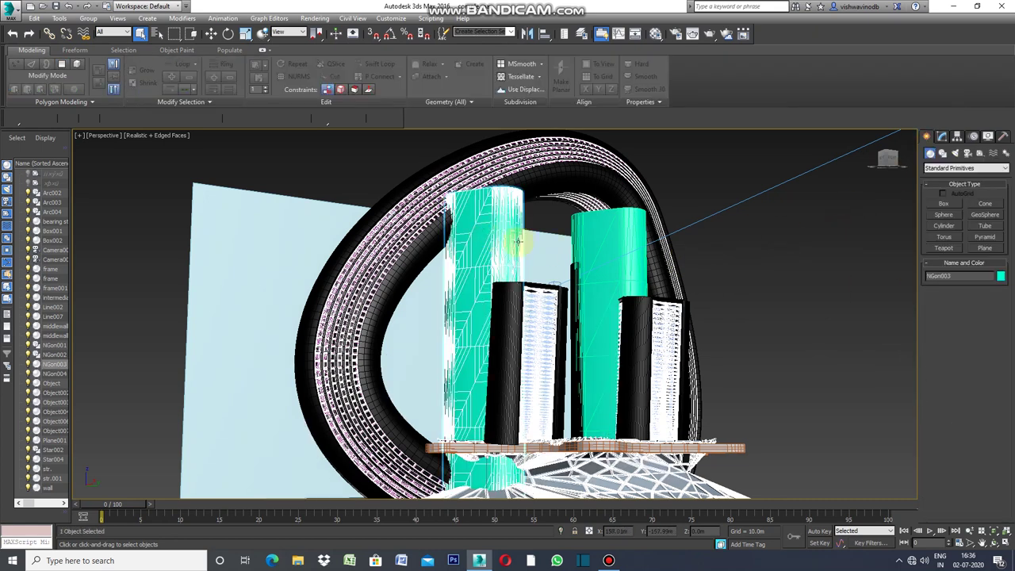
left_click(941, 136)
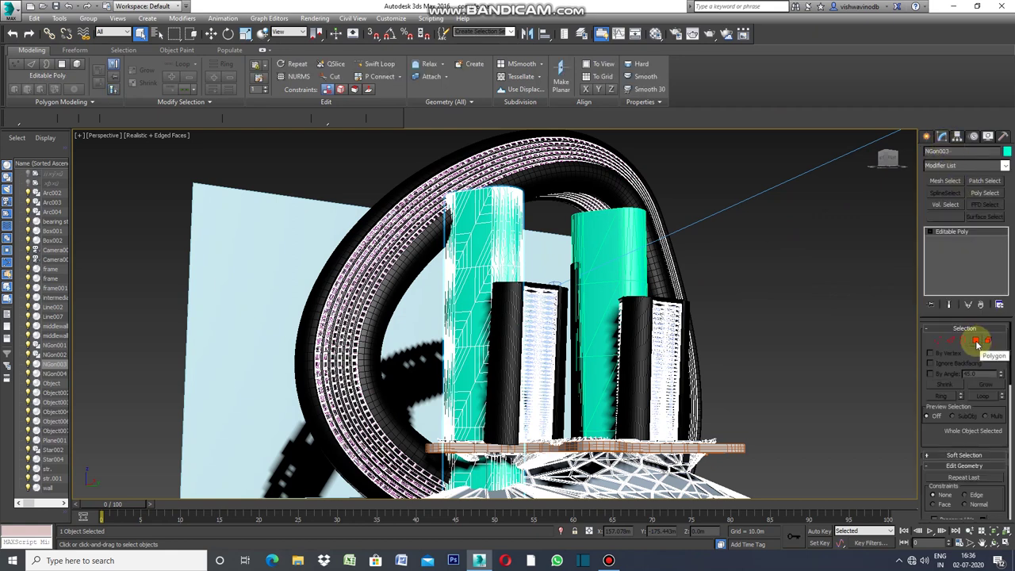
left_click(976, 341)
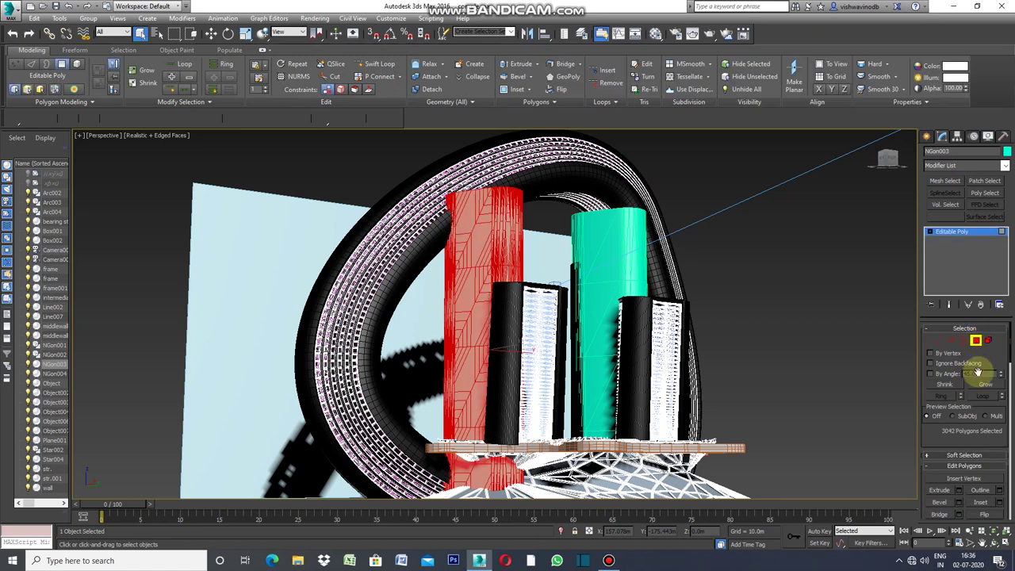
left_click(1010, 356)
scroll(1006, 357, "down", 5)
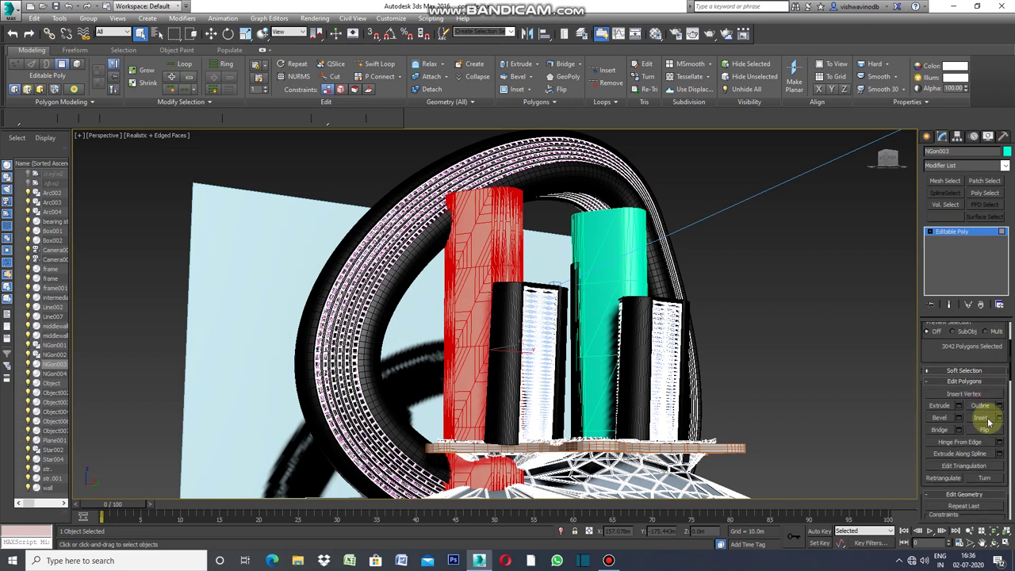
Step: Inset the tower's faces By Polygon with an amount of about 0.1m
left_click(999, 418)
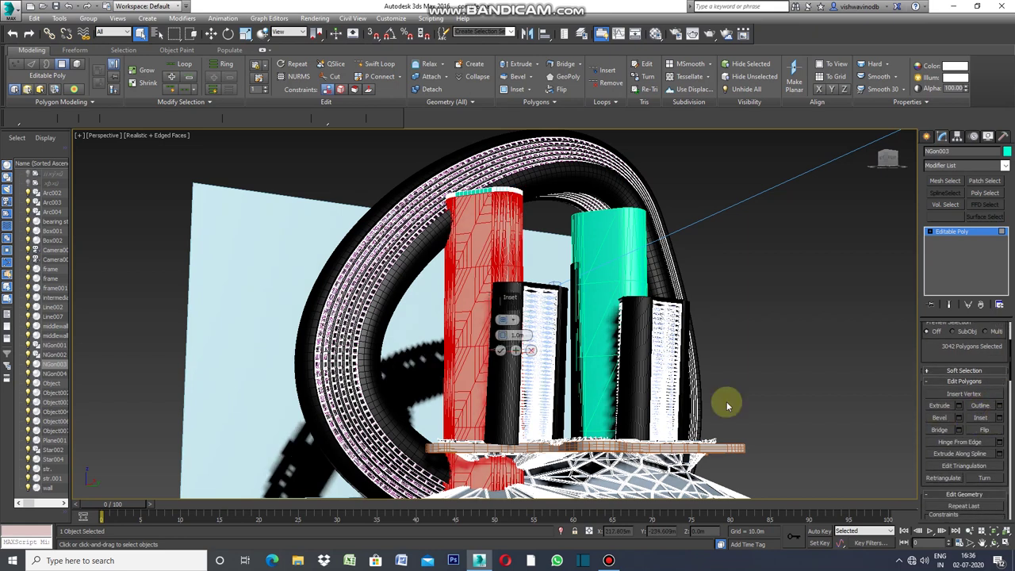
left_click(514, 319)
left_click(566, 341)
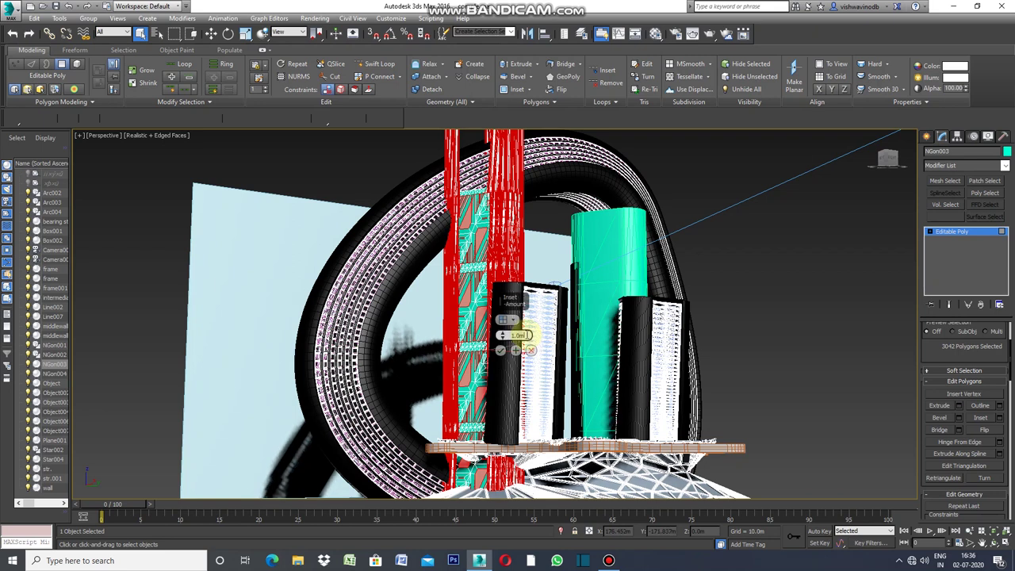
type("0")
key("Return")
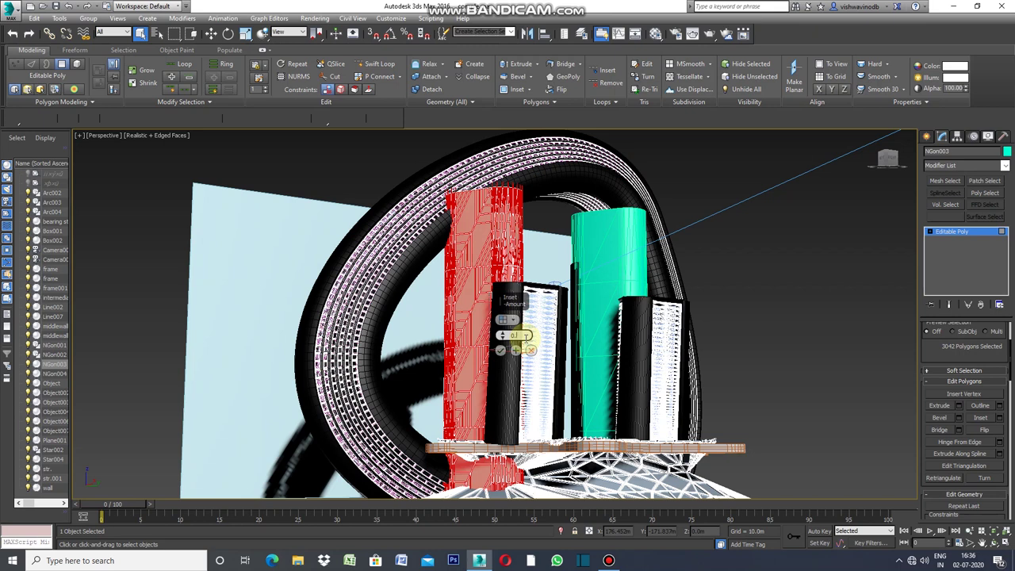
key("Return")
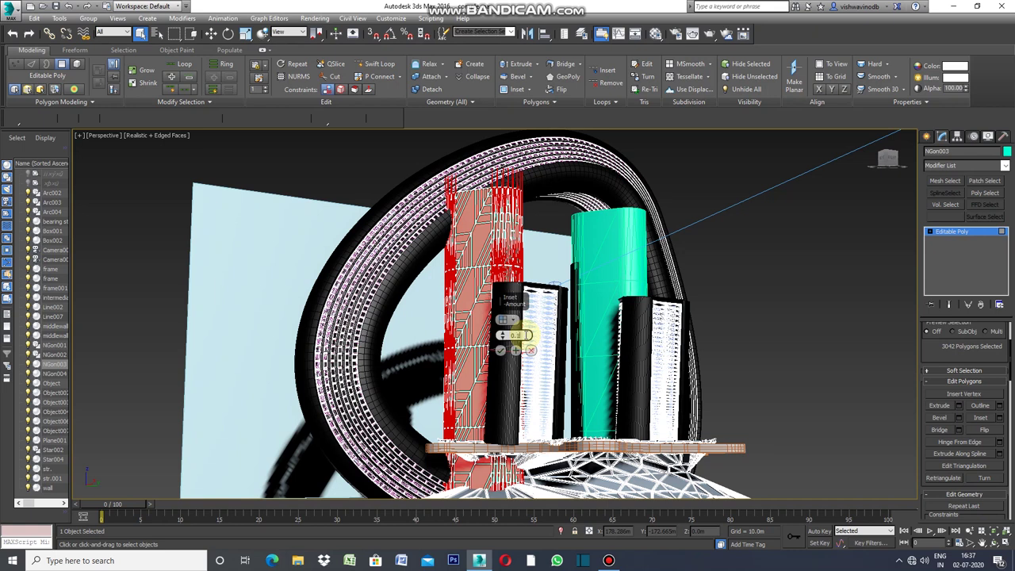
left_click_drag(525, 336, 525, 334)
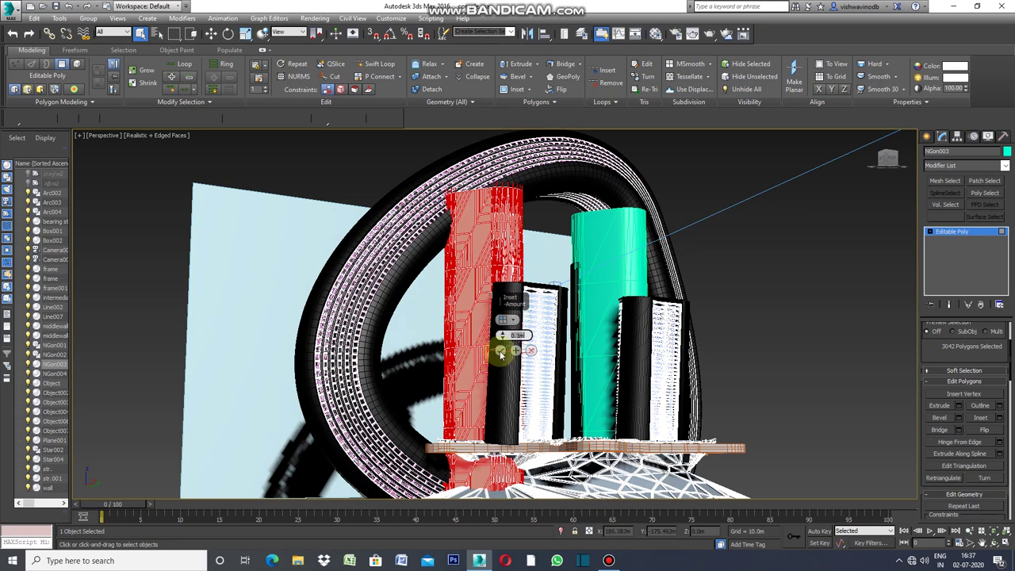
left_click(499, 350)
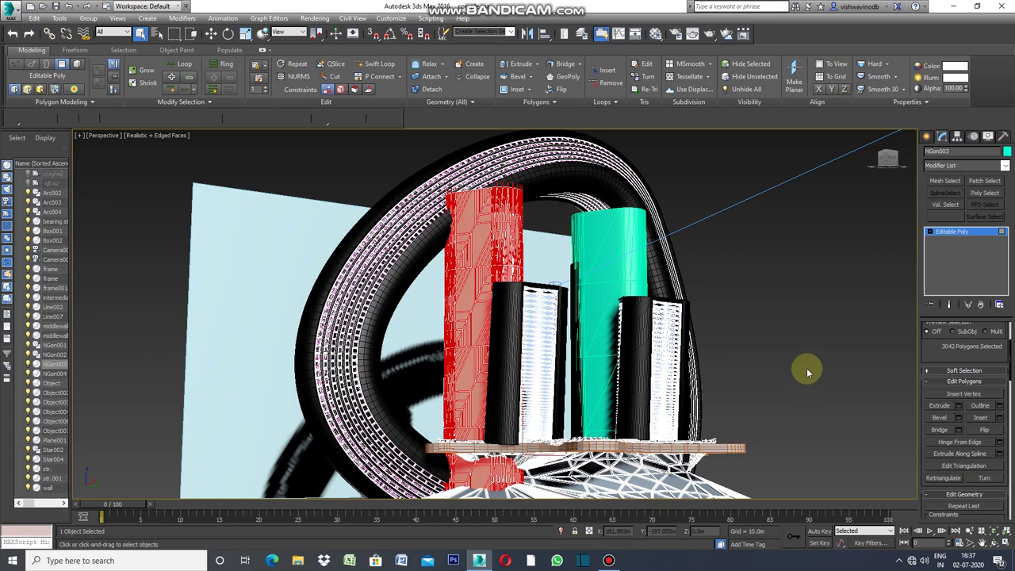
left_click_drag(1010, 372, 1011, 405)
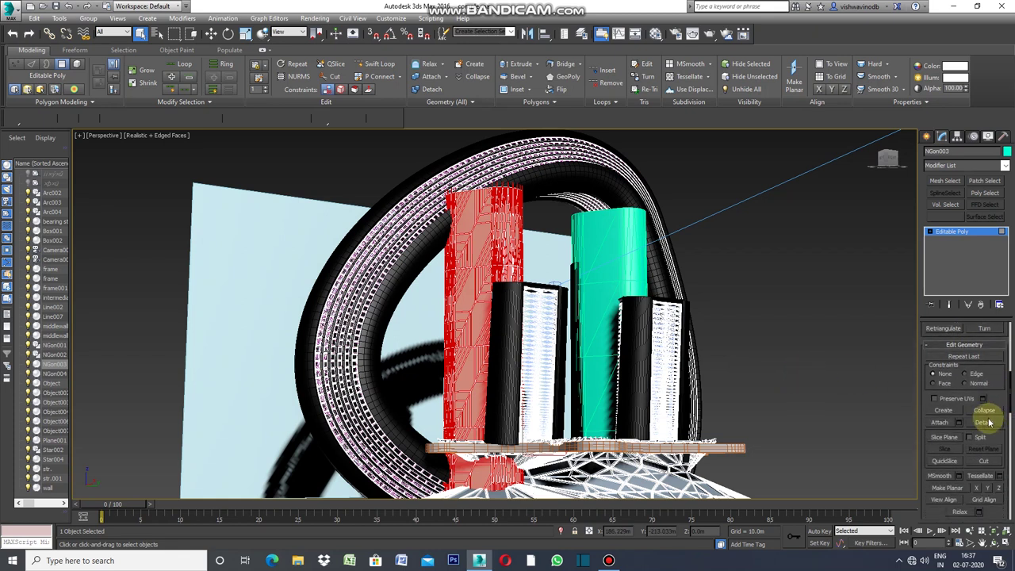
Step: Detach the tower's inset inner panels as Object008, check its colour, and clear the selection
left_click(985, 422)
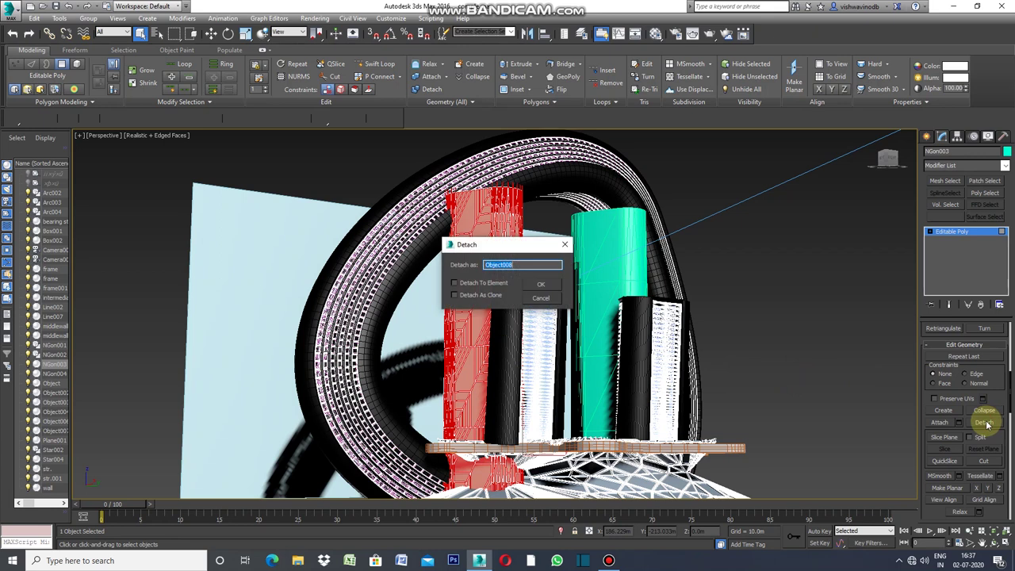
left_click(542, 284)
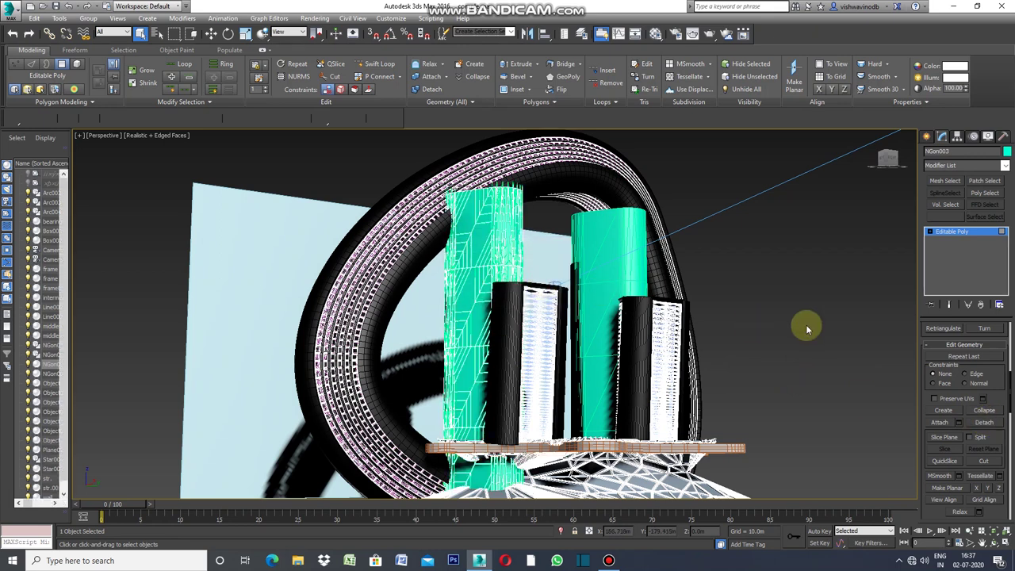
left_click(1006, 151)
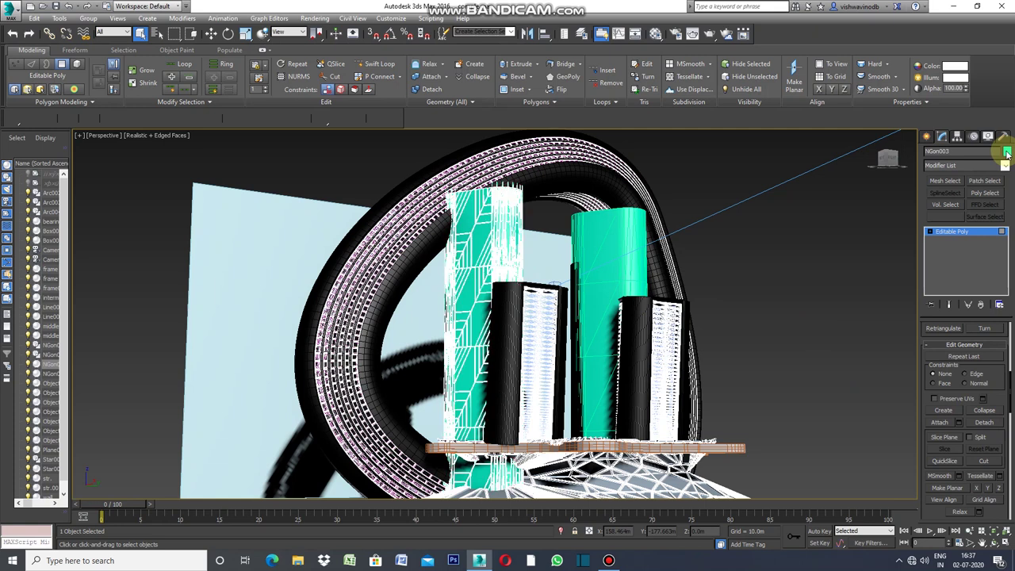
left_click(1007, 152)
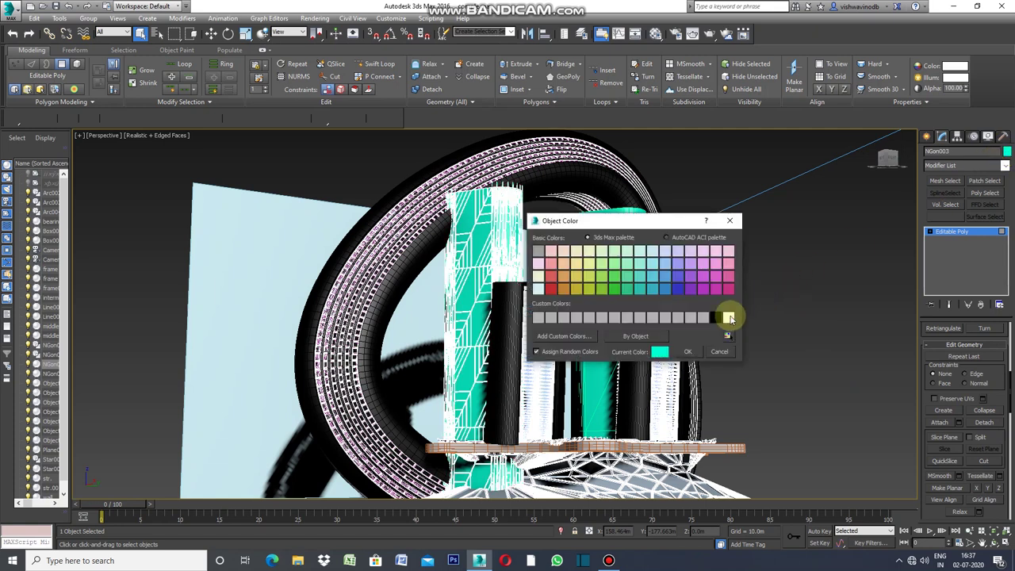
left_click(688, 351)
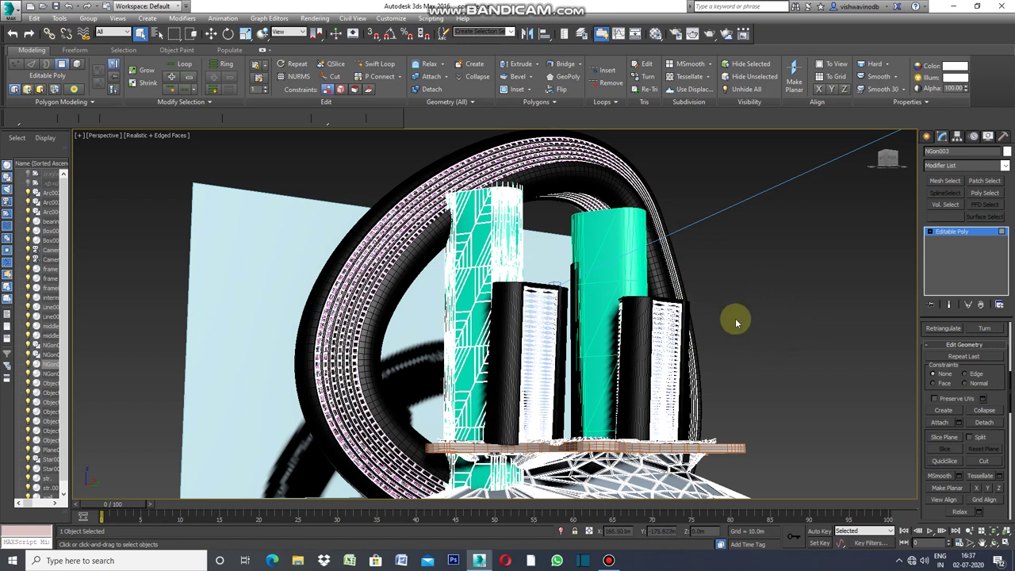
key("m")
left_click(330, 130)
left_click(788, 297)
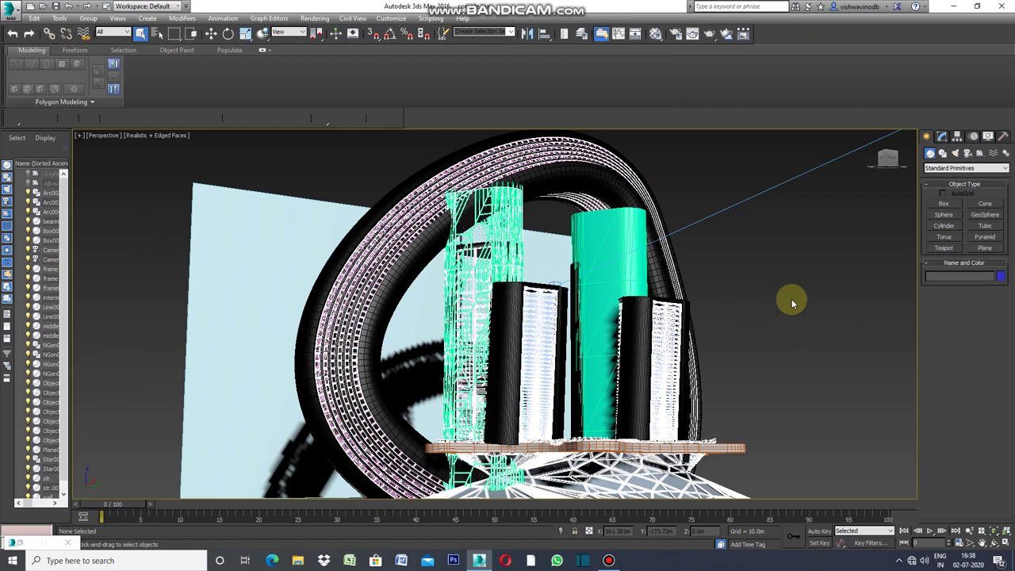
Step: Select the left tower's lattice NGon003 and add a Shell modifier with 1.0m outer amount
scroll(491, 238, "up", 5)
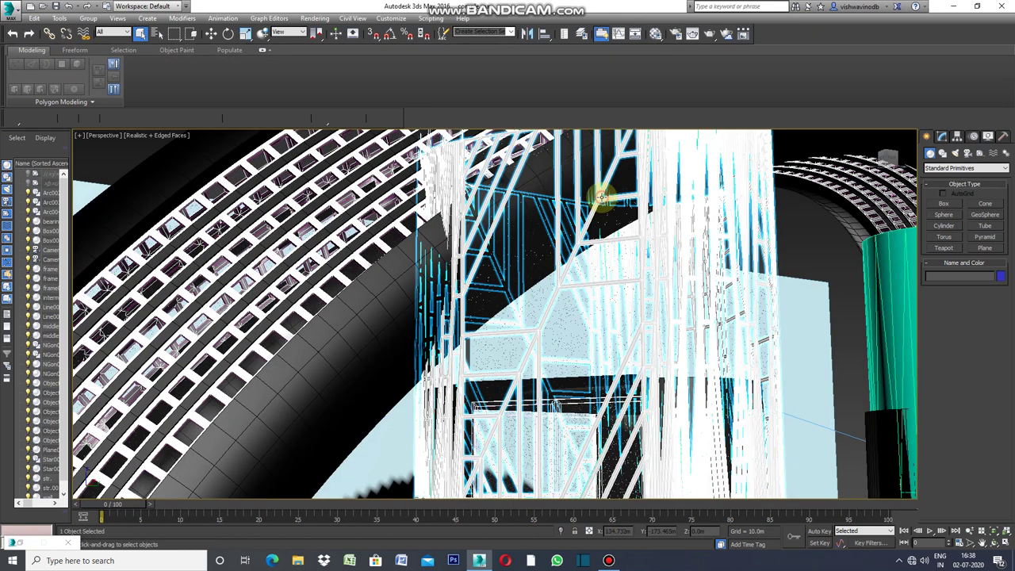
left_click(601, 196)
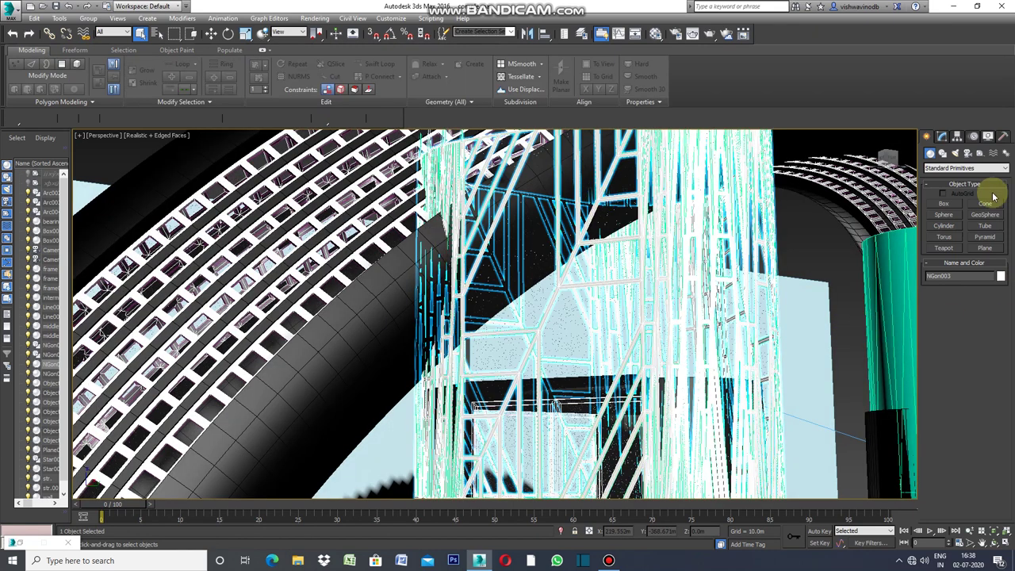
left_click(943, 137)
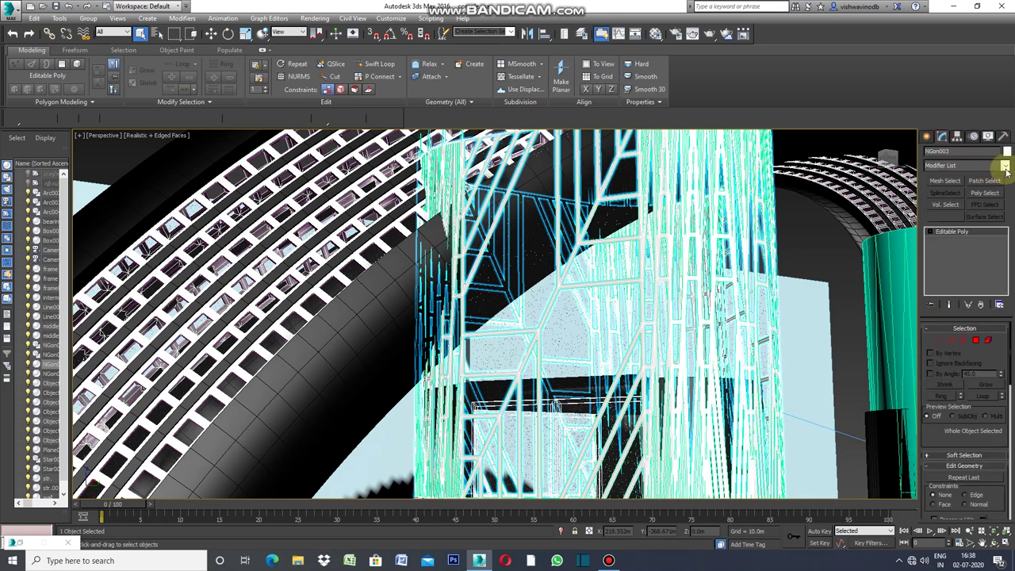
left_click(1004, 166)
left_click_drag(1001, 247, 1008, 491)
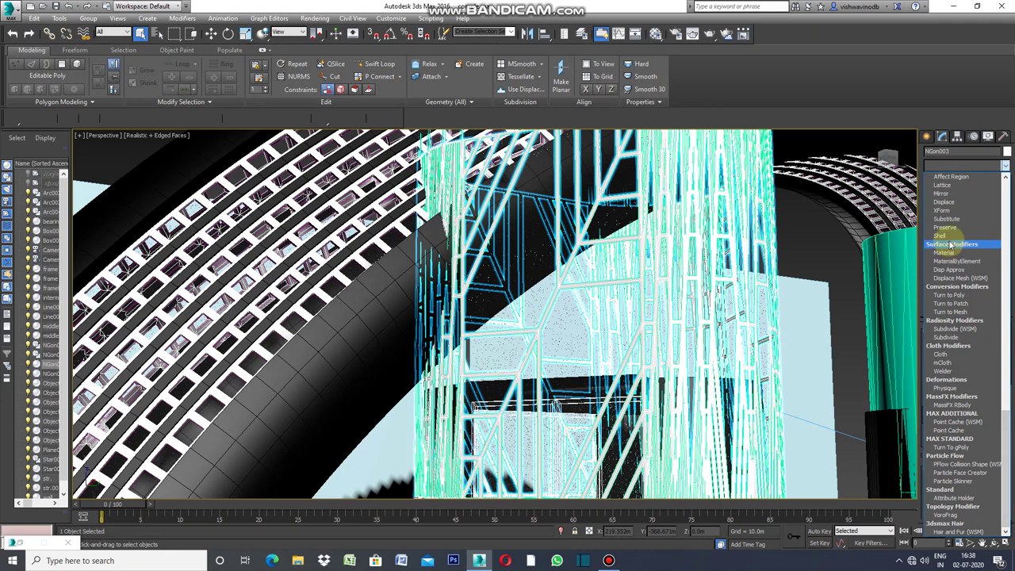
left_click(951, 236)
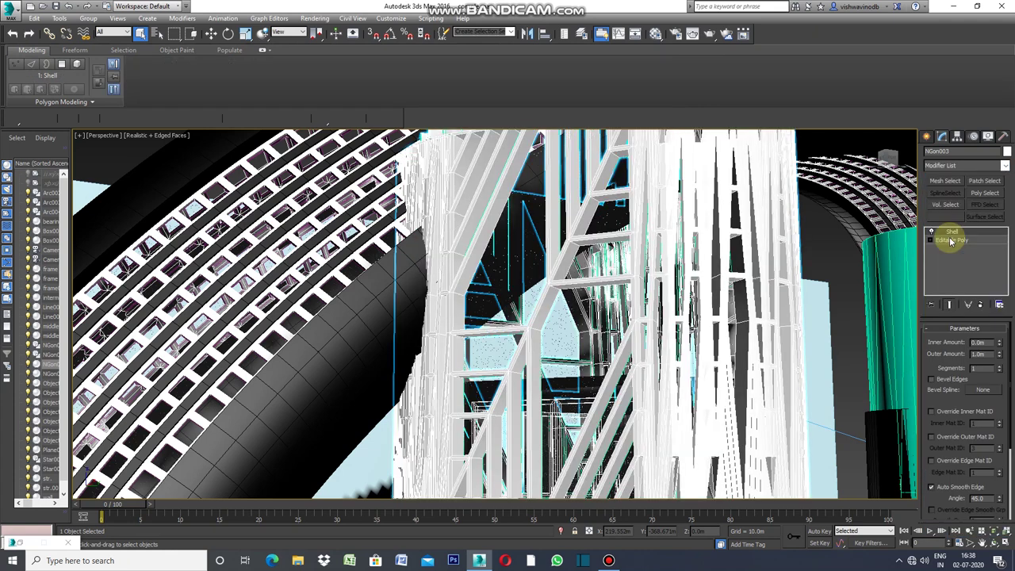